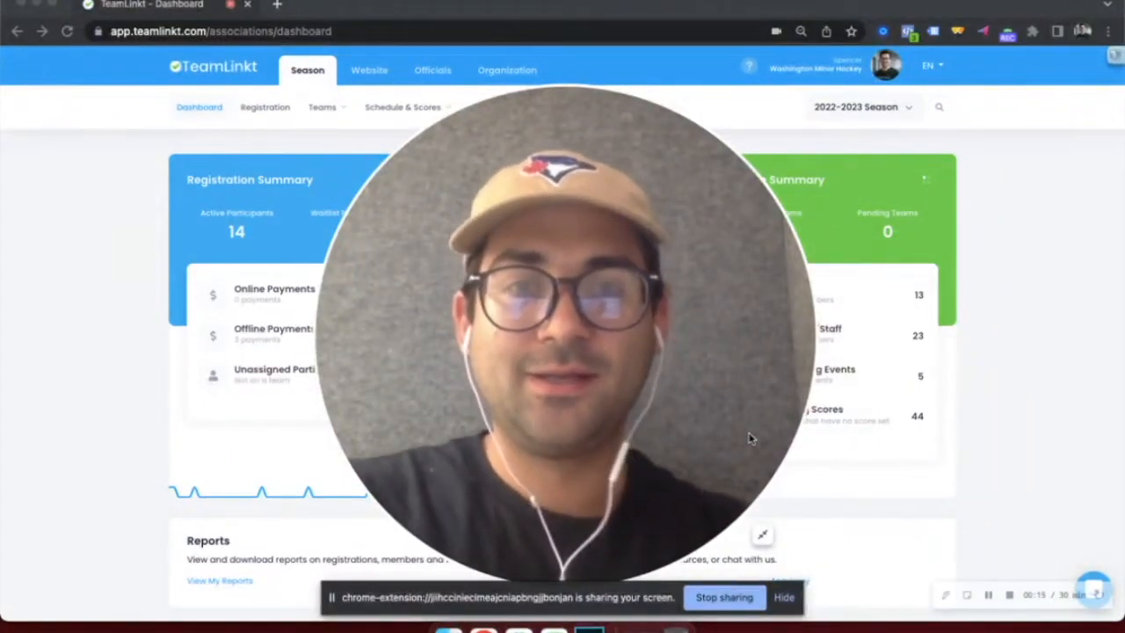
pyautogui.click(762, 536)
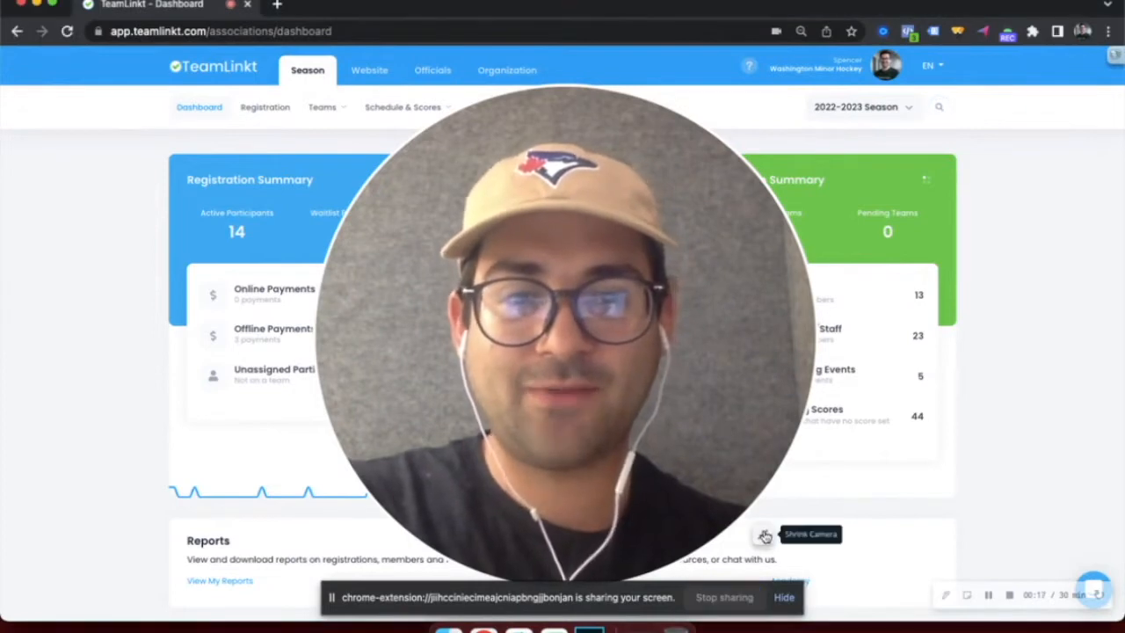
pyautogui.click(762, 536)
# Step: Open the Practice Schedule Builder and start a new practice schedule
pyautogui.click(395, 113)
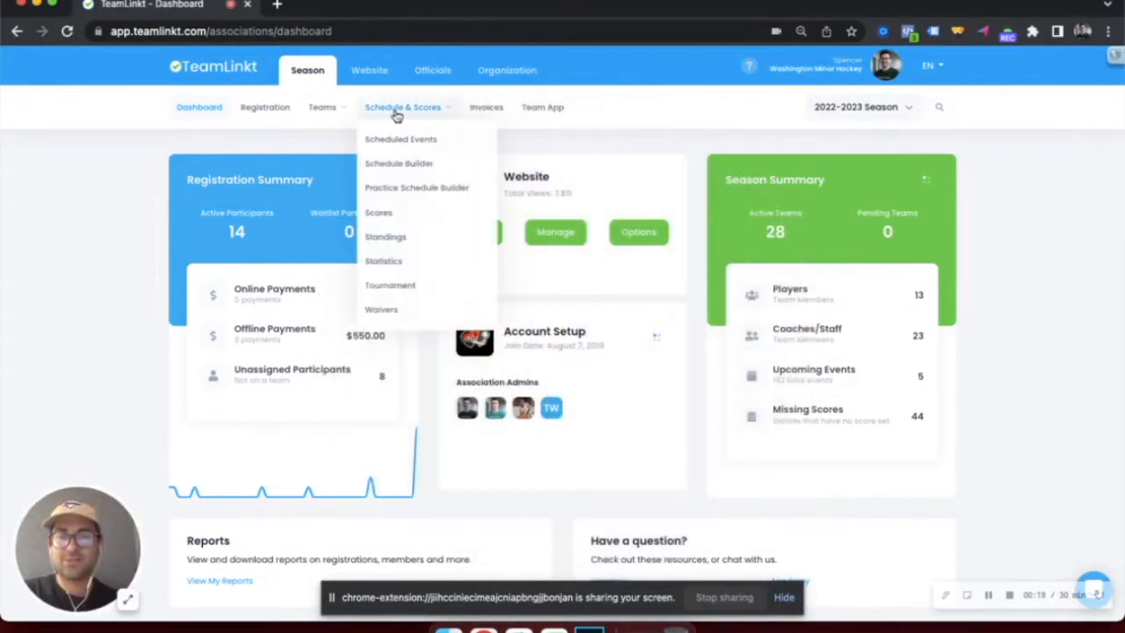
pyautogui.click(422, 190)
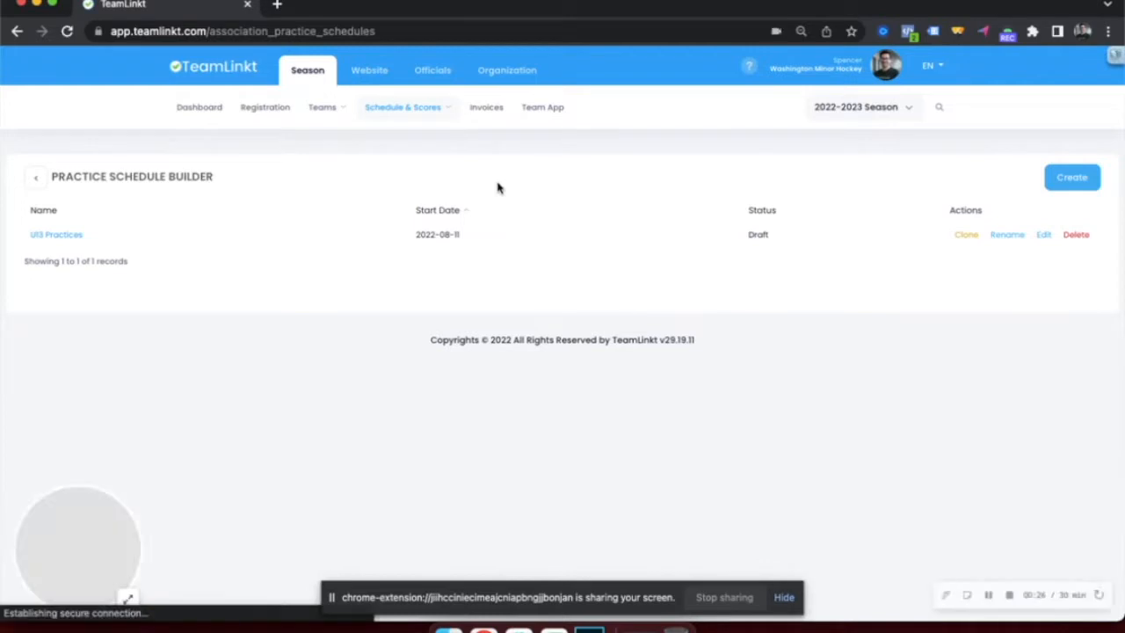
pyautogui.click(1077, 185)
# Step: Name the new schedule U15 Practice Schedule for the U15 division, with 2022-09-01 as its first day
pyautogui.click(527, 132)
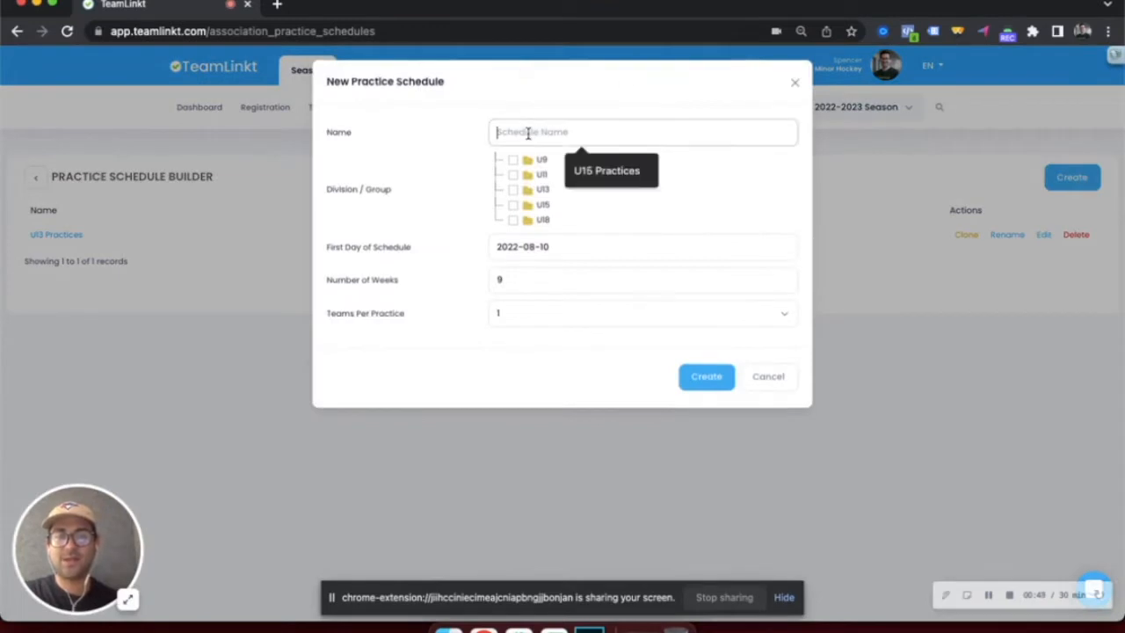
pyautogui.write('U15 Practice Schedule')
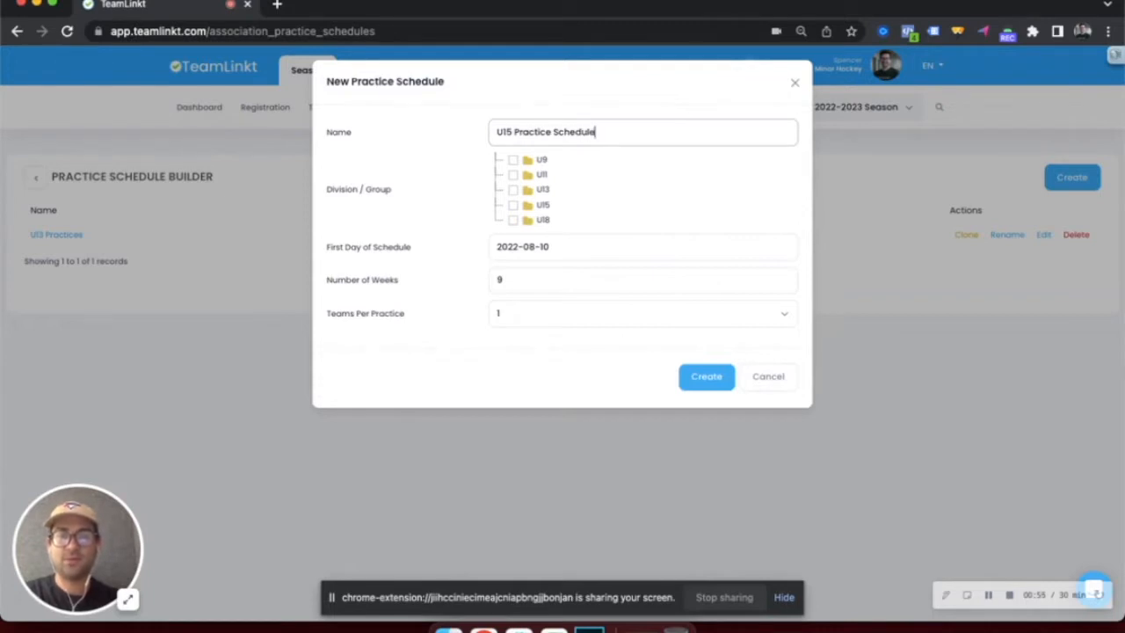
pyautogui.click(512, 206)
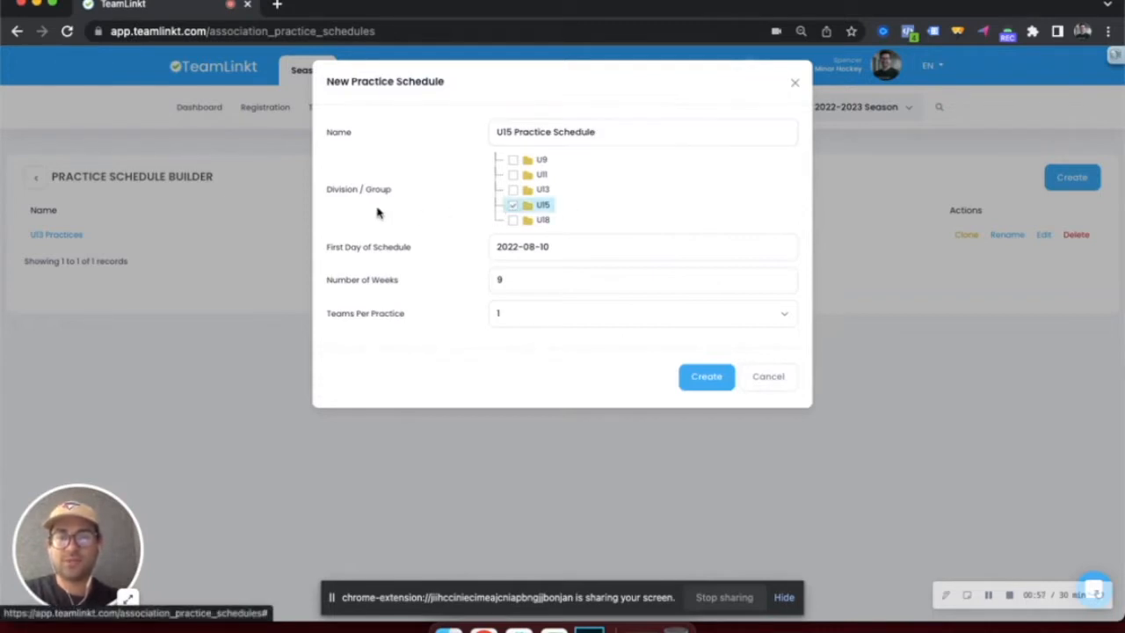
pyautogui.click(532, 254)
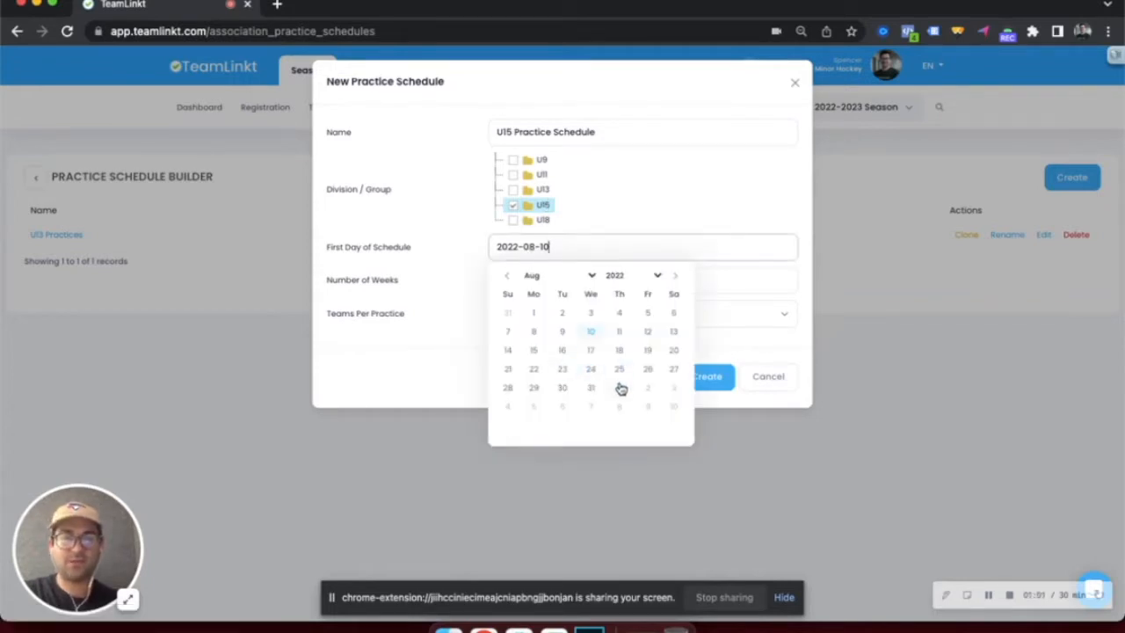
pyautogui.click(620, 387)
# Step: Set the schedule's number of weeks to 25
pyautogui.doubleClick(531, 279)
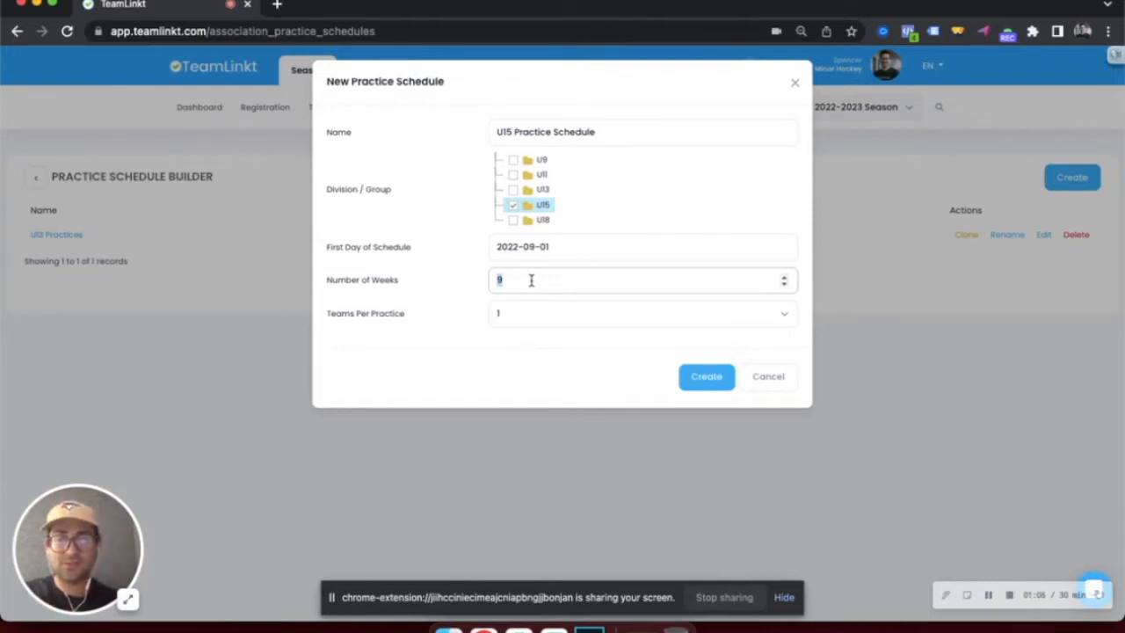
pyautogui.write('25')
pyautogui.click(463, 287)
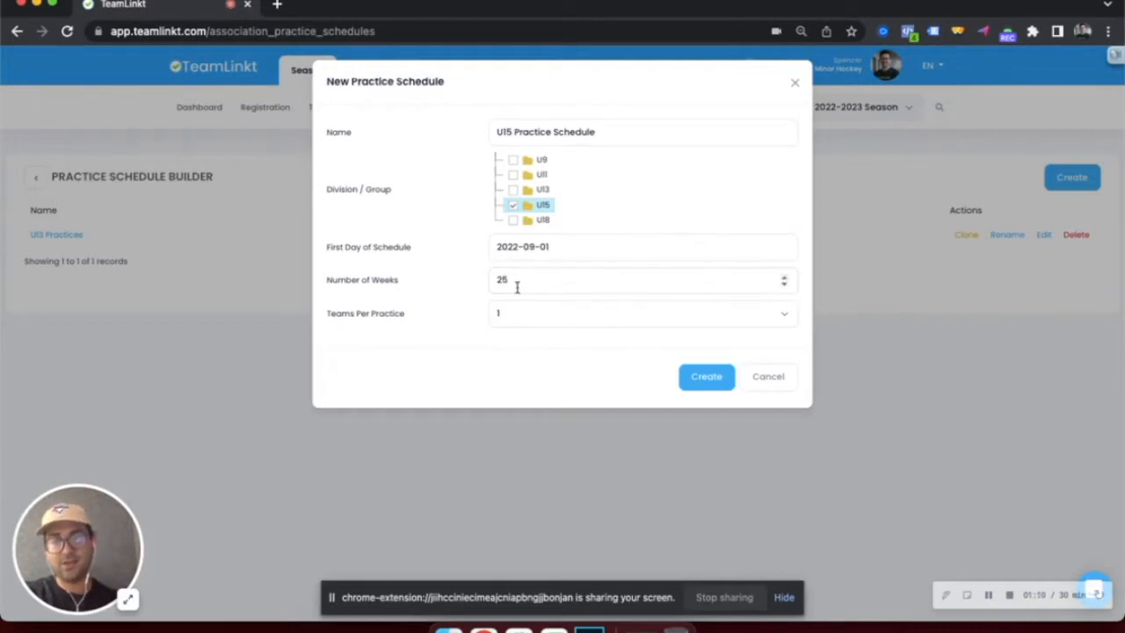
# Step: Set the schedule length to 4 weeks with 1 team per practice, and create the schedule
pyautogui.doubleClick(517, 287)
pyautogui.write('4')
pyautogui.click(420, 282)
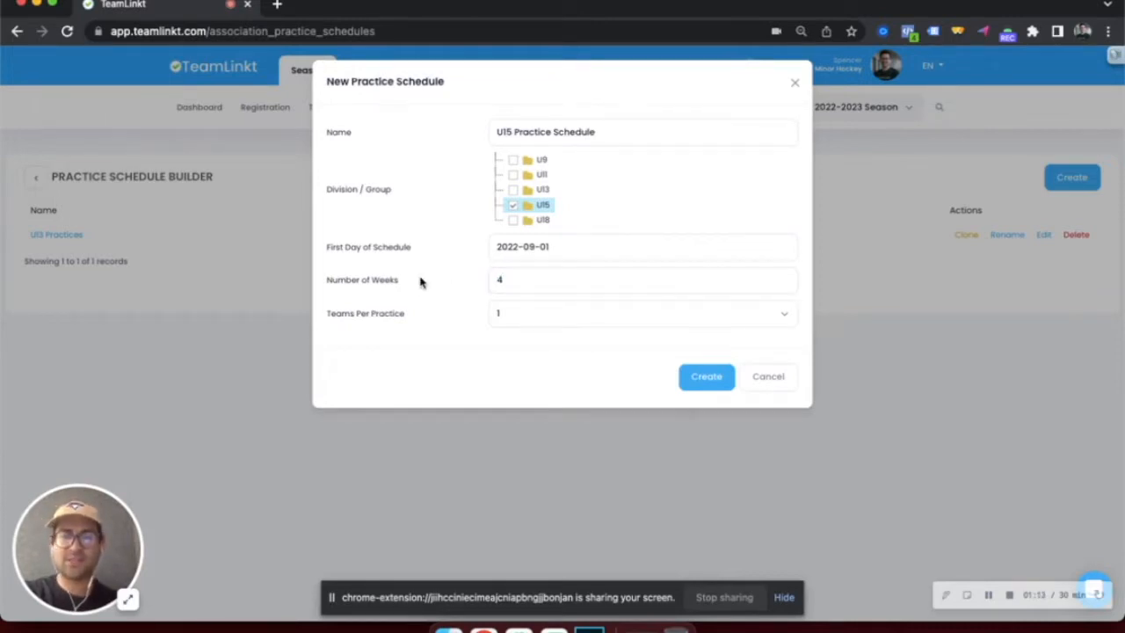
pyautogui.click(521, 316)
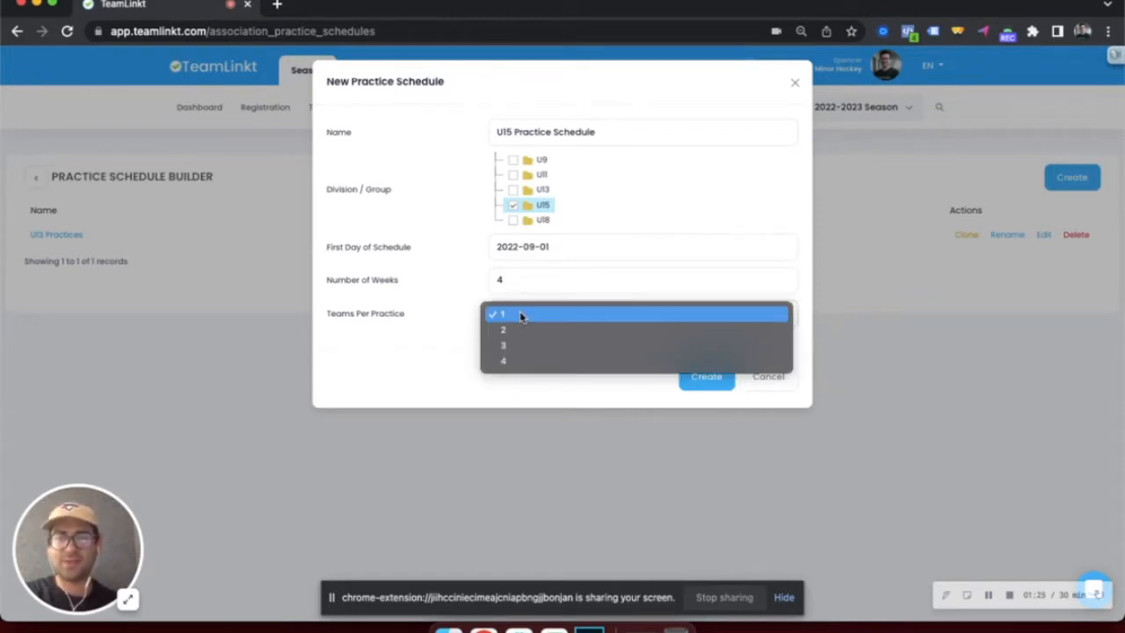
pyautogui.click(434, 312)
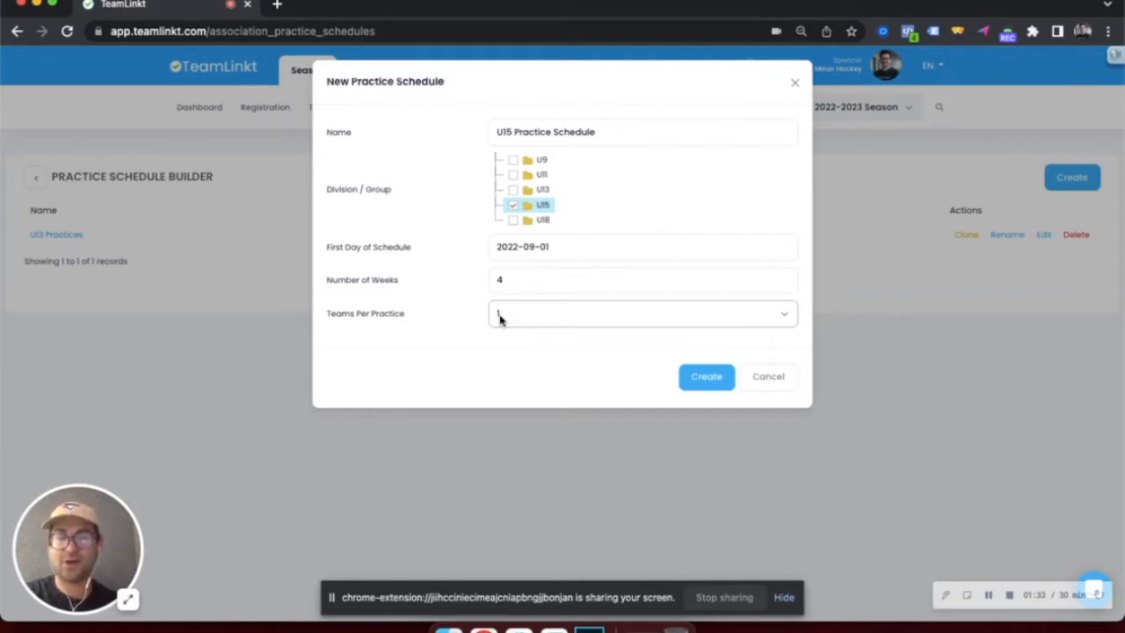
pyautogui.click(499, 319)
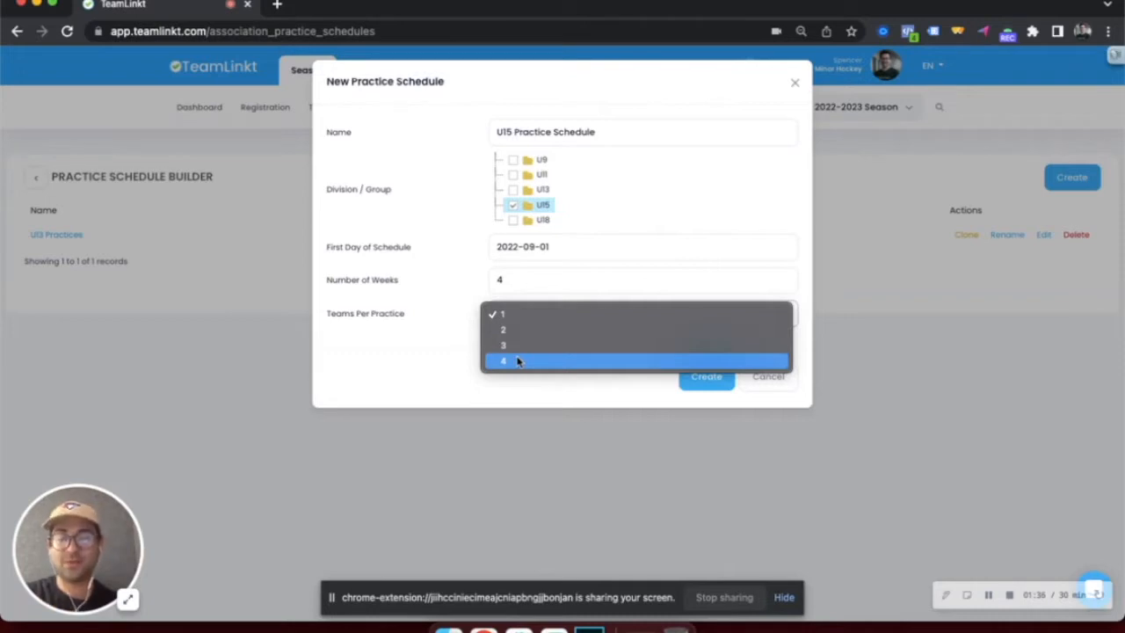
pyautogui.click(508, 316)
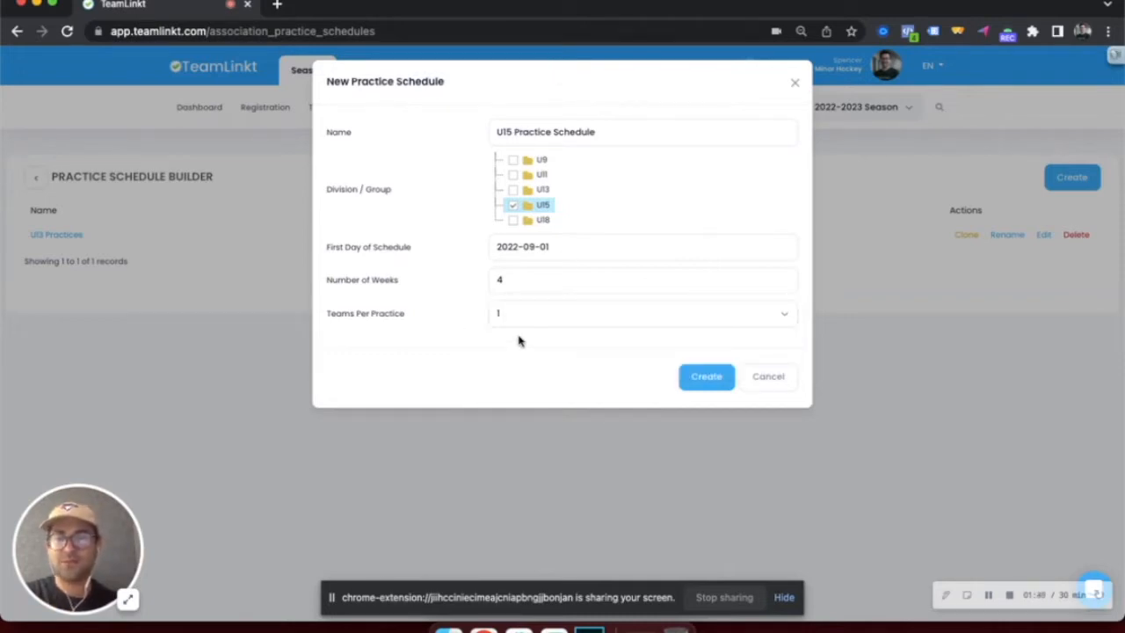
pyautogui.click(705, 378)
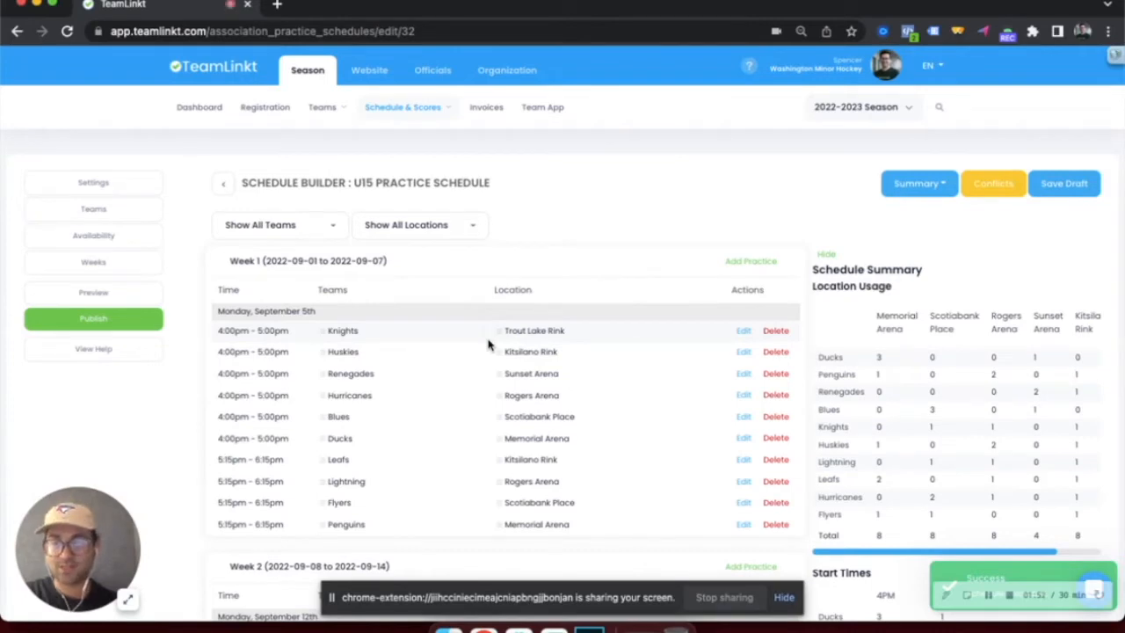
# Step: Move Wednesday ahead of Tuesday in the preferred day order of the schedule settings, and save and rebuild the schedule
pyautogui.scroll(-10, 489, 345)
pyautogui.scroll(12, 490, 344)
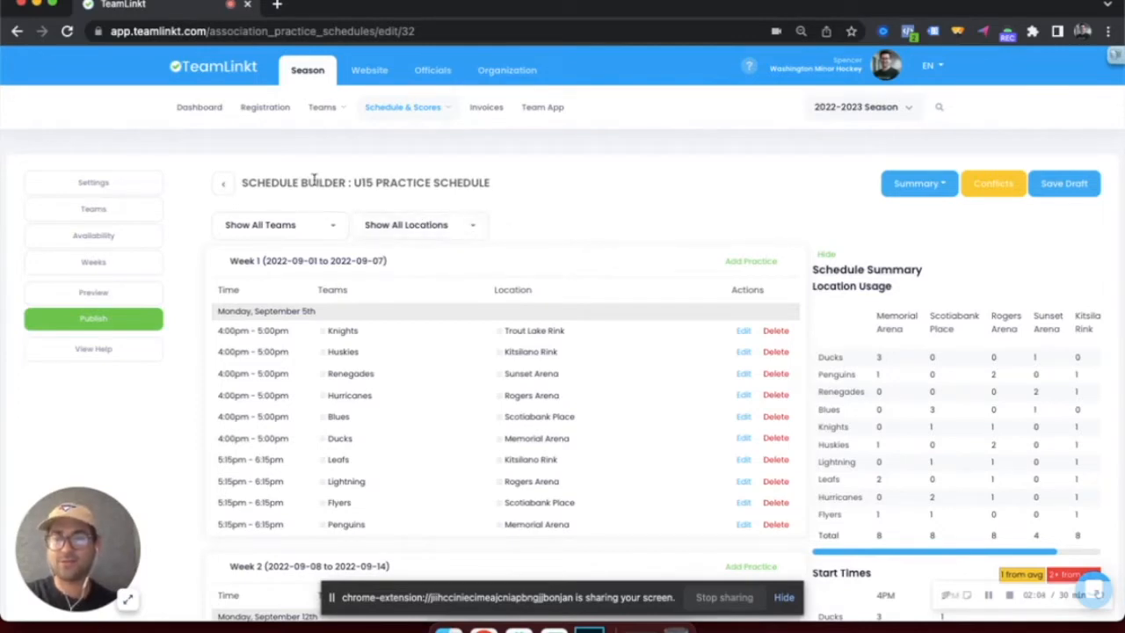
pyautogui.click(89, 182)
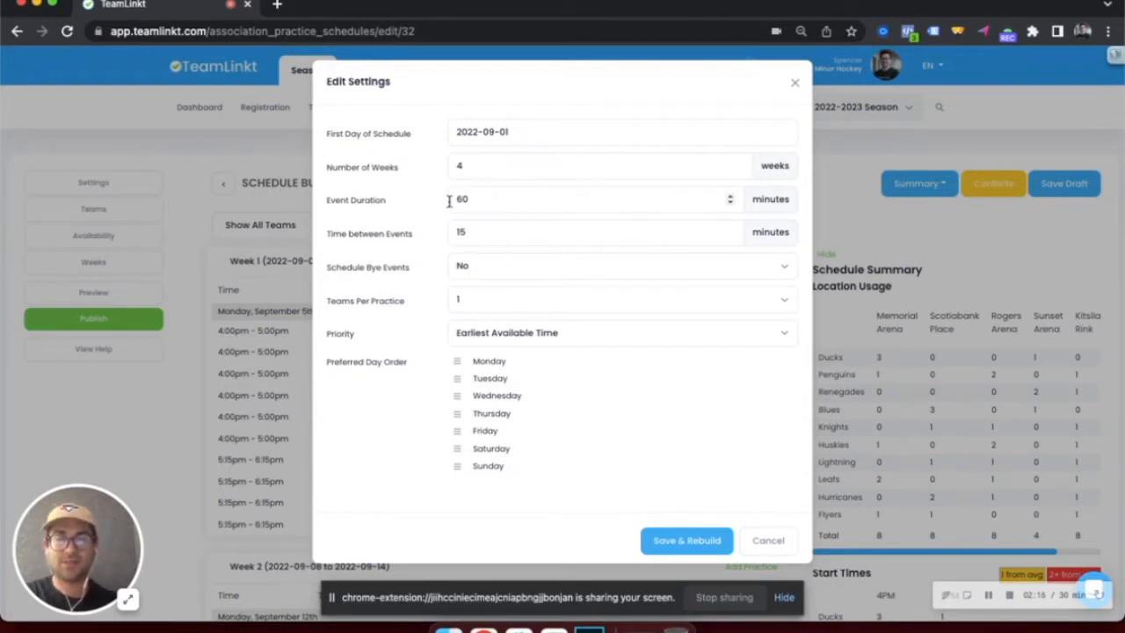
pyautogui.click(476, 199)
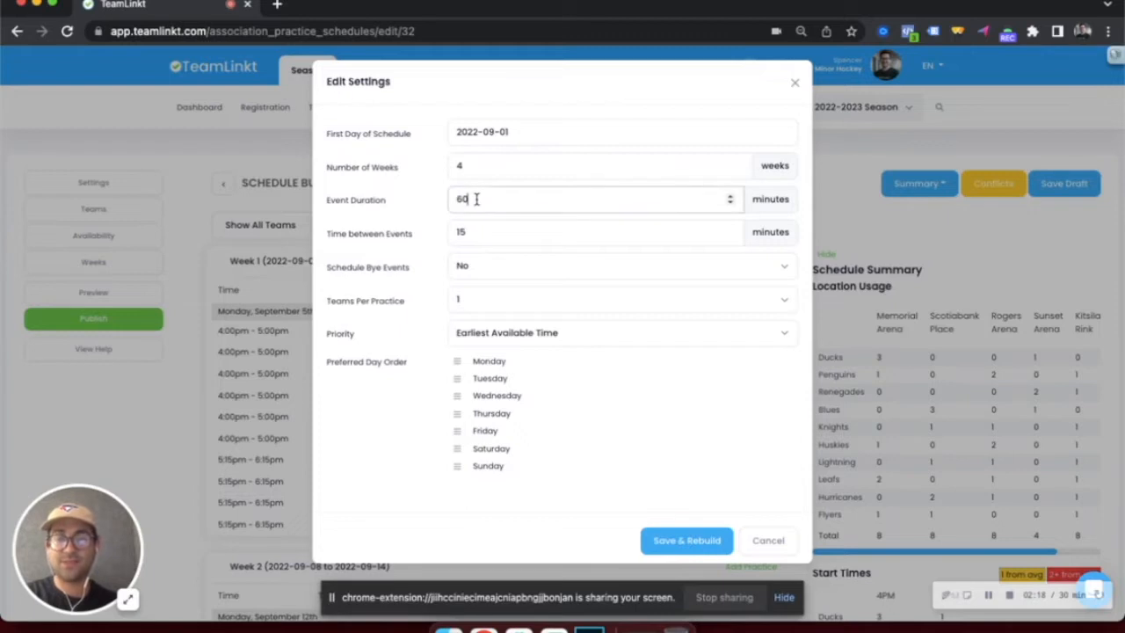
pyautogui.click(428, 248)
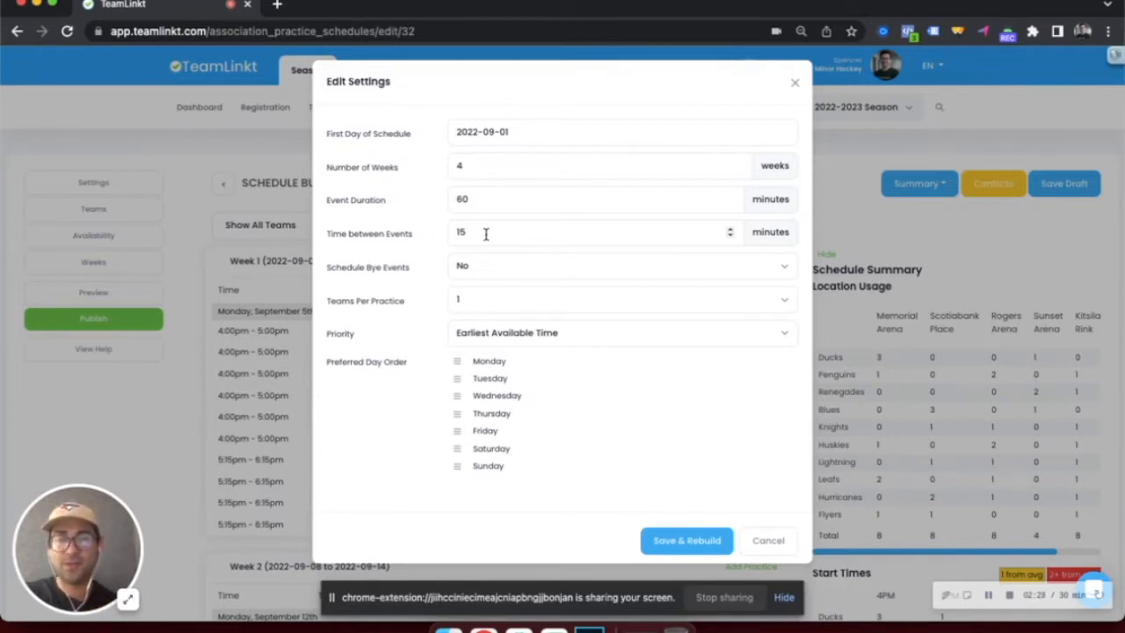
pyautogui.click(492, 334)
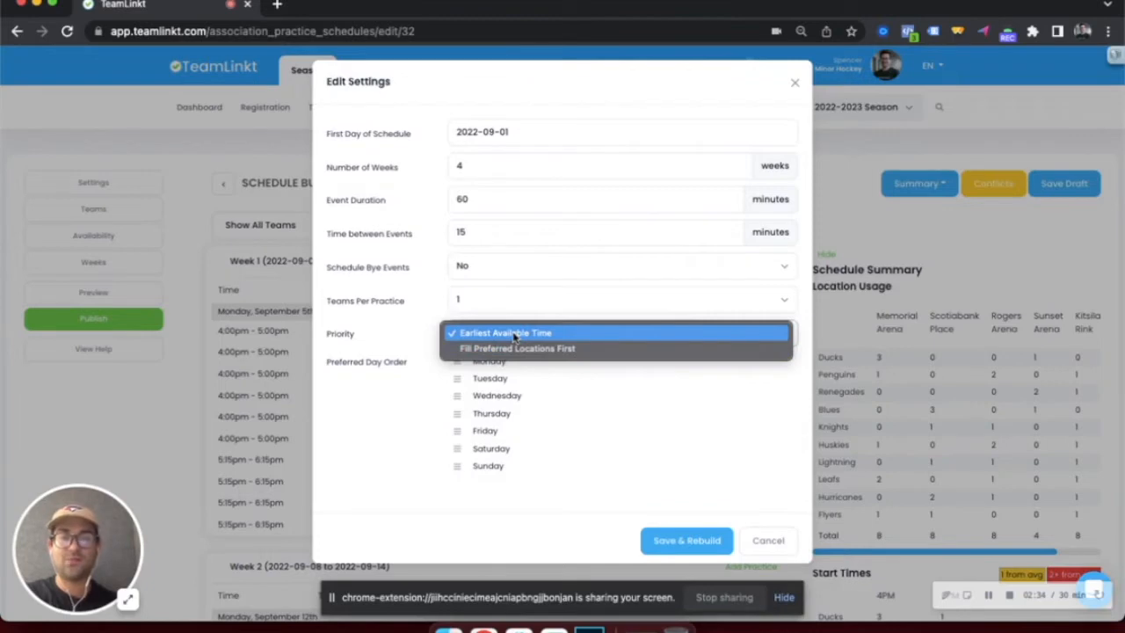
pyautogui.click(474, 341)
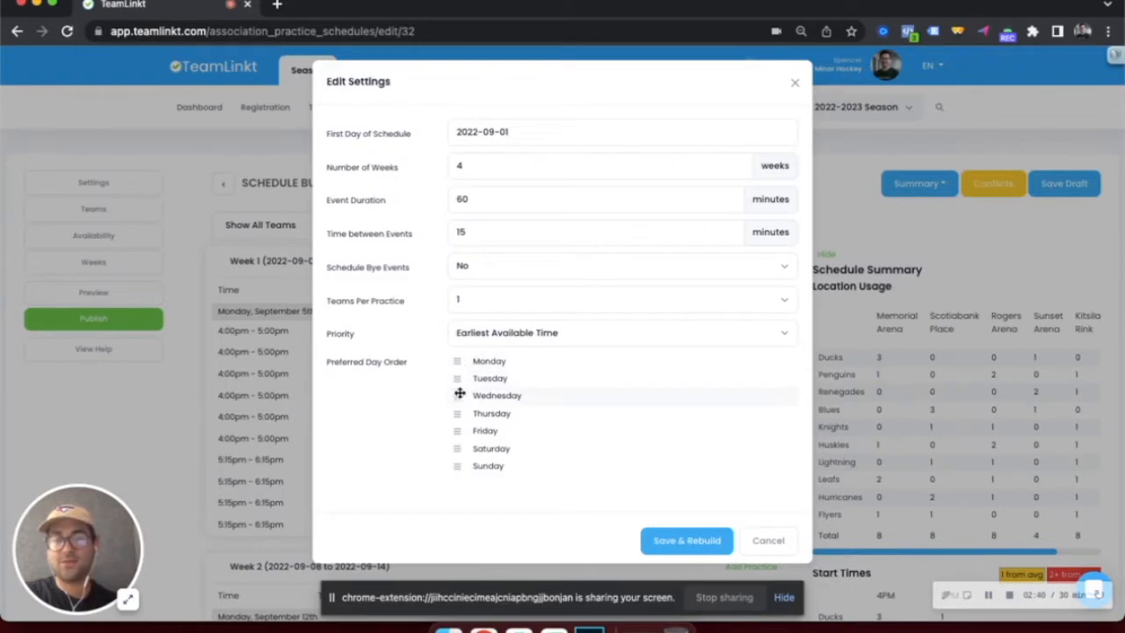
pyautogui.moveTo(460, 395); pyautogui.dragTo(461, 378)
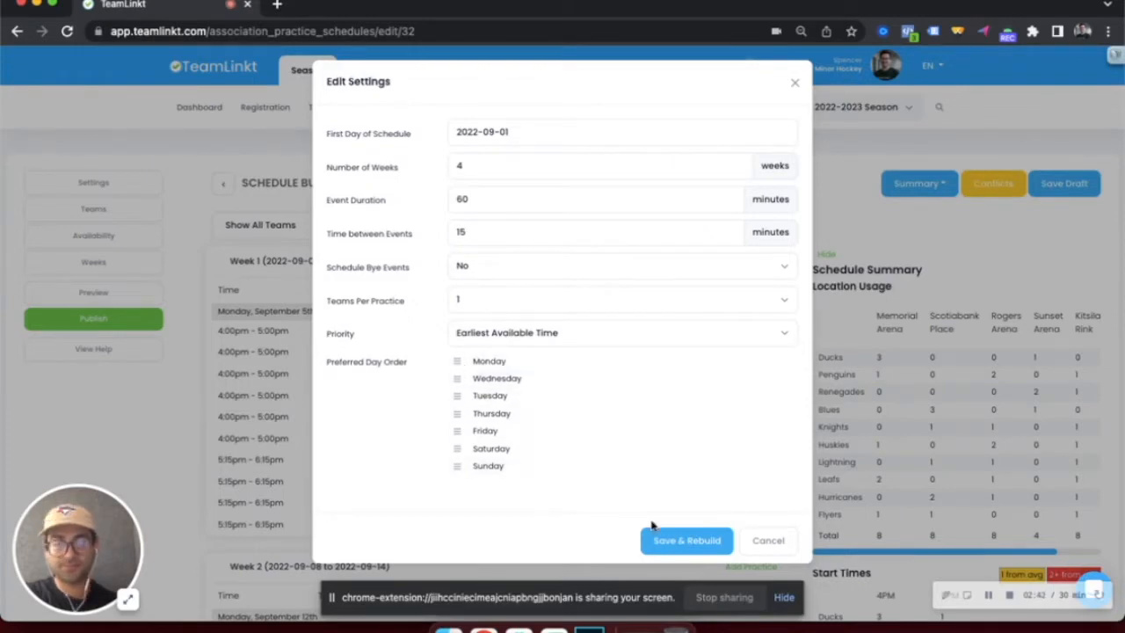
pyautogui.click(675, 540)
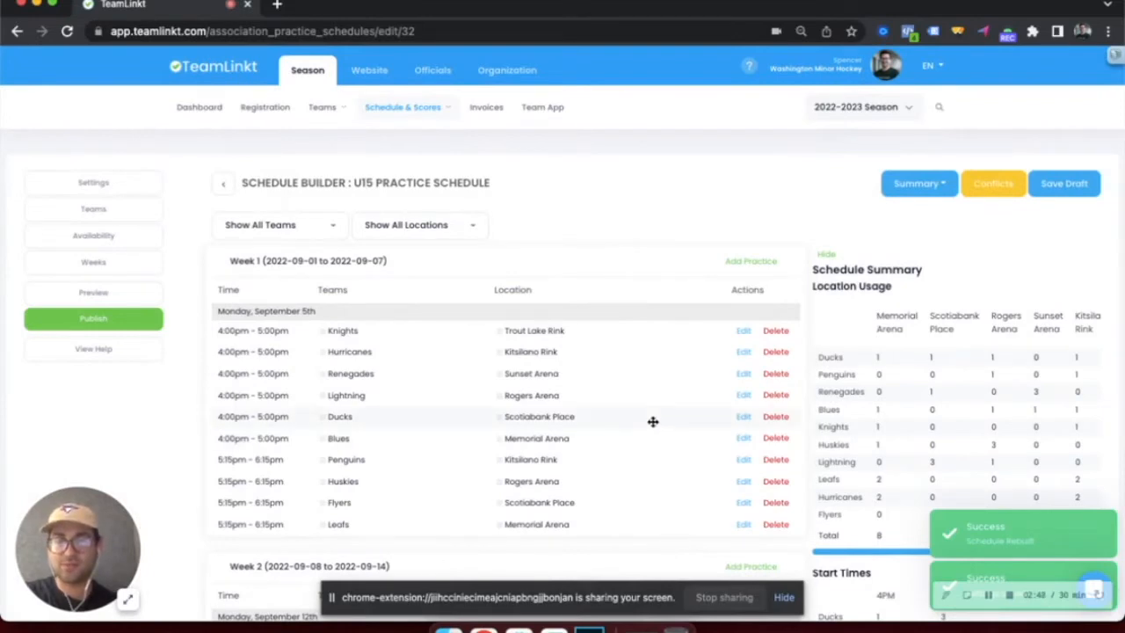
# Step: Open the schedule's team selection and review the teams included in the U15 division
pyautogui.click(94, 211)
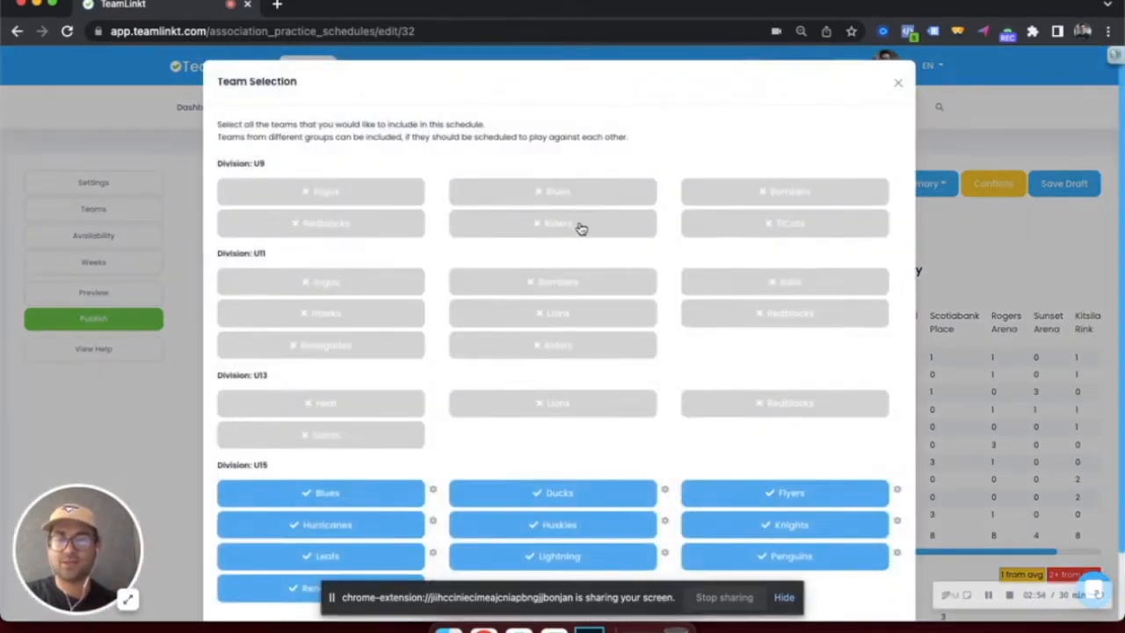
pyautogui.scroll(-1, 580, 228)
pyautogui.scroll(-1, 580, 229)
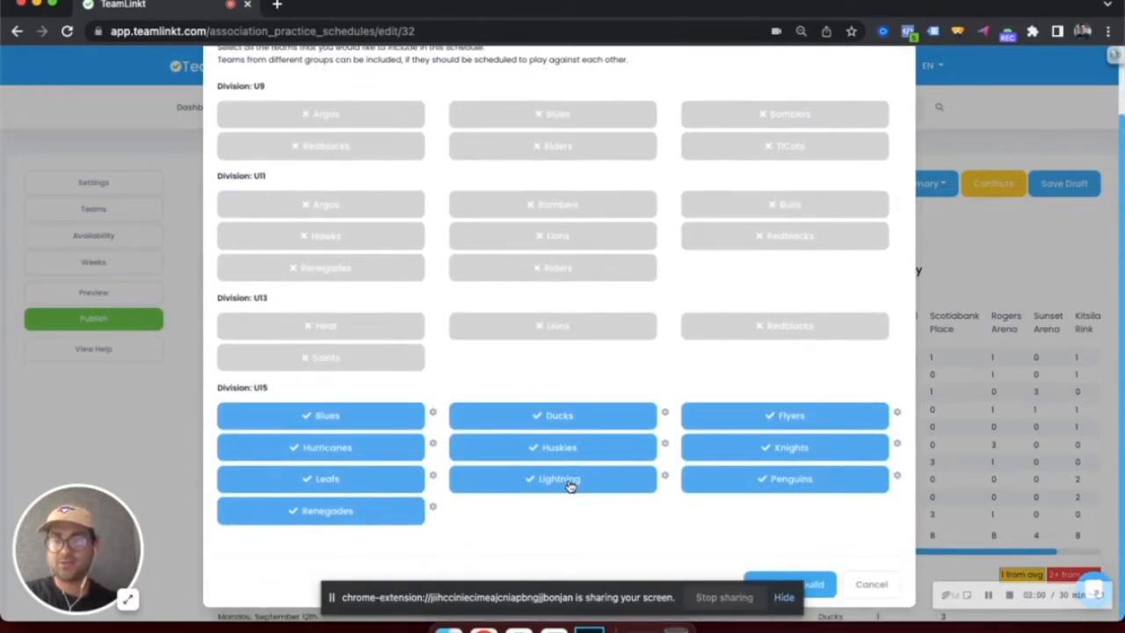
# Step: Try Memorial Arena as a preferred home field for the U15 Blues, and cancel the team's changes
pyautogui.click(433, 414)
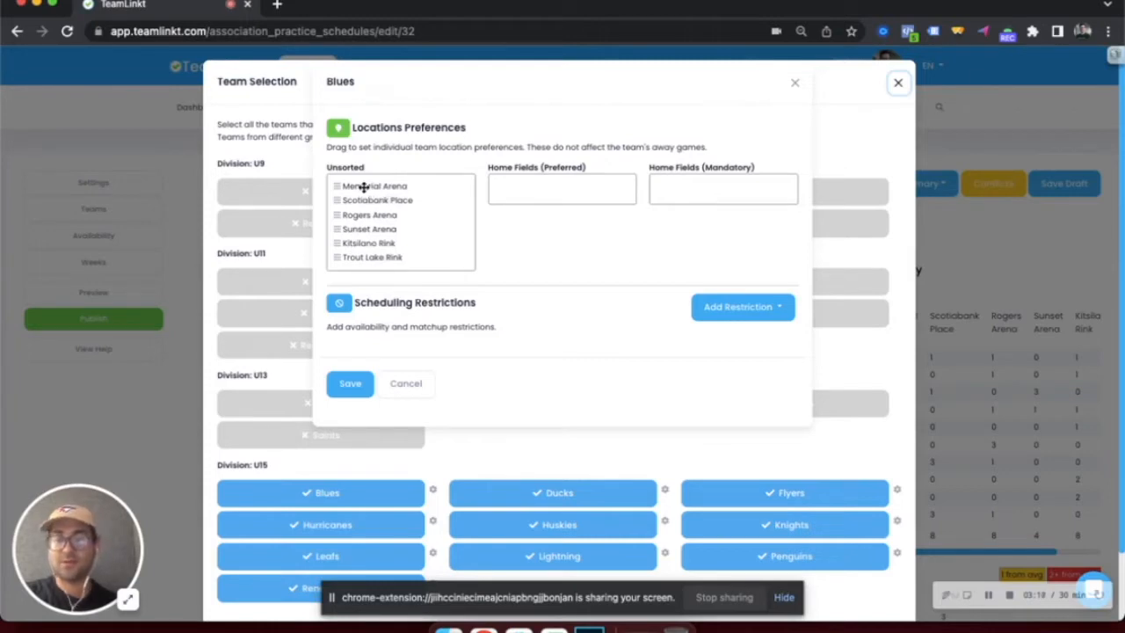
pyautogui.moveTo(395, 185); pyautogui.dragTo(516, 186)
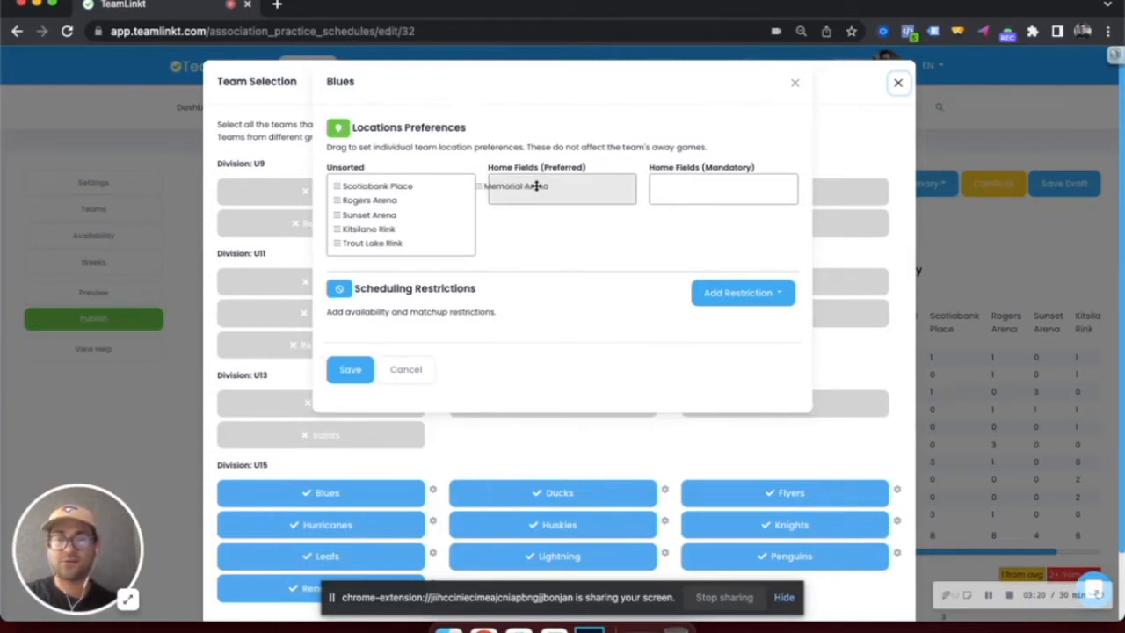
pyautogui.click(732, 299)
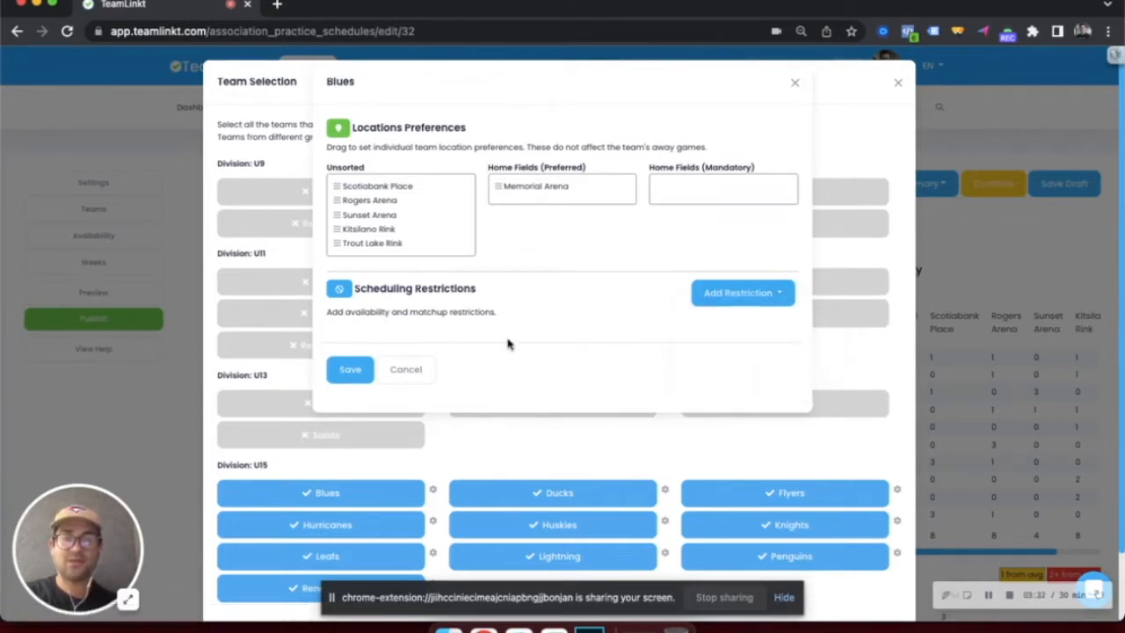
pyautogui.click(403, 370)
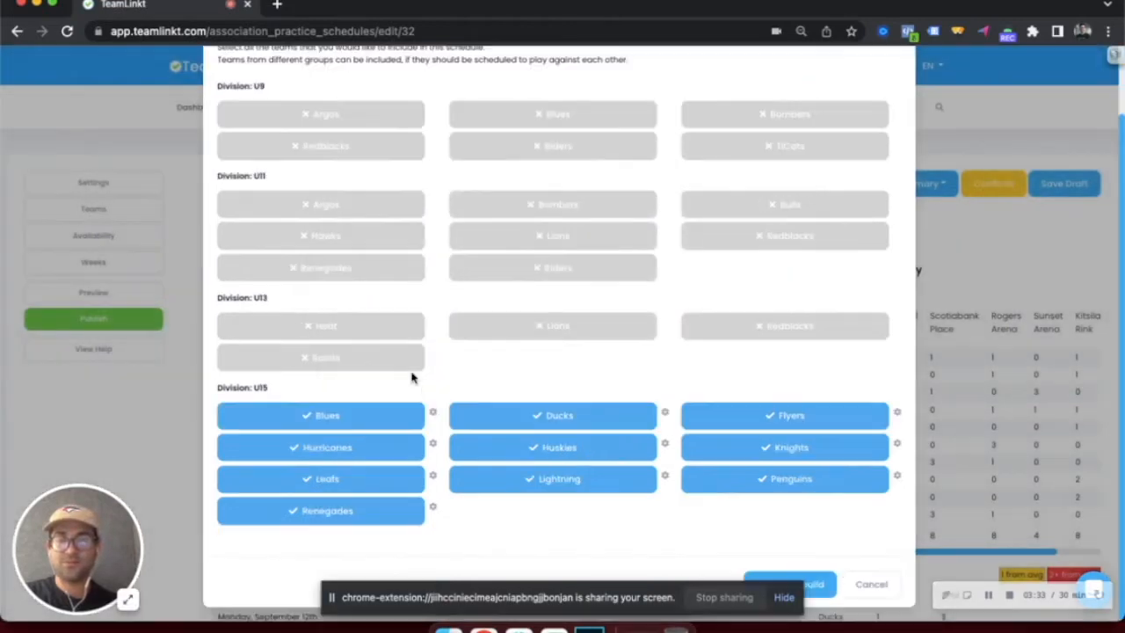
# Step: Save the team selection and rebuild the schedule
pyautogui.click(817, 583)
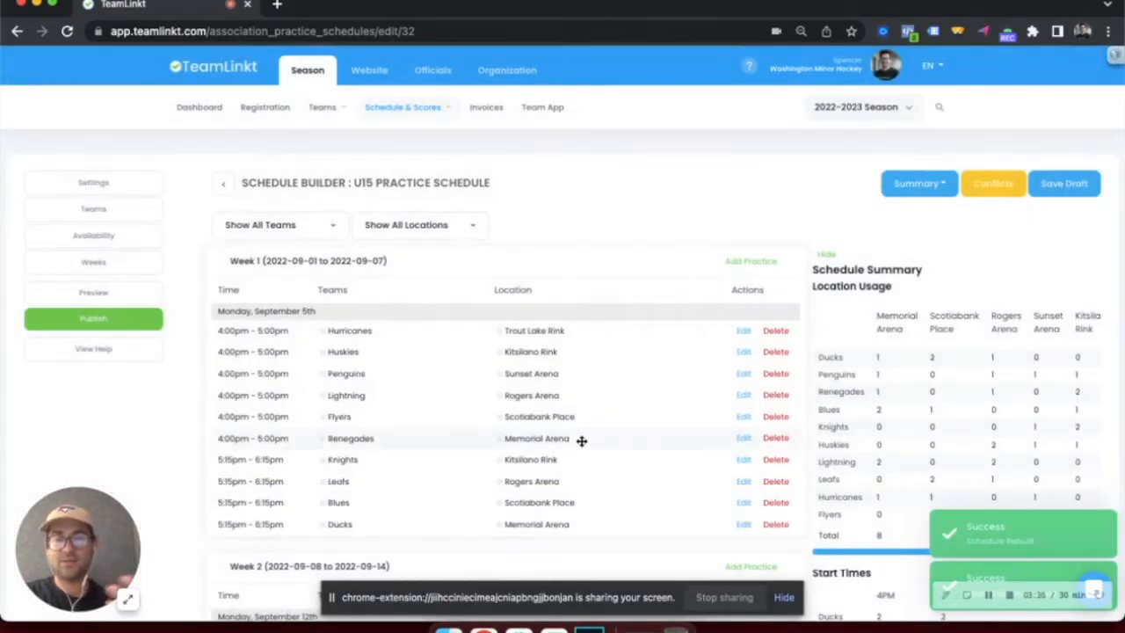
# Step: Limit the first location availability entry to Rogers Arena and Scotiabank Place by removing the other four rinks
pyautogui.click(93, 236)
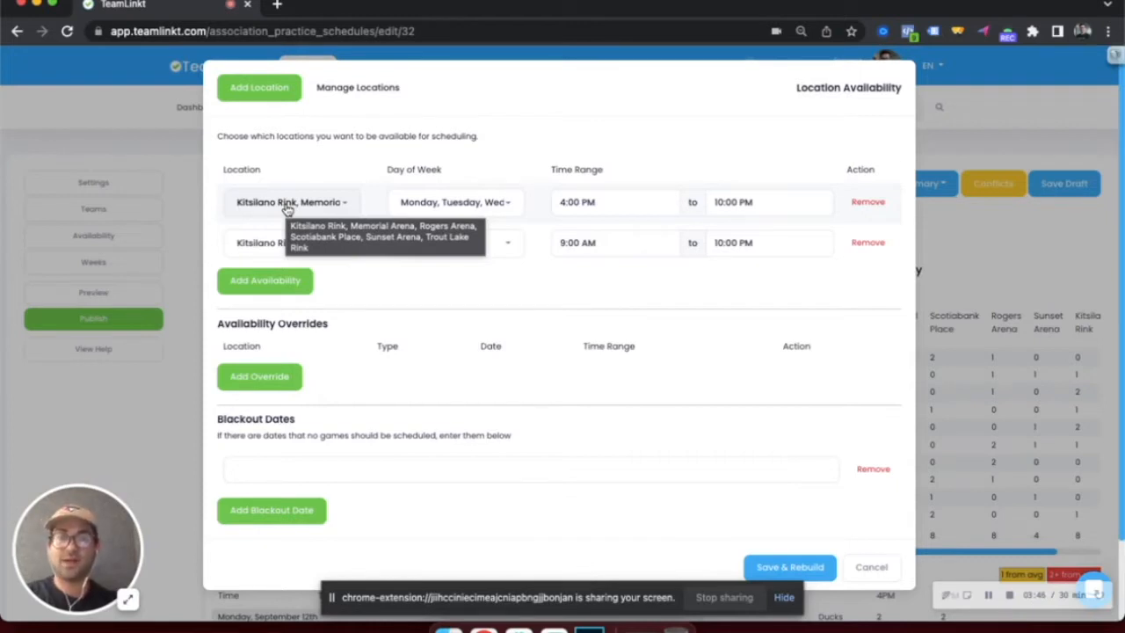
pyautogui.click(286, 204)
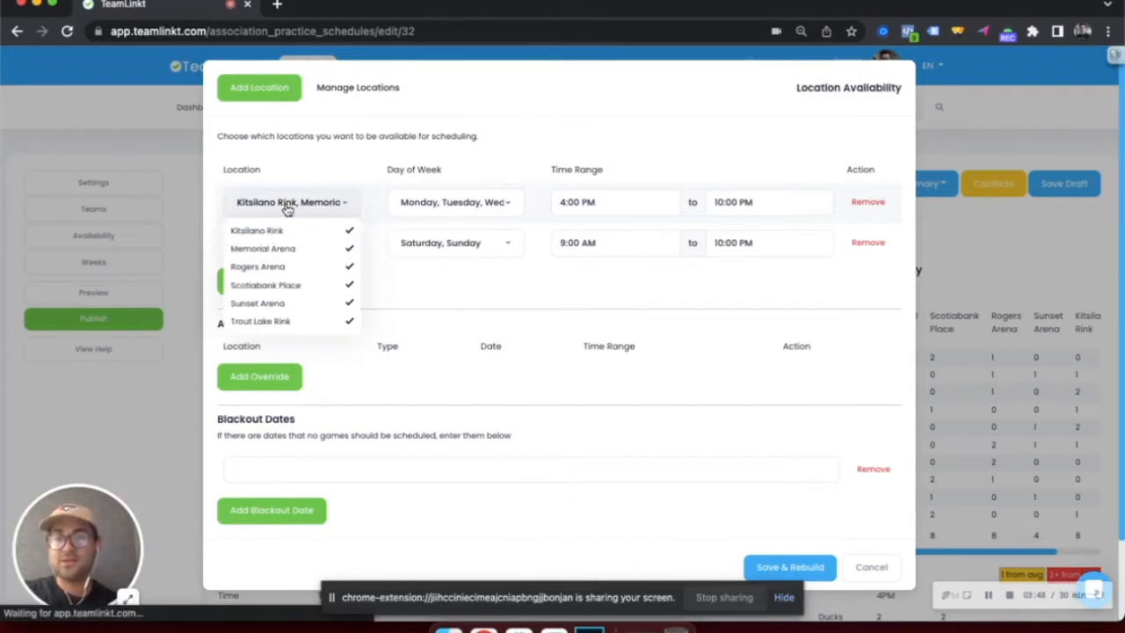
pyautogui.click(284, 249)
pyautogui.click(286, 234)
pyautogui.click(290, 304)
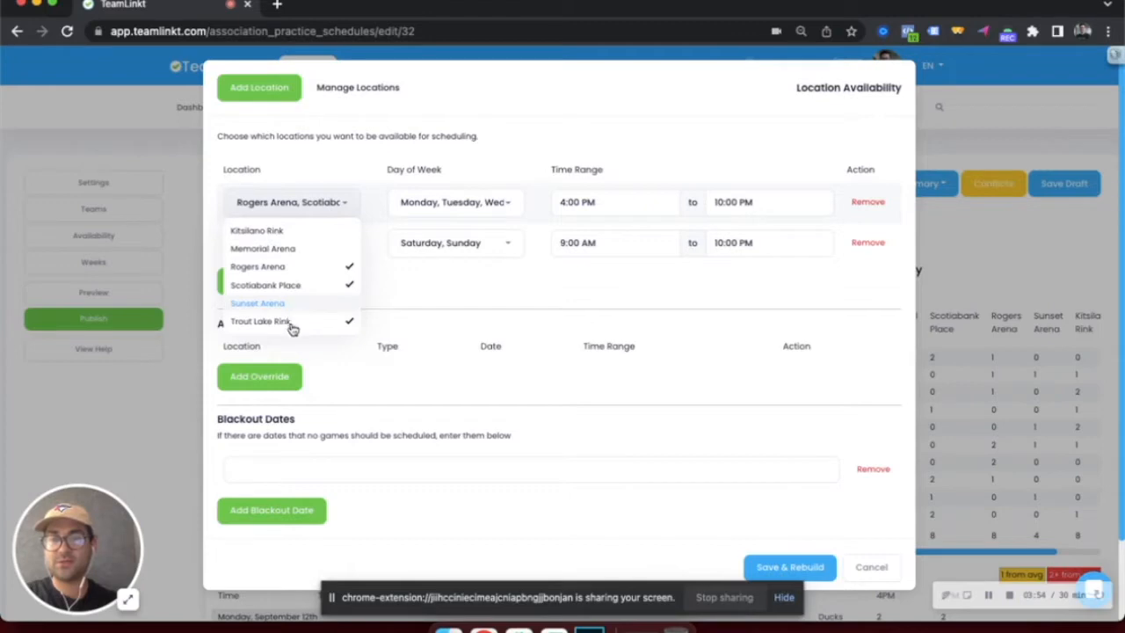
pyautogui.click(296, 325)
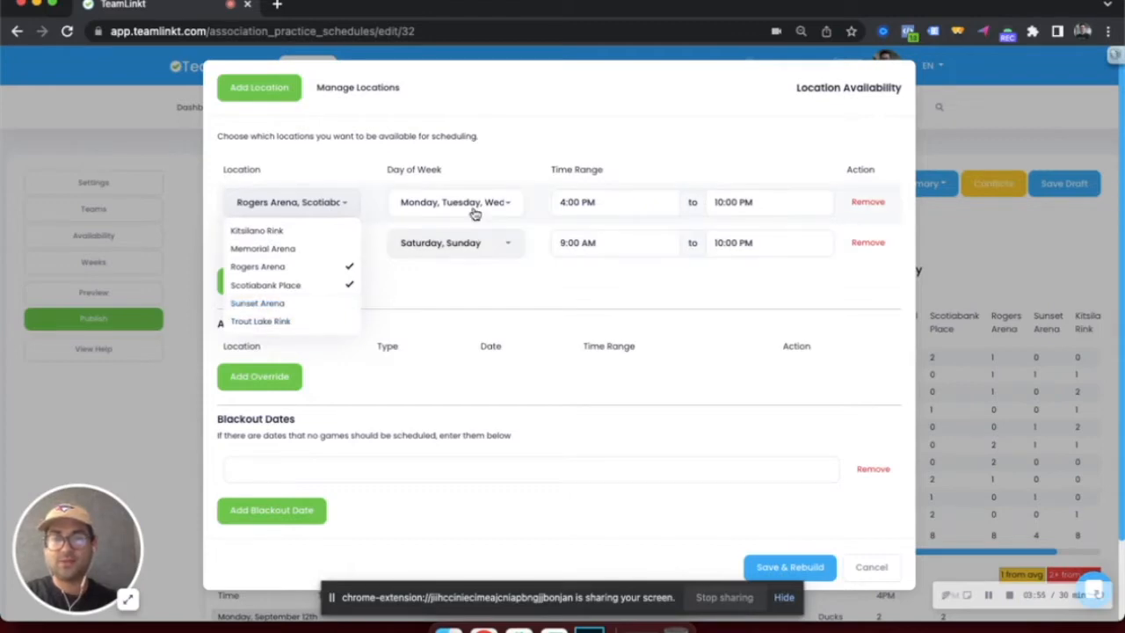
# Step: Limit the Rogers Arena and Scotiabank Place availability to Tuesday and Thursday by removing Monday, Wednesday and Friday
pyautogui.click(475, 211)
pyautogui.click(467, 232)
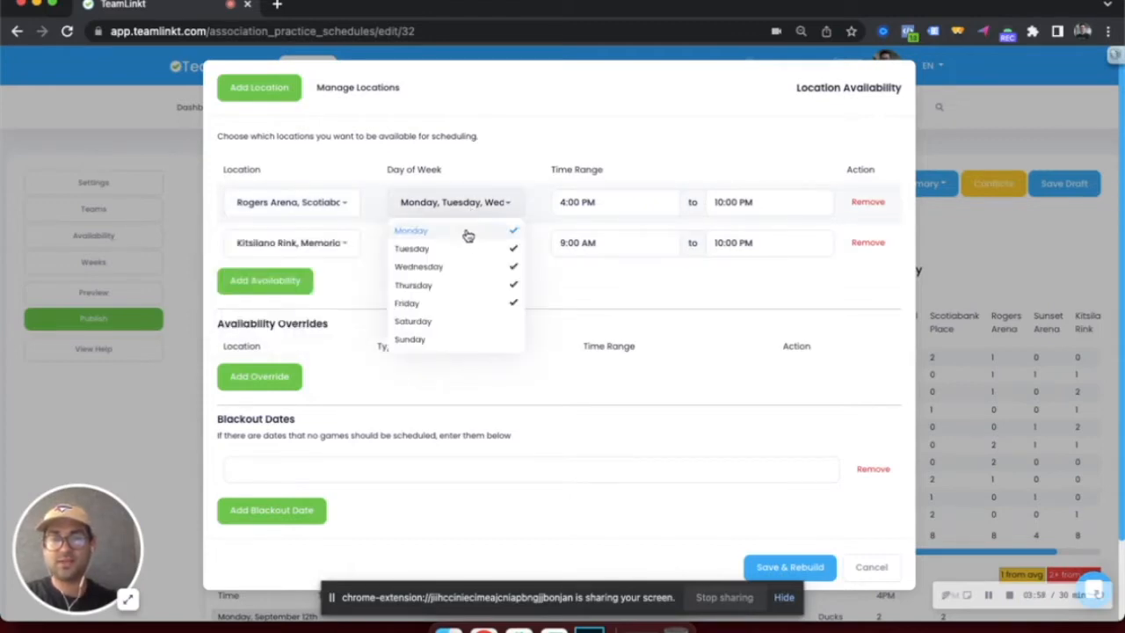
pyautogui.click(468, 268)
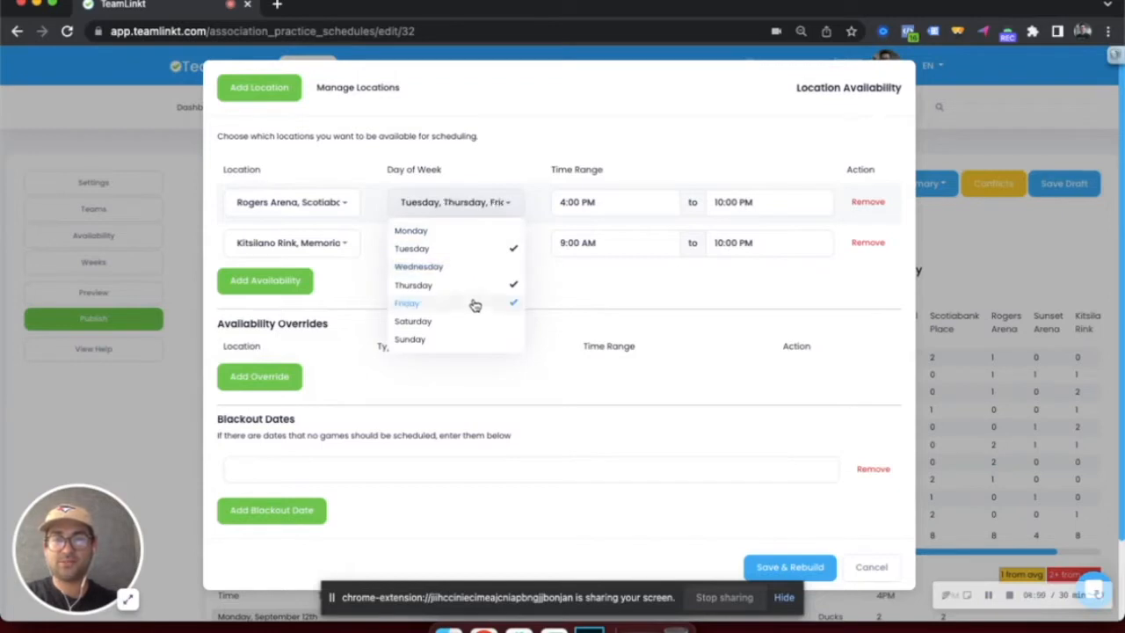
pyautogui.click(474, 305)
# Step: Set the start time of the Tuesday and Thursday availability entry to 7:00 PM
pyautogui.click(601, 203)
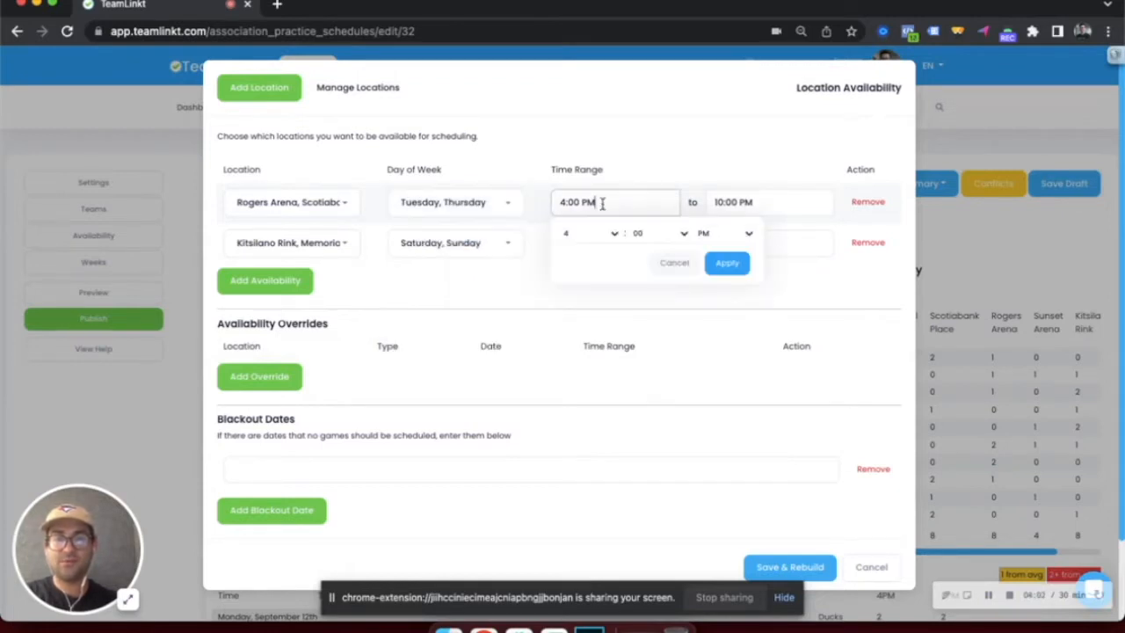
pyautogui.click(599, 233)
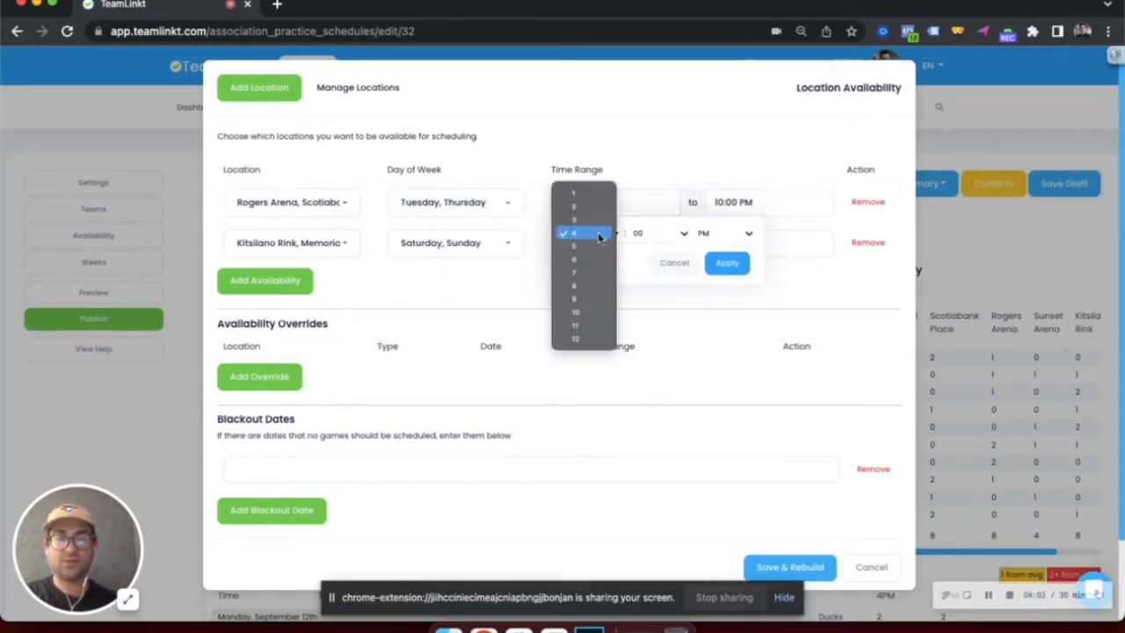
pyautogui.click(587, 277)
pyautogui.click(727, 263)
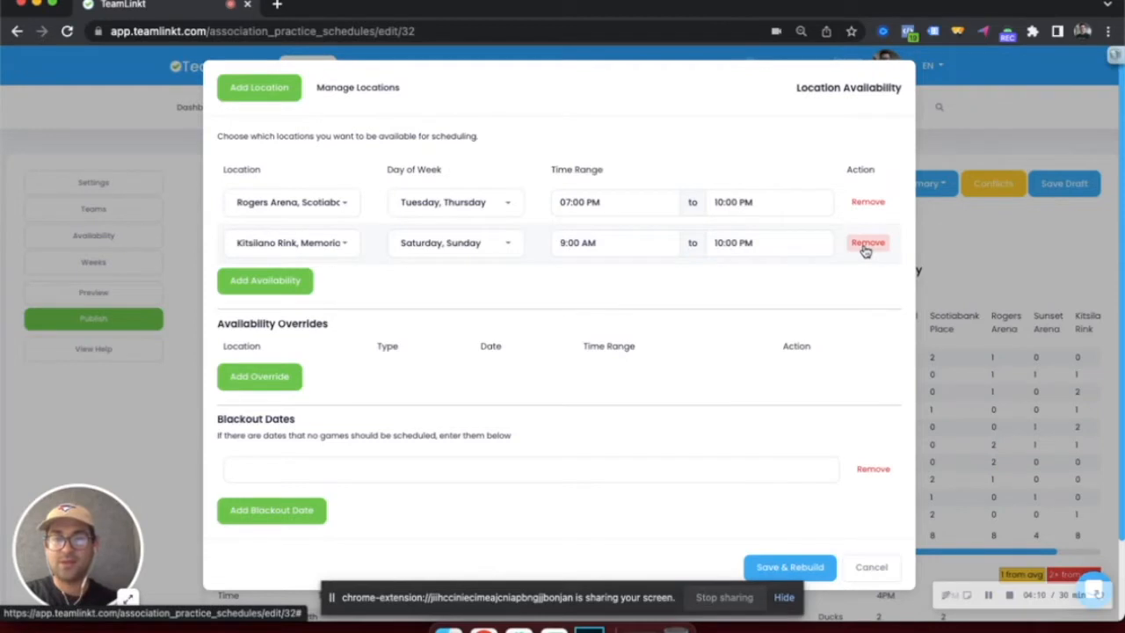
# Step: Limit the second availability entry to Memorial Arena on Sundays by removing the other rinks and Saturday
pyautogui.click(276, 249)
pyautogui.click(277, 270)
pyautogui.click(285, 307)
pyautogui.click(289, 345)
pyautogui.click(290, 361)
pyautogui.click(454, 254)
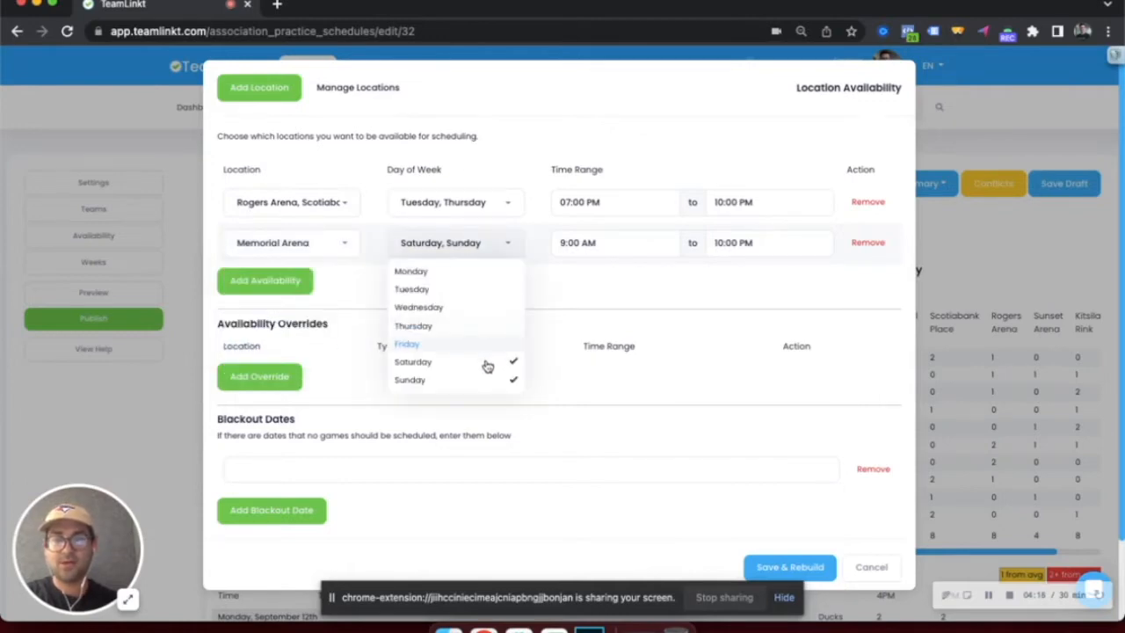
pyautogui.click(486, 364)
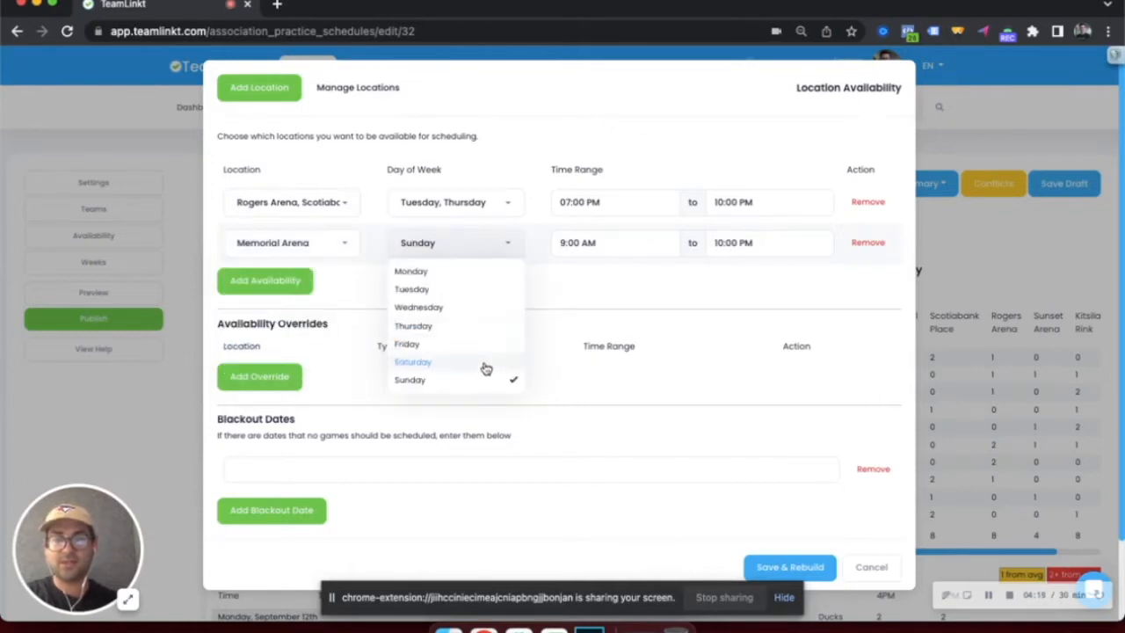
# Step: Set the start time of Memorial Arena's Sunday availability to 7:00 PM
pyautogui.click(597, 254)
pyautogui.click(615, 275)
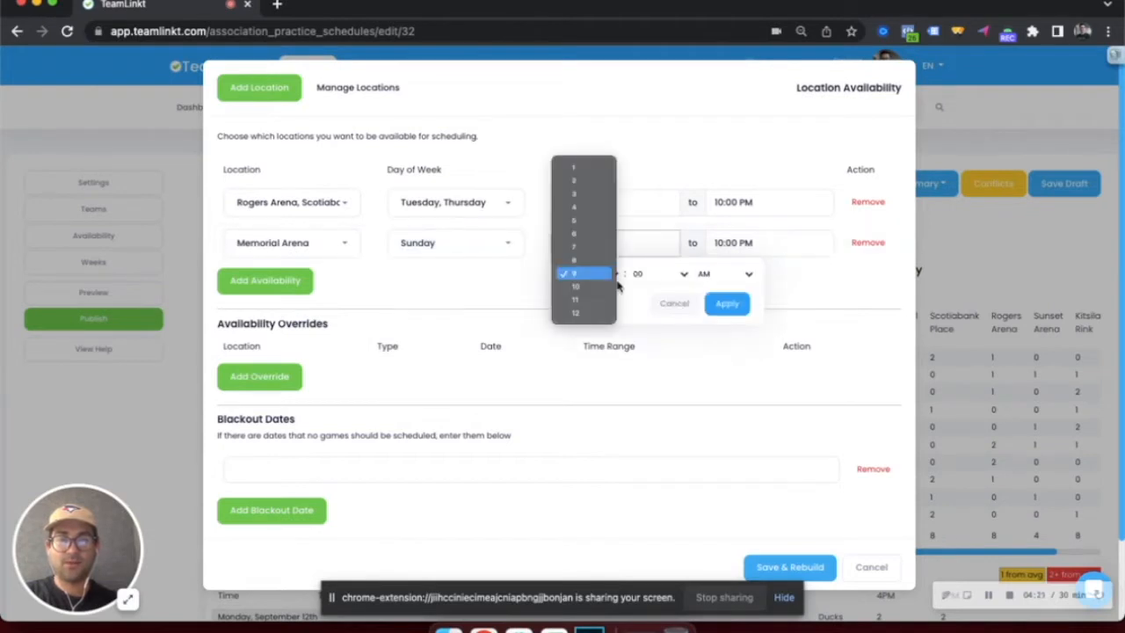
pyautogui.click(587, 252)
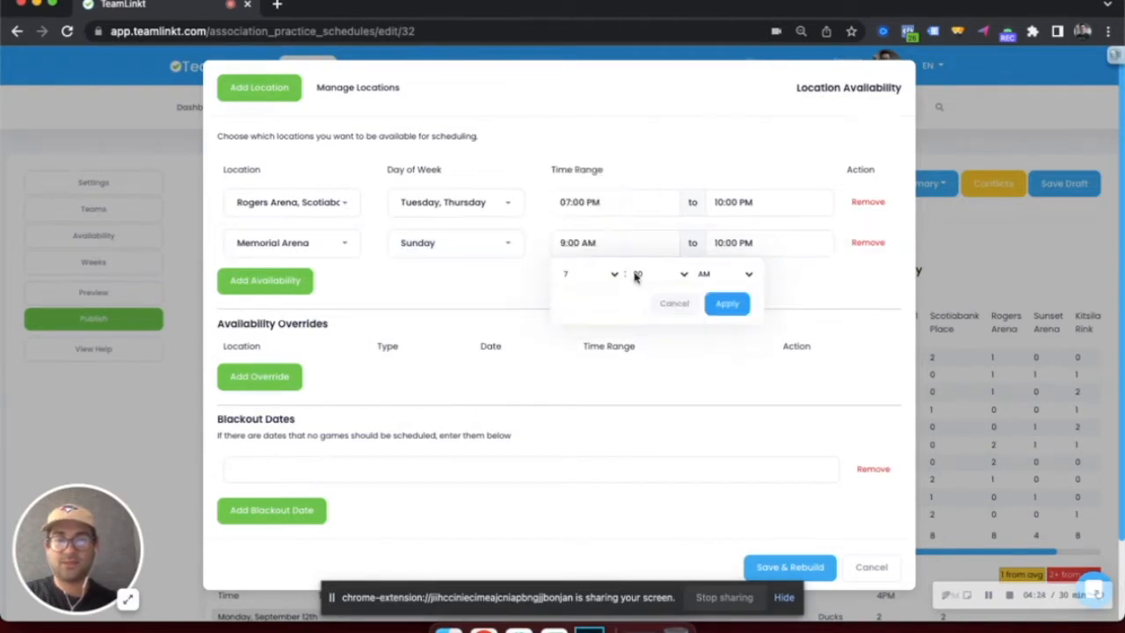
pyautogui.click(726, 275)
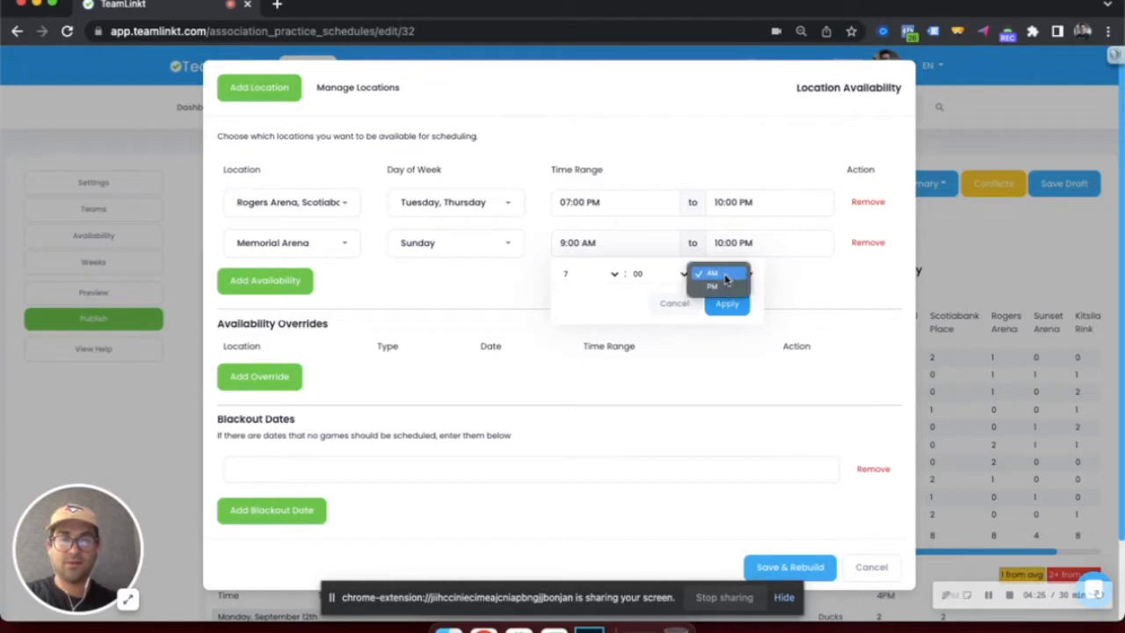
pyautogui.click(726, 291)
pyautogui.click(728, 305)
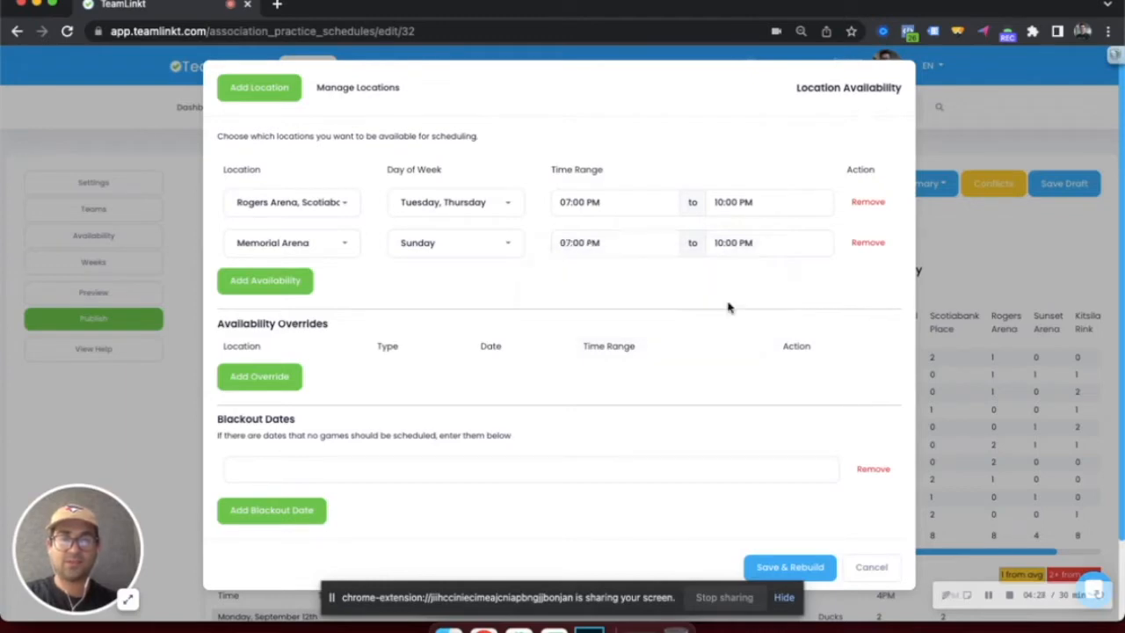
# Step: Set the end time of Memorial Arena's Sunday availability to 8:15 PM
pyautogui.click(759, 240)
pyautogui.click(758, 278)
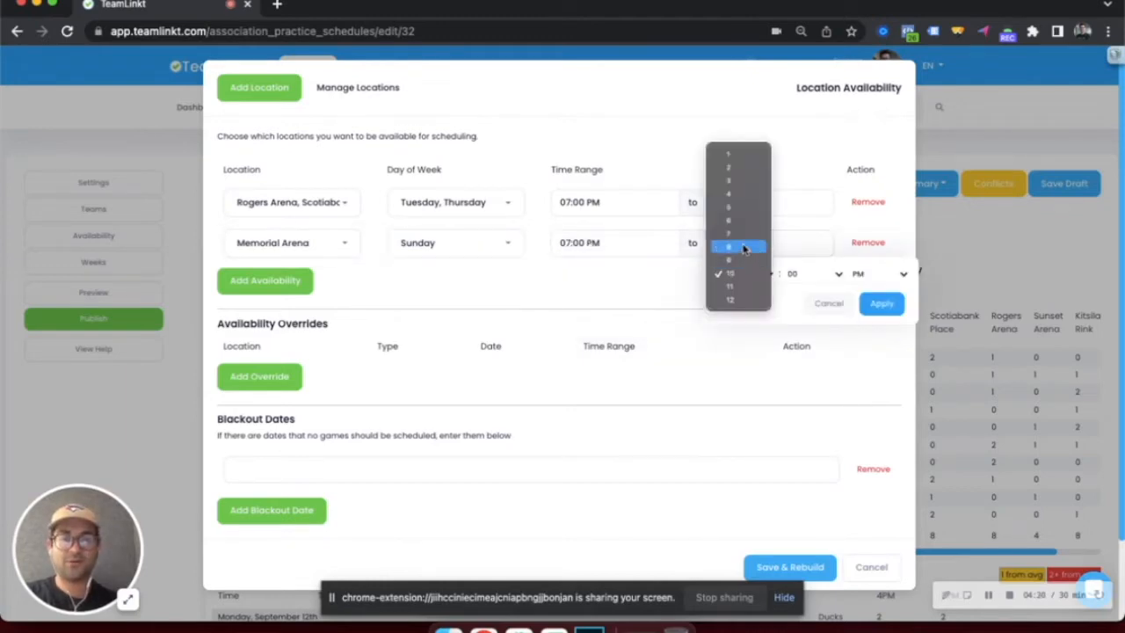
pyautogui.click(744, 247)
pyautogui.click(807, 272)
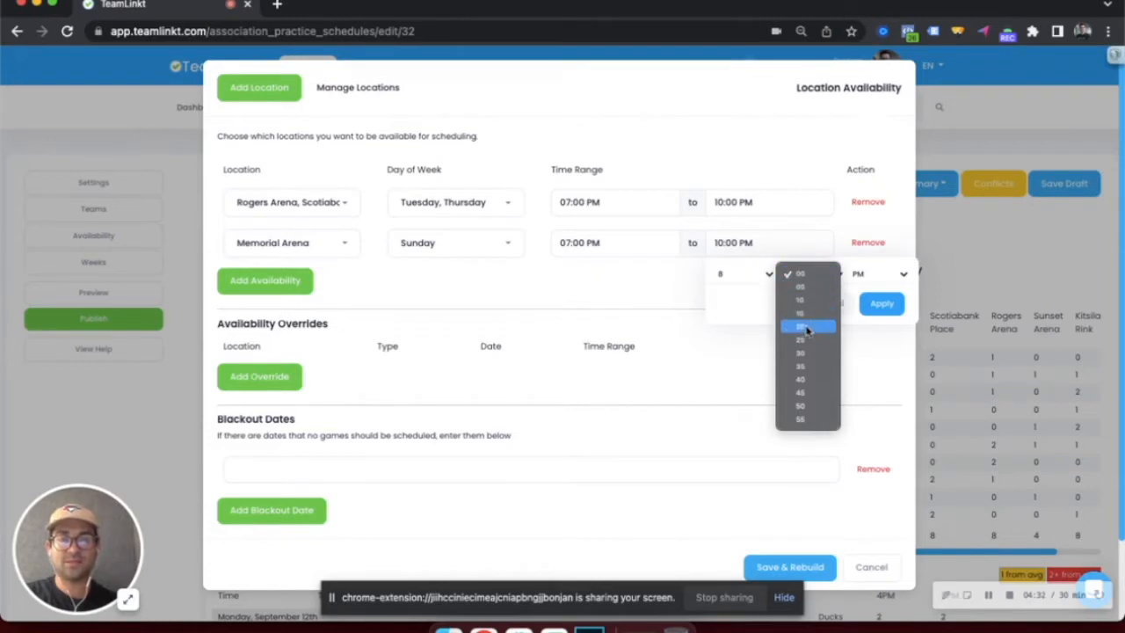
pyautogui.click(800, 313)
pyautogui.click(888, 309)
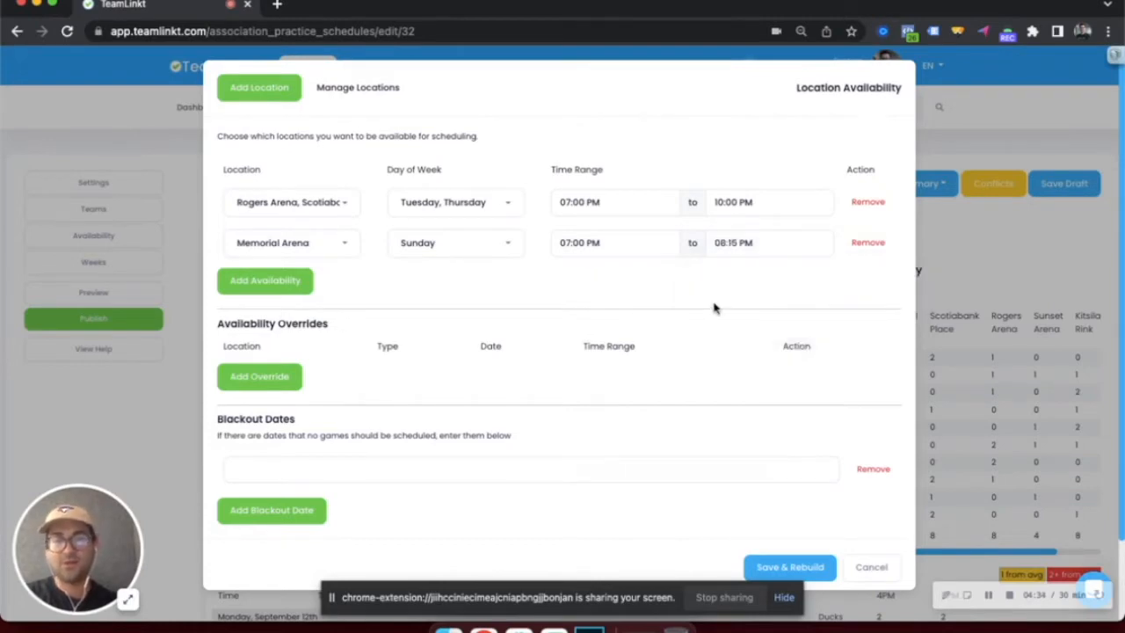
# Step: Set the first blackout date to December 25, 2022 in the location availability settings
pyautogui.scroll(-1, 396, 381)
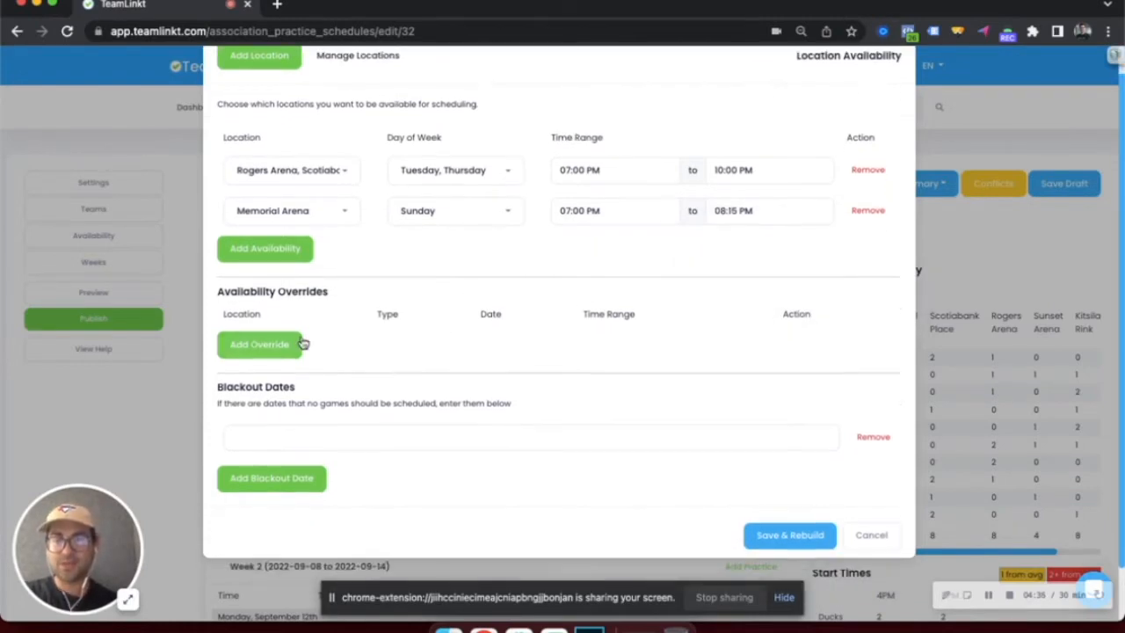
pyautogui.scroll(-1, 290, 332)
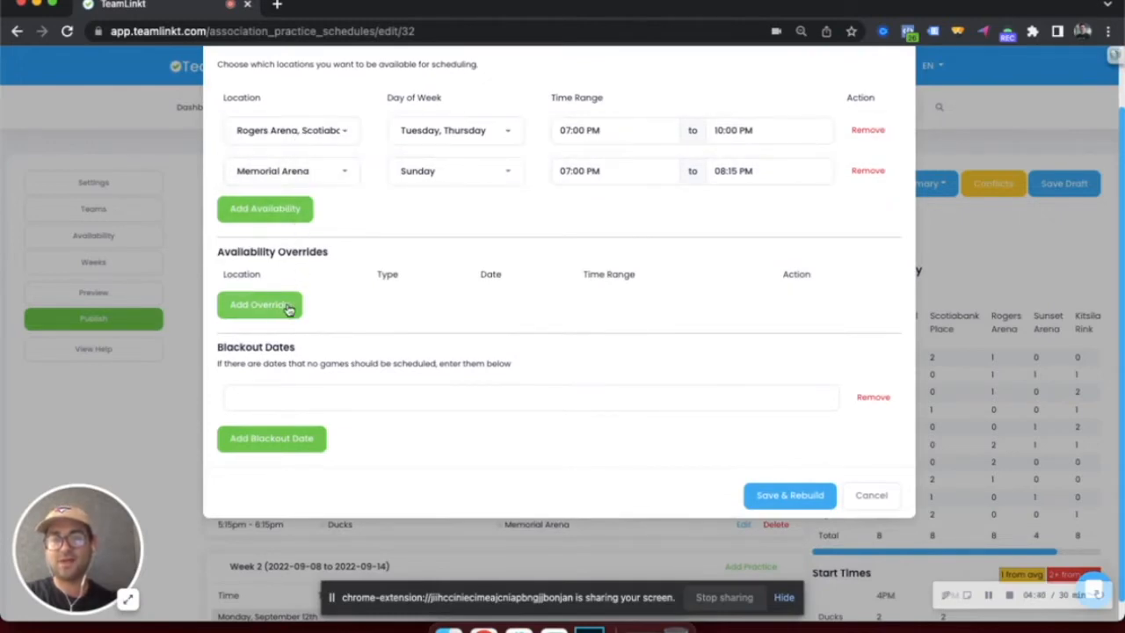
pyautogui.scroll(-1, 287, 312)
pyautogui.click(284, 376)
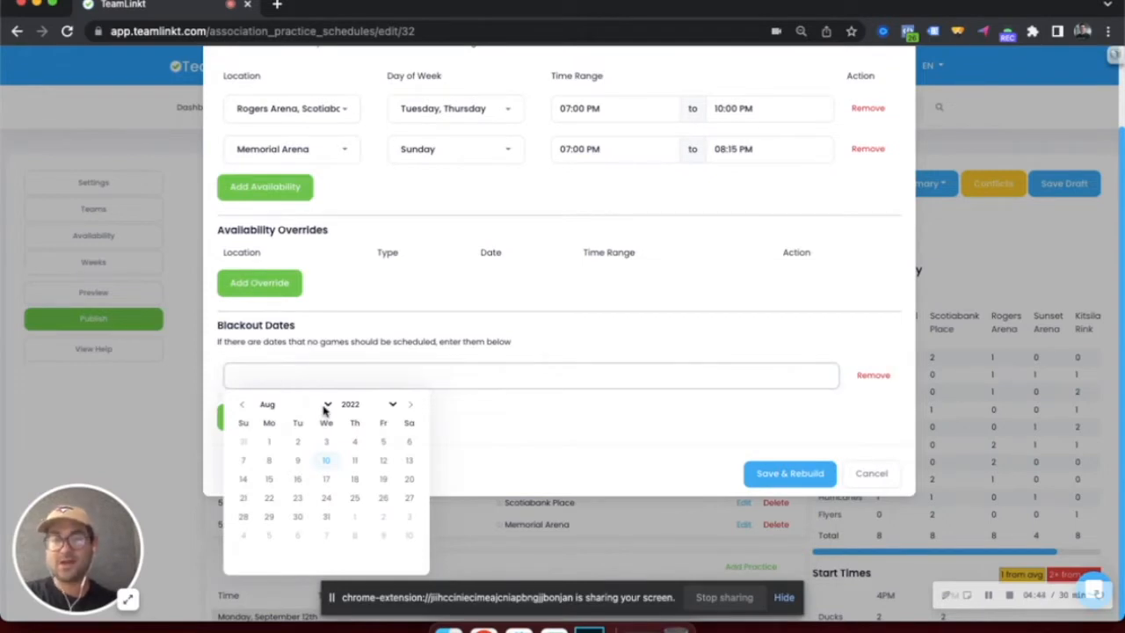
pyautogui.click(410, 405)
pyautogui.click(411, 405)
pyautogui.click(410, 406)
pyautogui.click(410, 406)
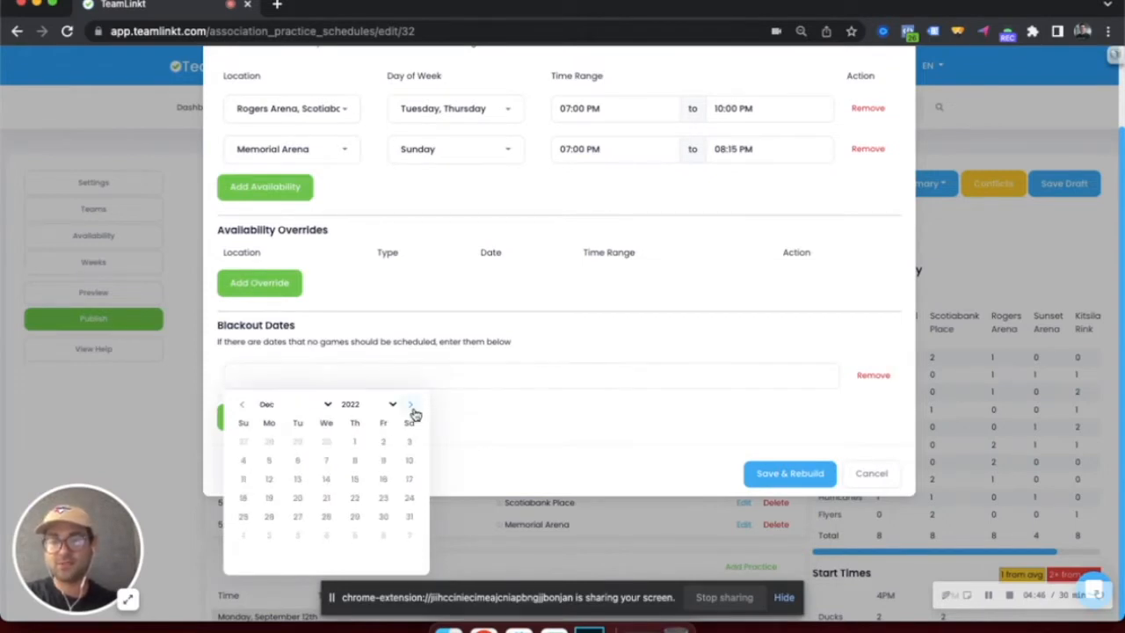
pyautogui.click(243, 517)
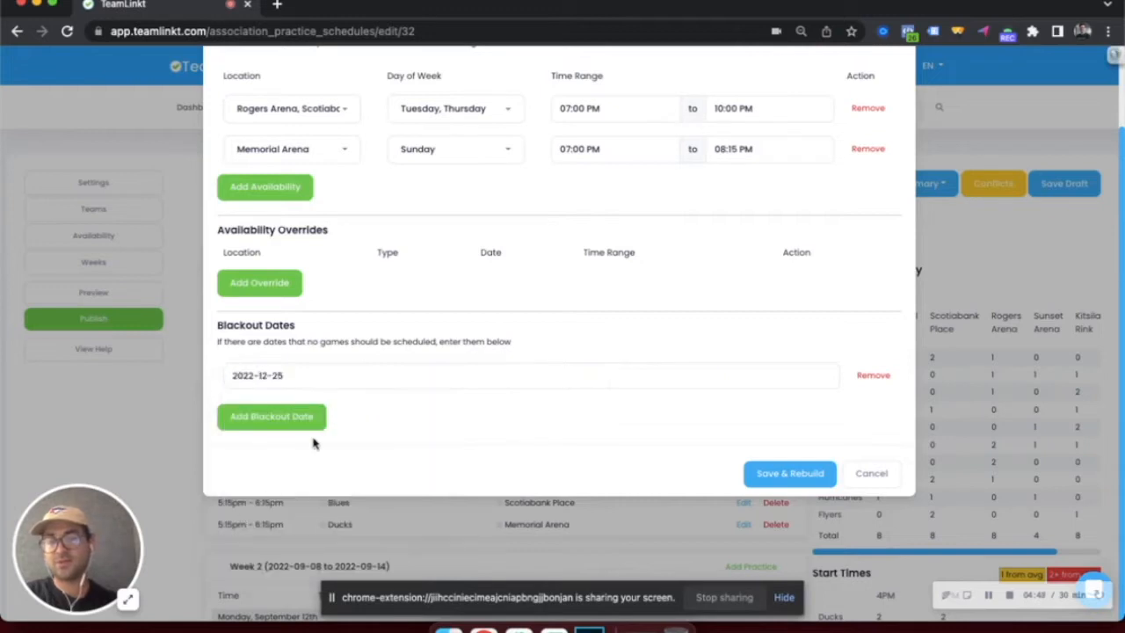
# Step: Add a second blackout date of January 1, 2023, and save the availability to rebuild the schedule
pyautogui.click(279, 419)
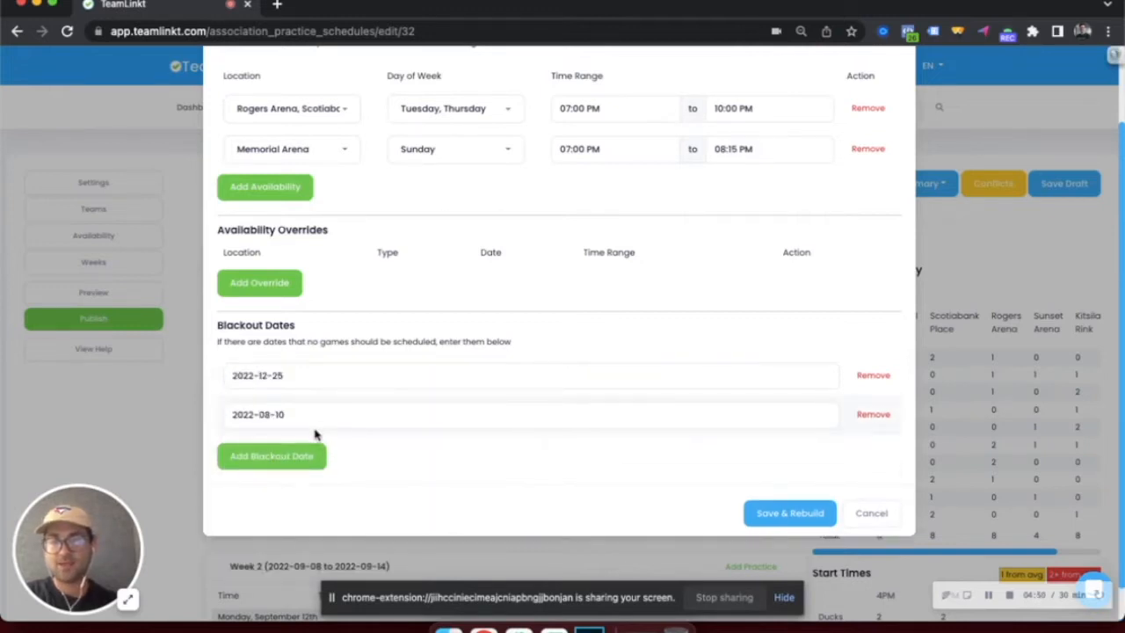
pyautogui.click(295, 423)
pyautogui.click(408, 444)
pyautogui.click(408, 444)
pyautogui.click(408, 444)
pyautogui.click(408, 444)
pyautogui.click(408, 444)
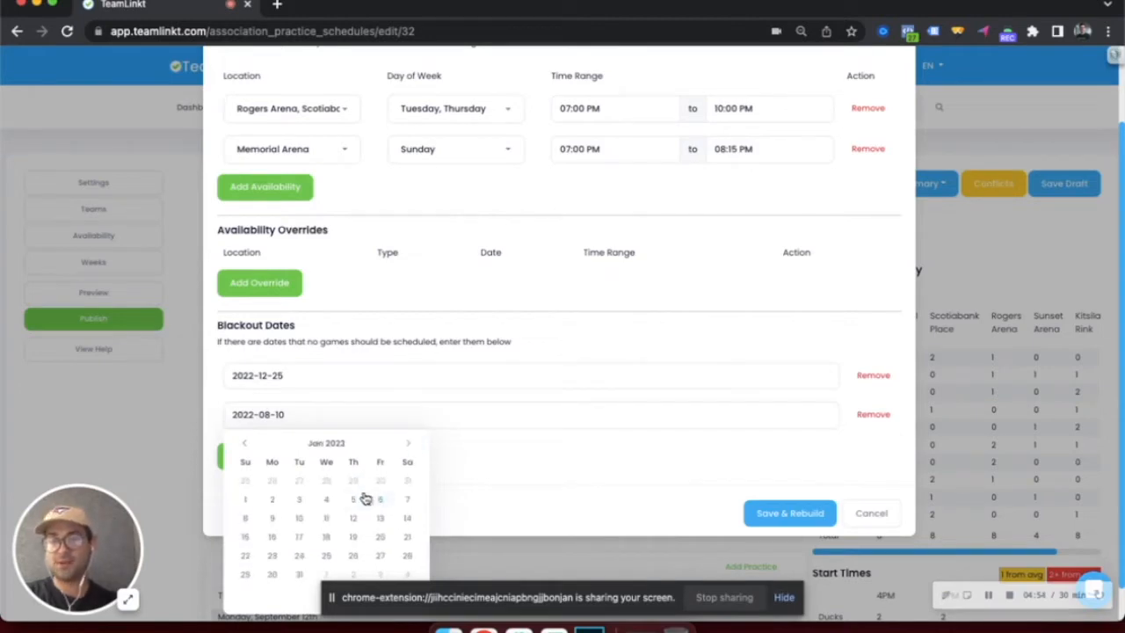
pyautogui.click(245, 503)
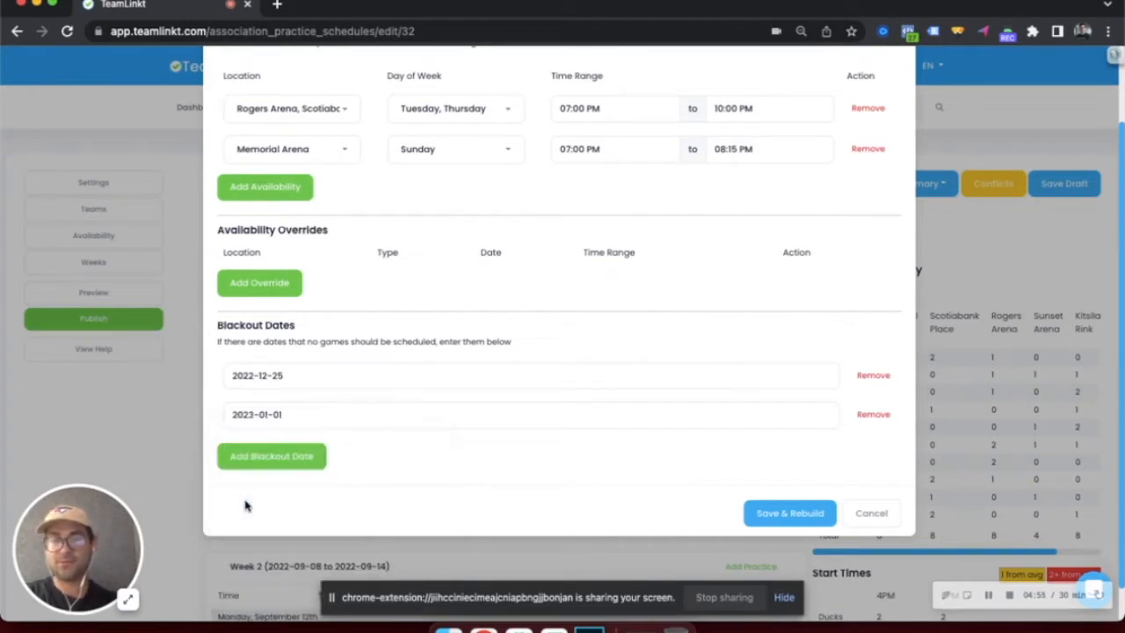
pyautogui.click(805, 511)
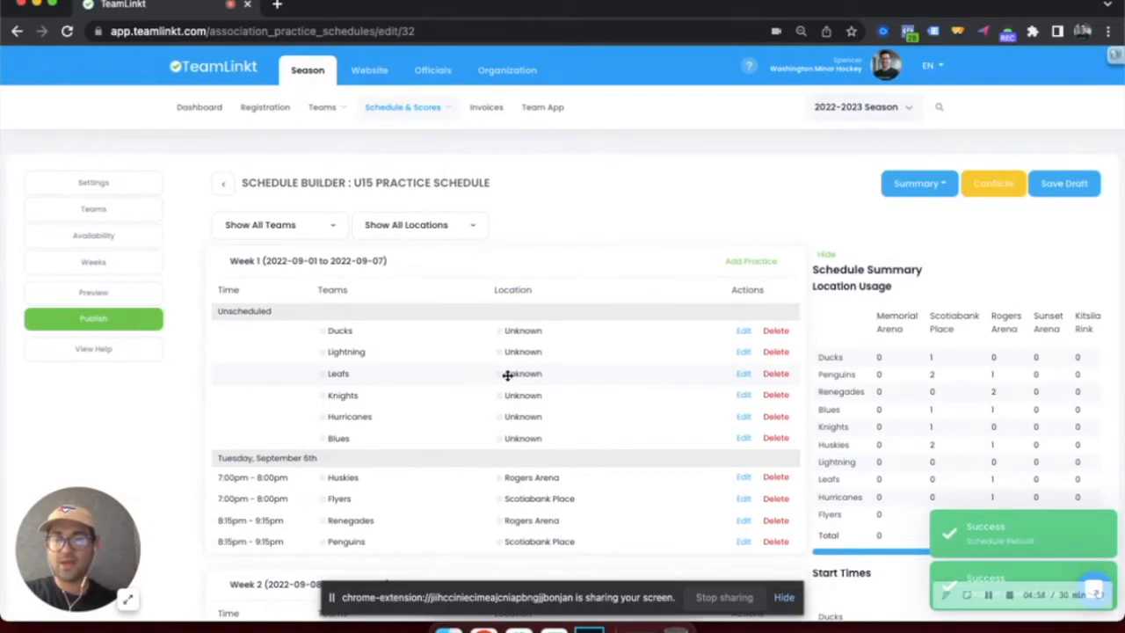
# Step: Change Week 1's scheduling method to "Practices can be scheduled on multiple calendar days" and apply it to all weeks
pyautogui.scroll(-1, 507, 375)
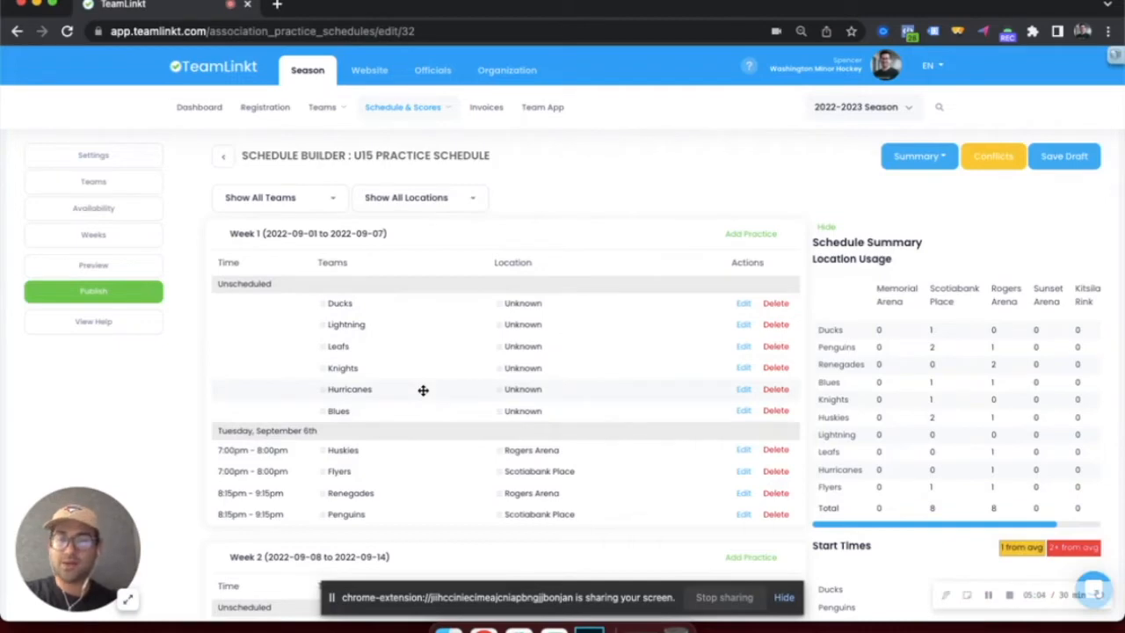
pyautogui.scroll(-1, 423, 390)
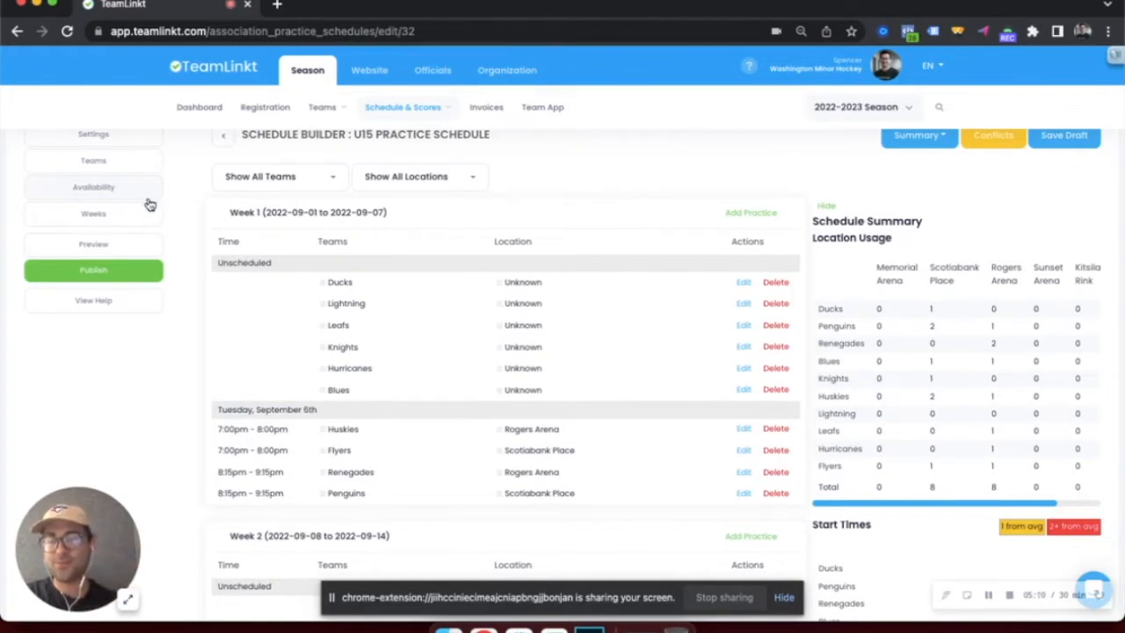
pyautogui.scroll(1, 149, 203)
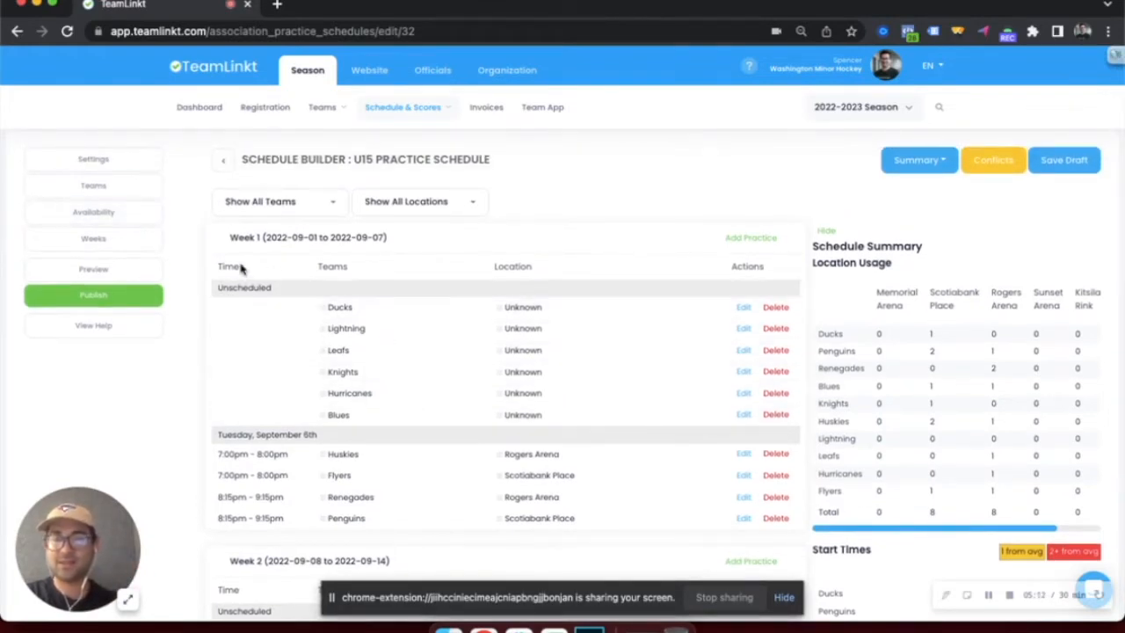
pyautogui.scroll(1, 216, 261)
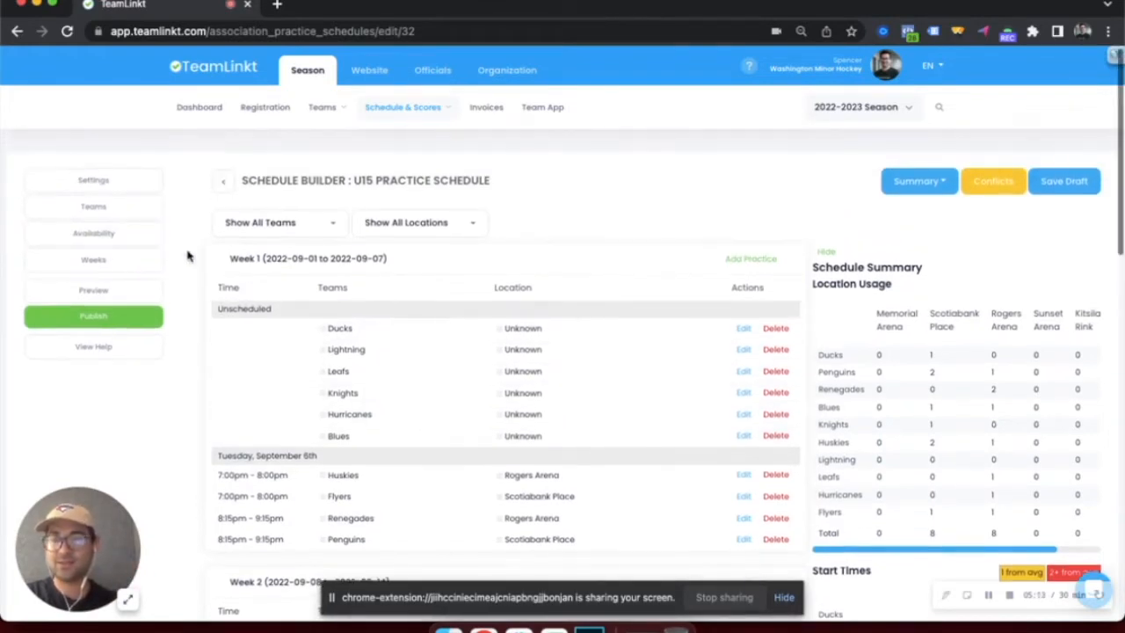
pyautogui.click(100, 263)
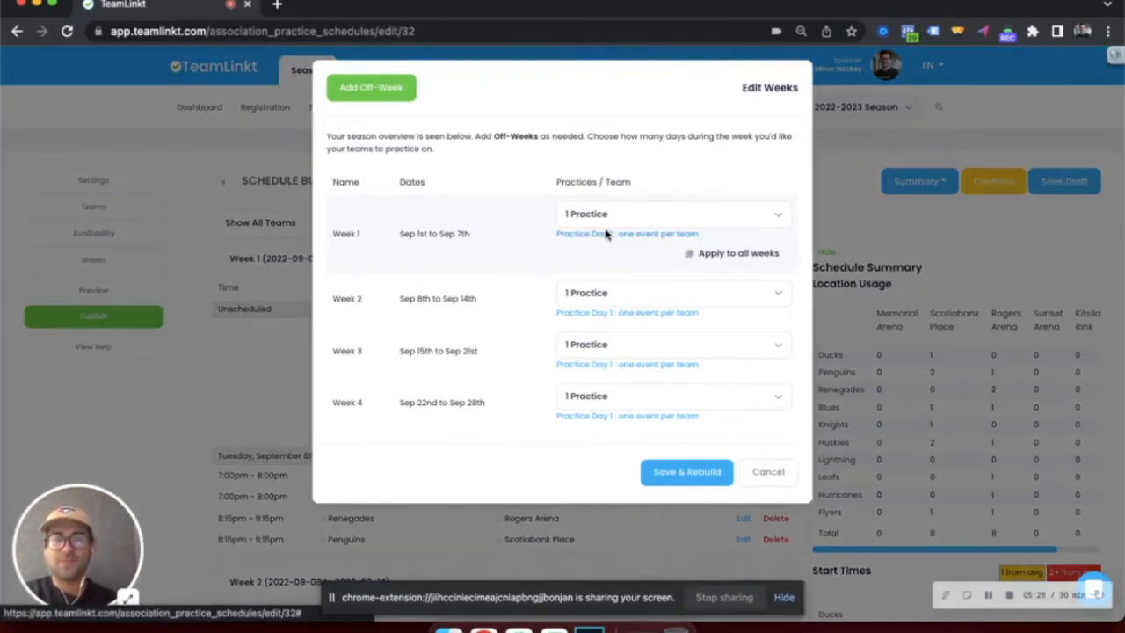
pyautogui.click(610, 234)
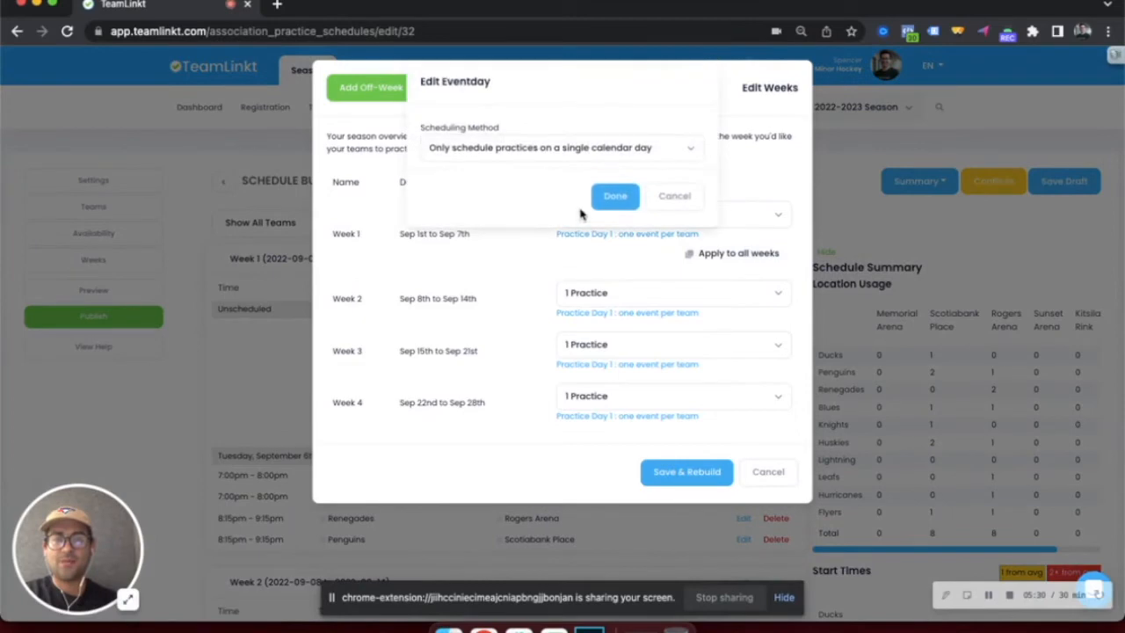
pyautogui.click(523, 151)
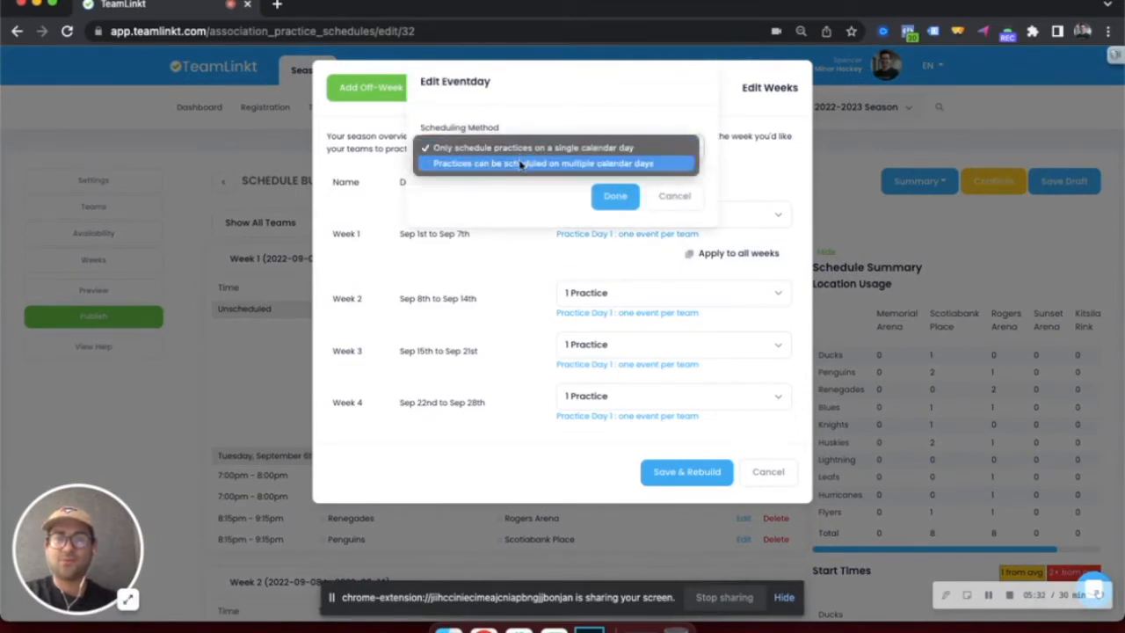
pyautogui.click(521, 164)
pyautogui.click(607, 199)
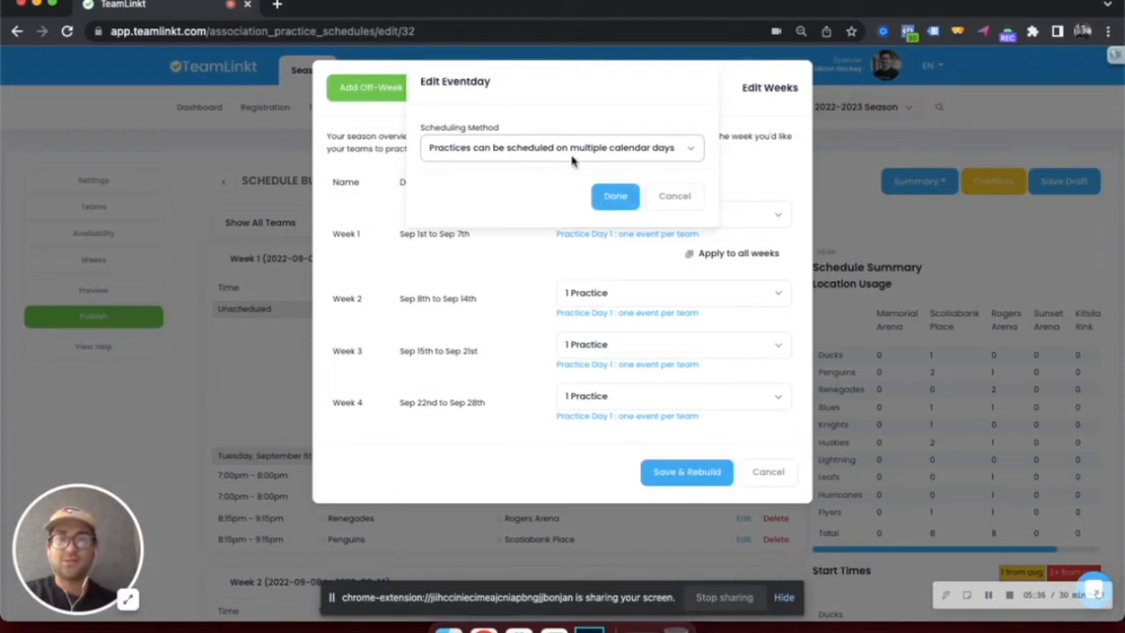
pyautogui.click(606, 196)
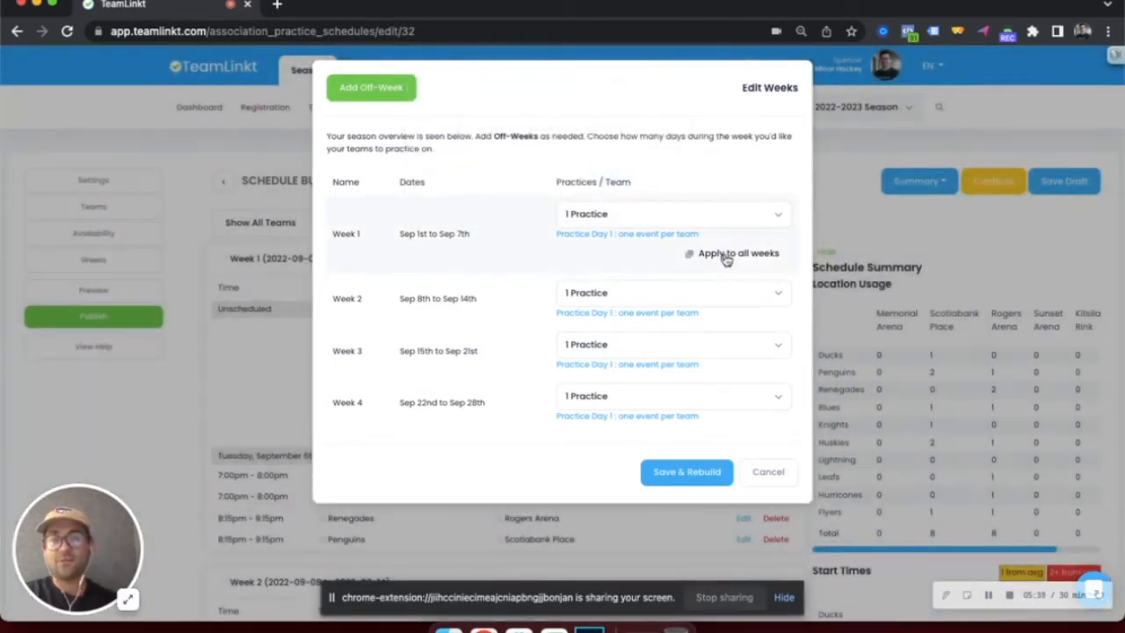
# Step: Save the week settings with a schedule rebuild, and review the practices placed in Week 1
pyautogui.click(690, 473)
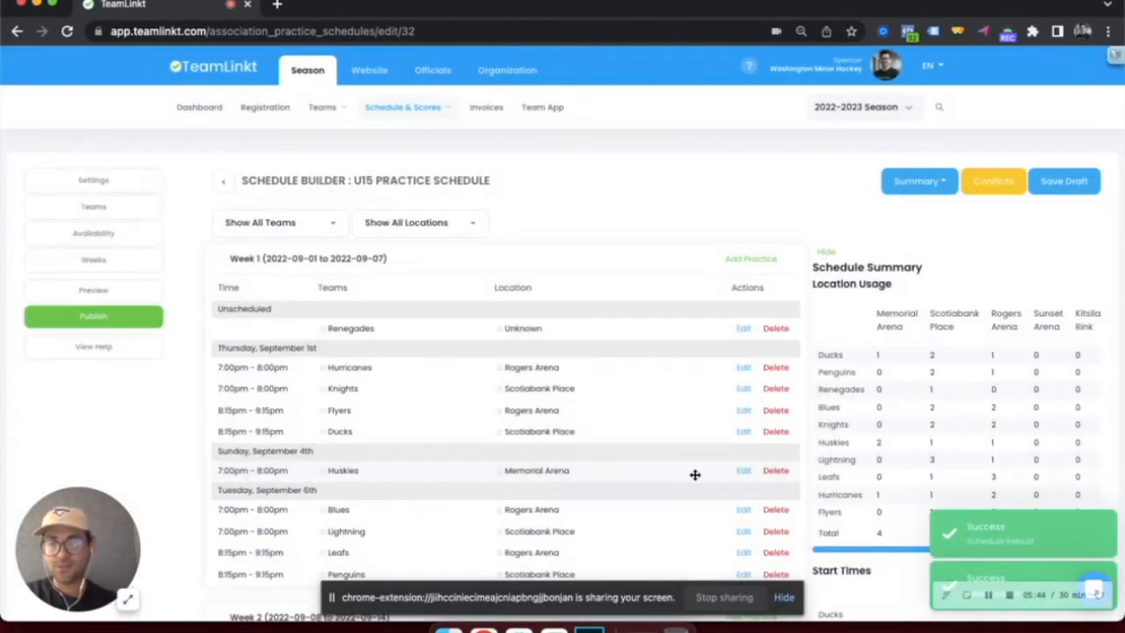
pyautogui.scroll(-2, 694, 475)
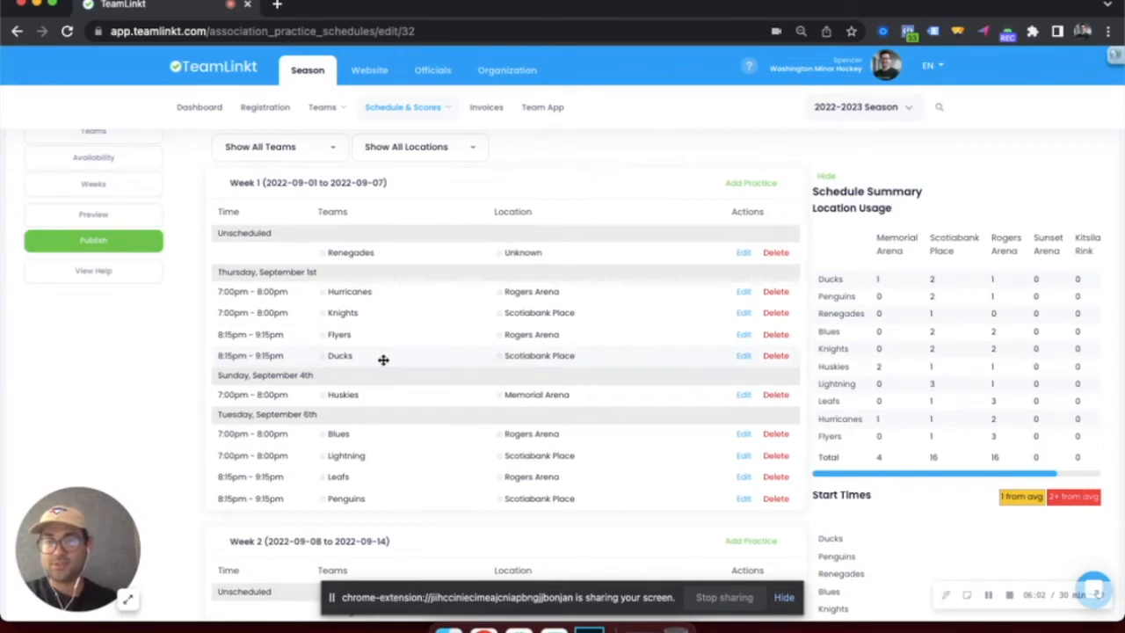
pyautogui.scroll(1, 350, 307)
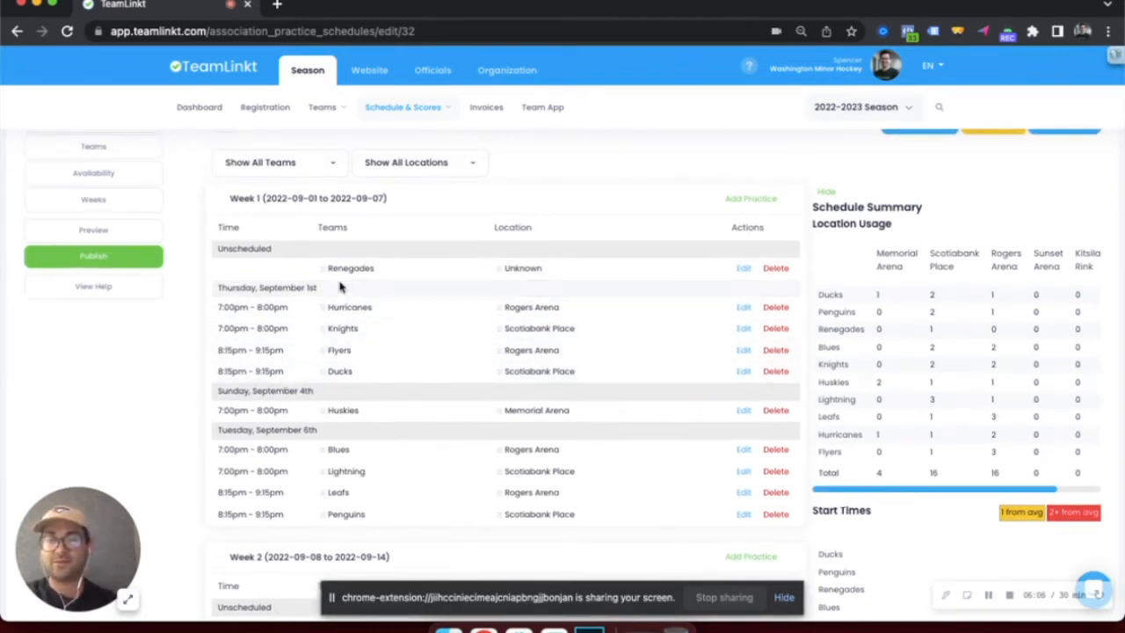
# Step: Set the end of Memorial Arena's Sunday availability to 9:15 PM, and save it with a schedule rebuild
pyautogui.click(94, 173)
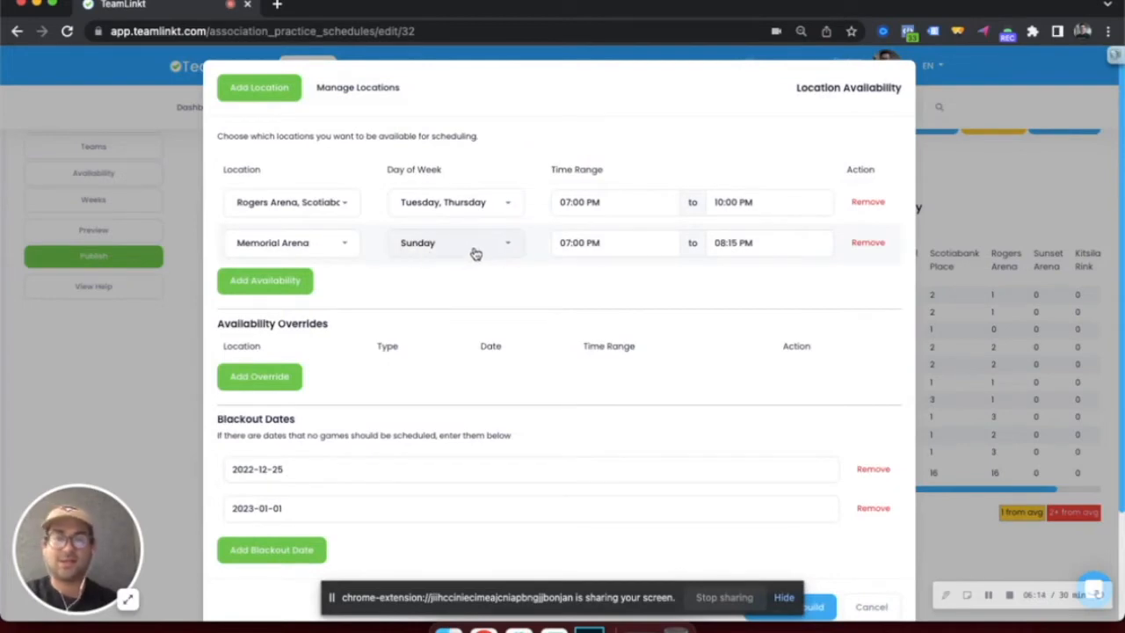
pyautogui.click(761, 249)
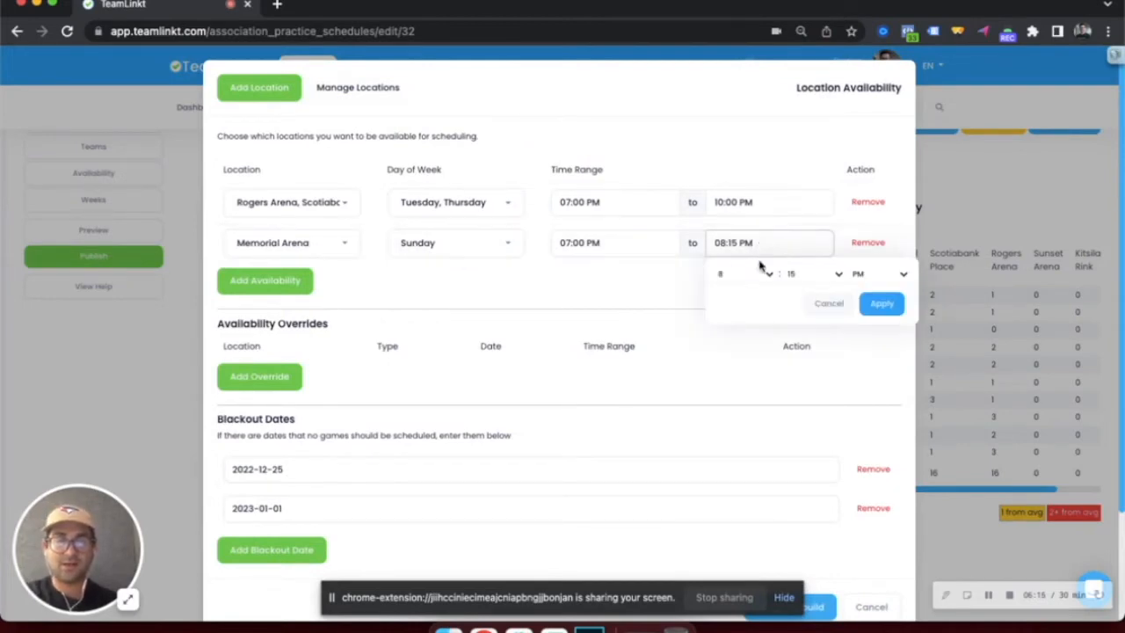
pyautogui.click(761, 273)
pyautogui.click(748, 288)
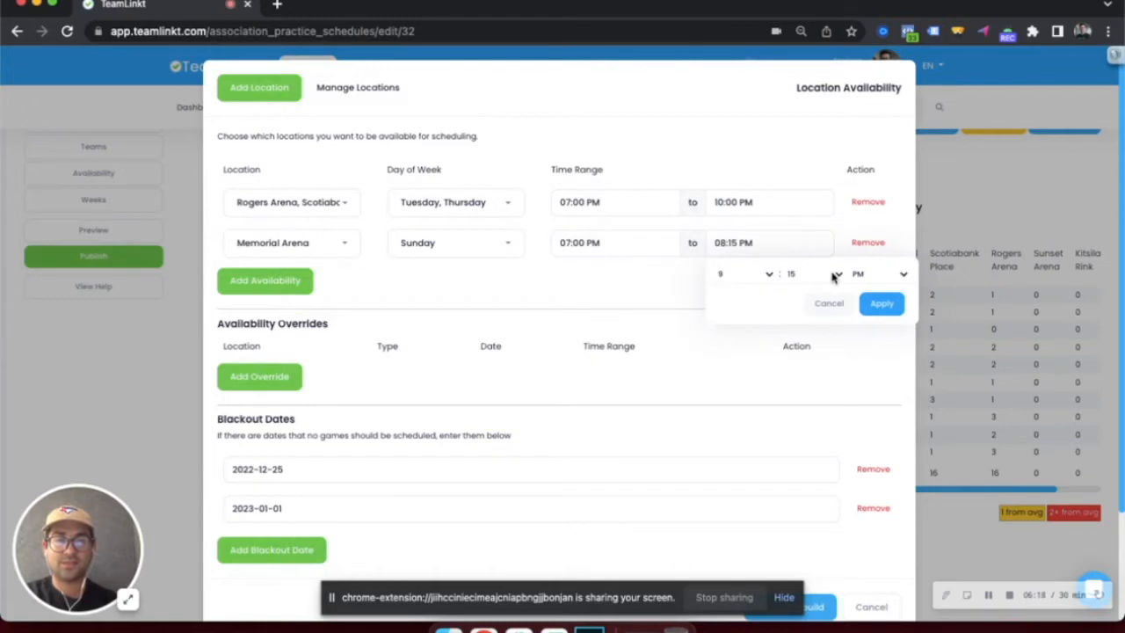
pyautogui.click(874, 304)
pyautogui.scroll(-3, 519, 334)
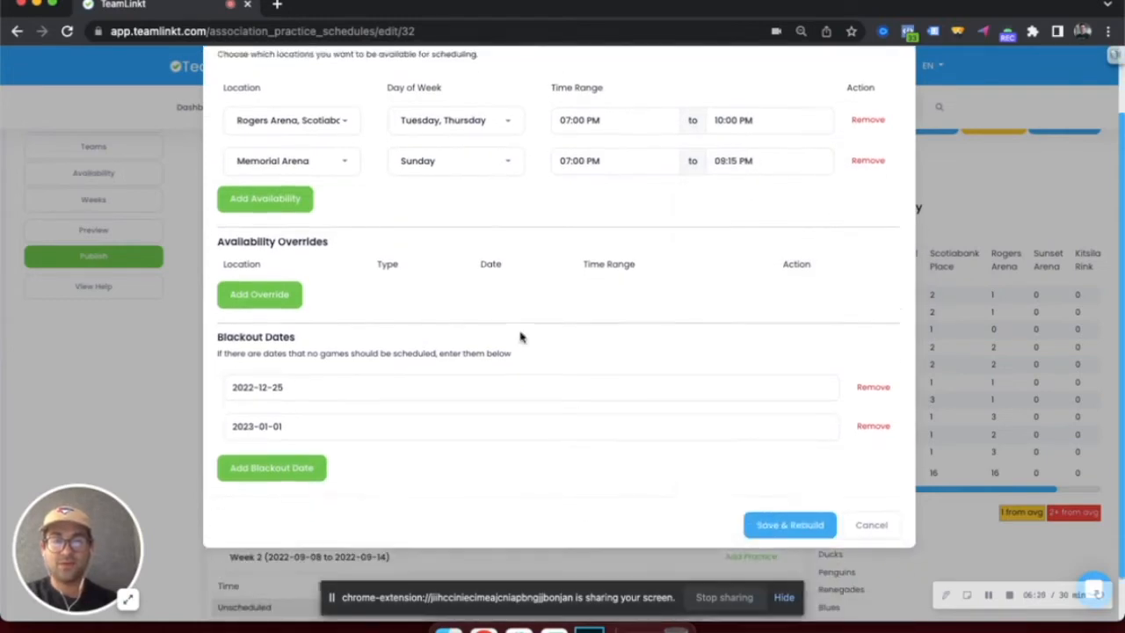
pyautogui.click(774, 479)
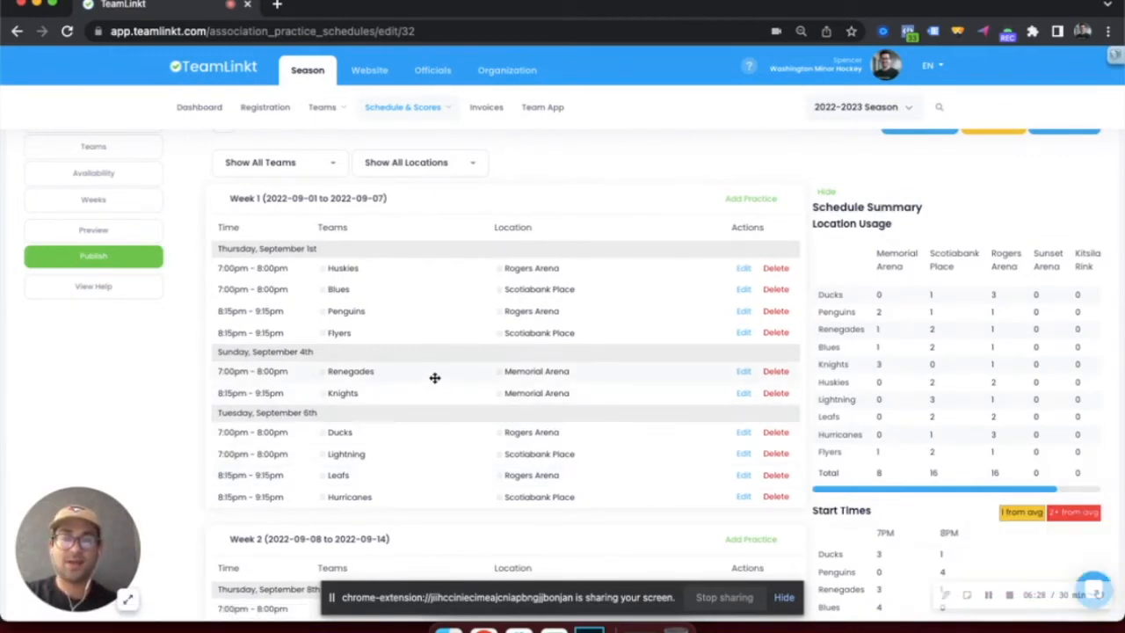
# Step: Review the rebuilt practices of Weeks 1 to 3 and the teams' location usage
pyautogui.scroll(-5, 434, 378)
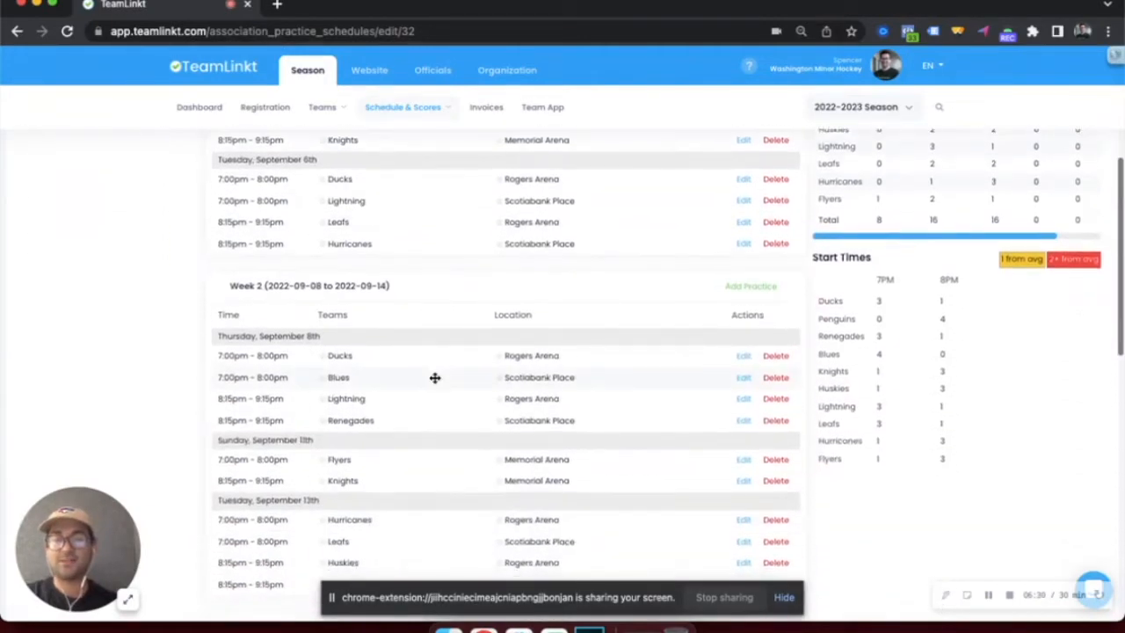
pyautogui.scroll(-1, 434, 378)
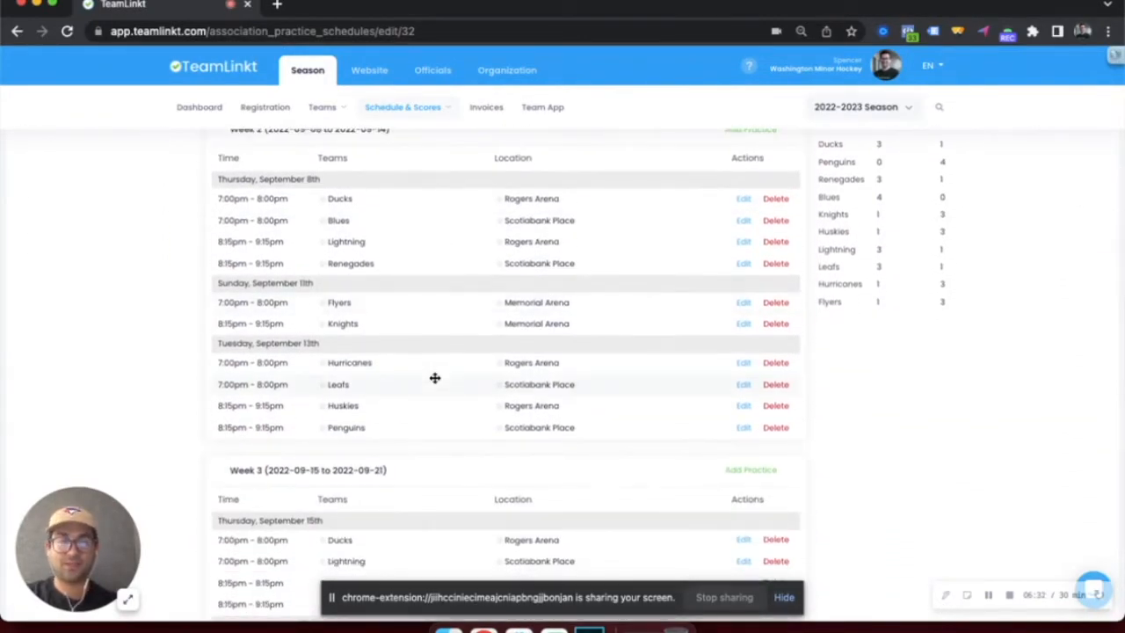
pyautogui.scroll(-1, 434, 378)
pyautogui.scroll(-2, 434, 378)
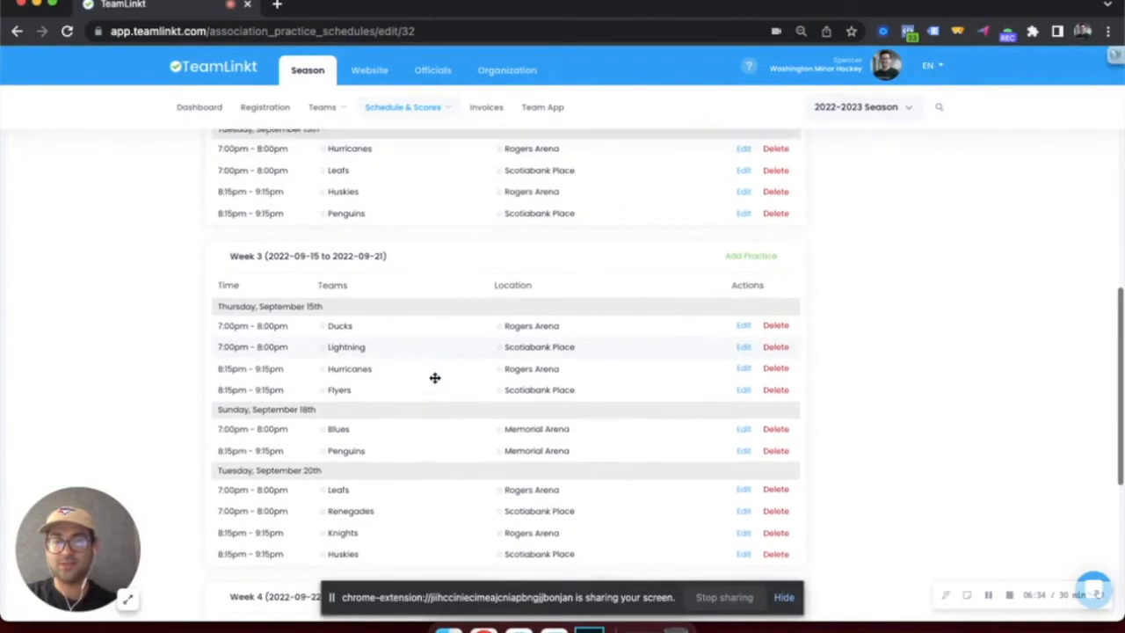
pyautogui.scroll(2, 436, 383)
pyautogui.scroll(5, 435, 378)
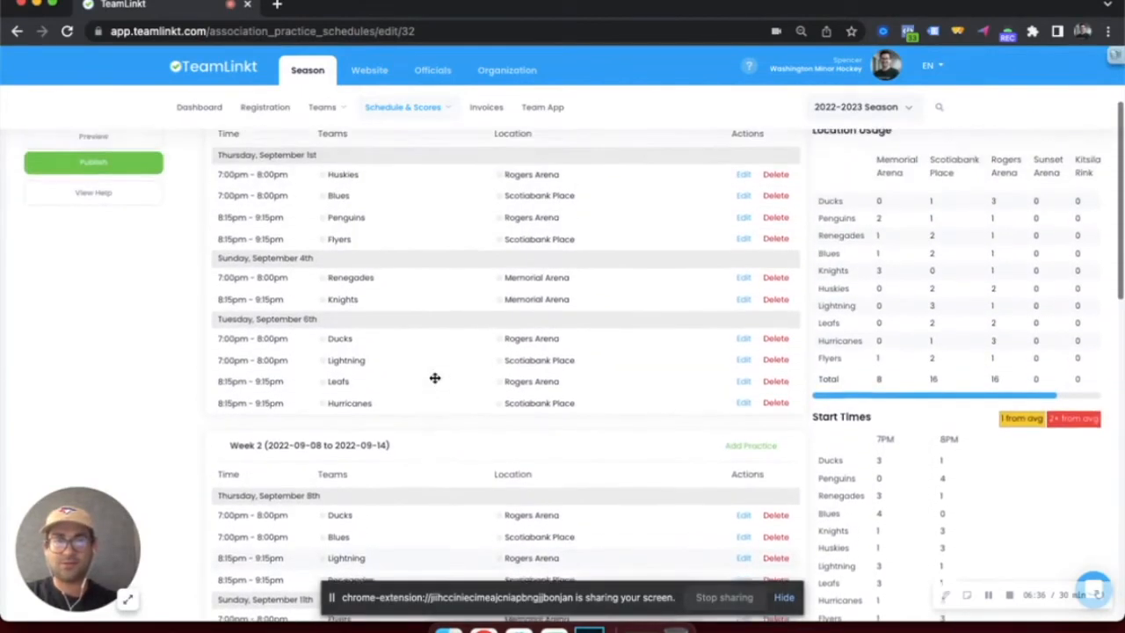
pyautogui.scroll(2, 434, 378)
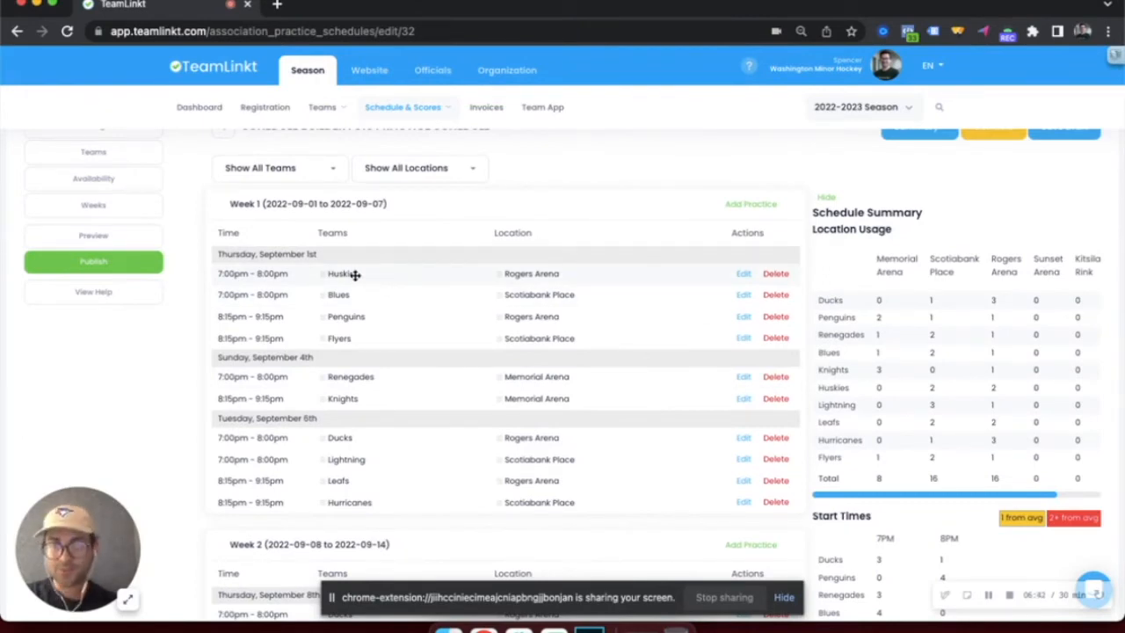
# Step: Swap the Huskies and Flyers between their Thursday, September 1st practice slots in Week 1
pyautogui.moveTo(354, 275); pyautogui.dragTo(350, 340)
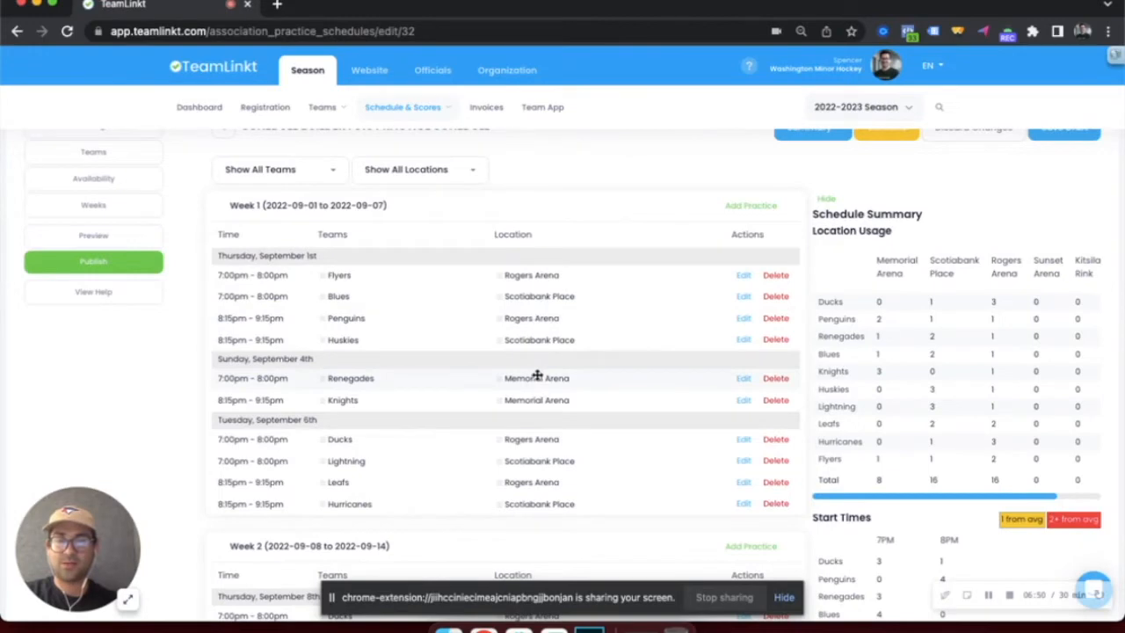
pyautogui.moveTo(527, 338)
pyautogui.mouseDown()
pyautogui.moveTo(531, 319)
pyautogui.moveTo(537, 342)
pyautogui.mouseUp()
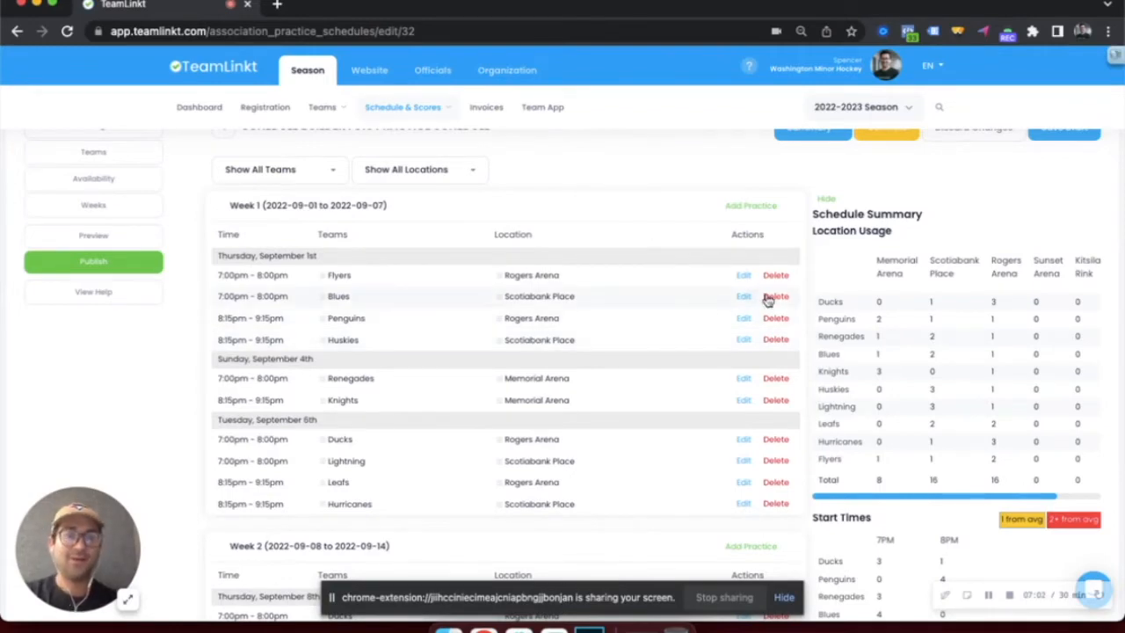
pyautogui.scroll(1, 903, 297)
pyautogui.scroll(-1, 902, 290)
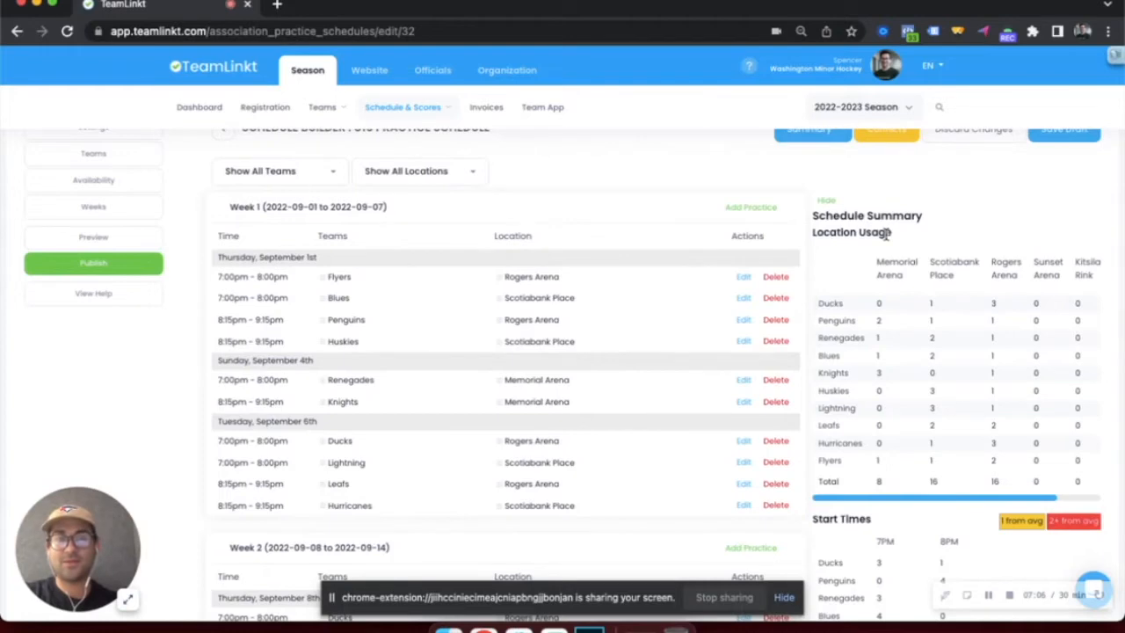
# Step: Swap the Knights' Sunday, September 4th practice with the Lightning's Tuesday, September 6th practice in Week 1
pyautogui.scroll(-1, 885, 215)
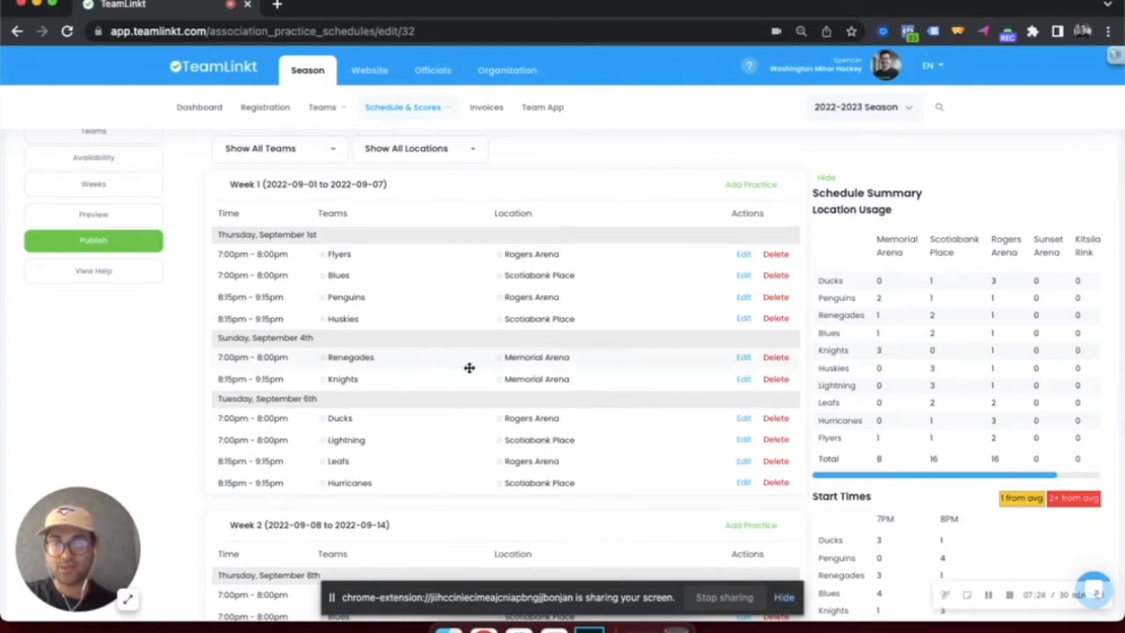
pyautogui.scroll(-1, 412, 382)
pyautogui.moveTo(345, 354); pyautogui.dragTo(349, 416)
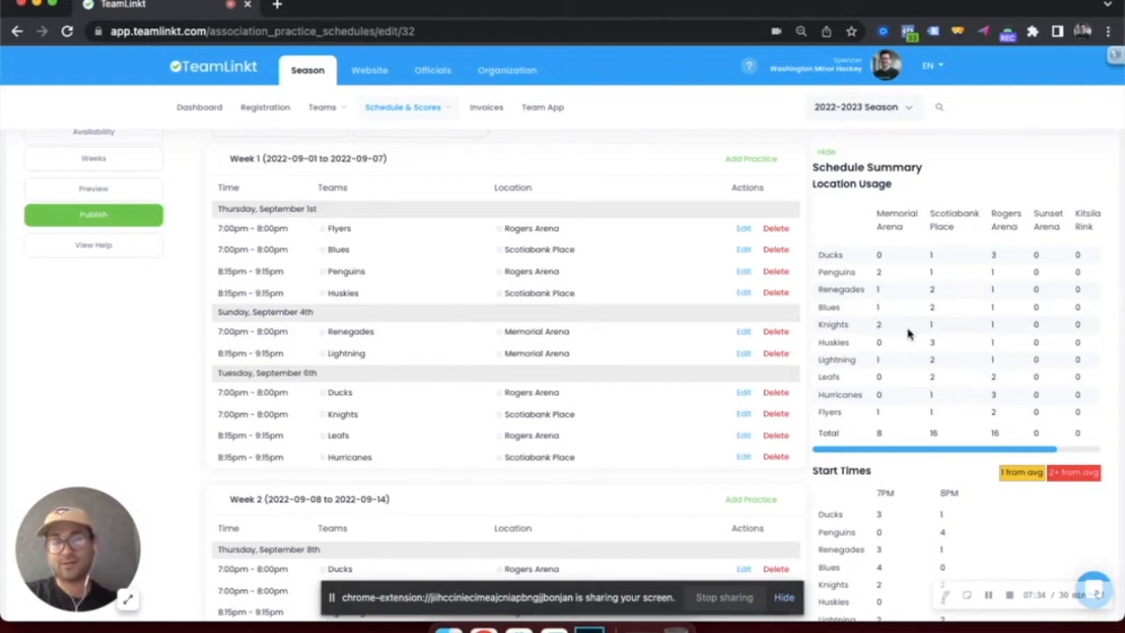
# Step: Examine the location usage and start time summaries, and view the edit options of the Blues' September 1st practice without changing them
pyautogui.scroll(-5, 909, 334)
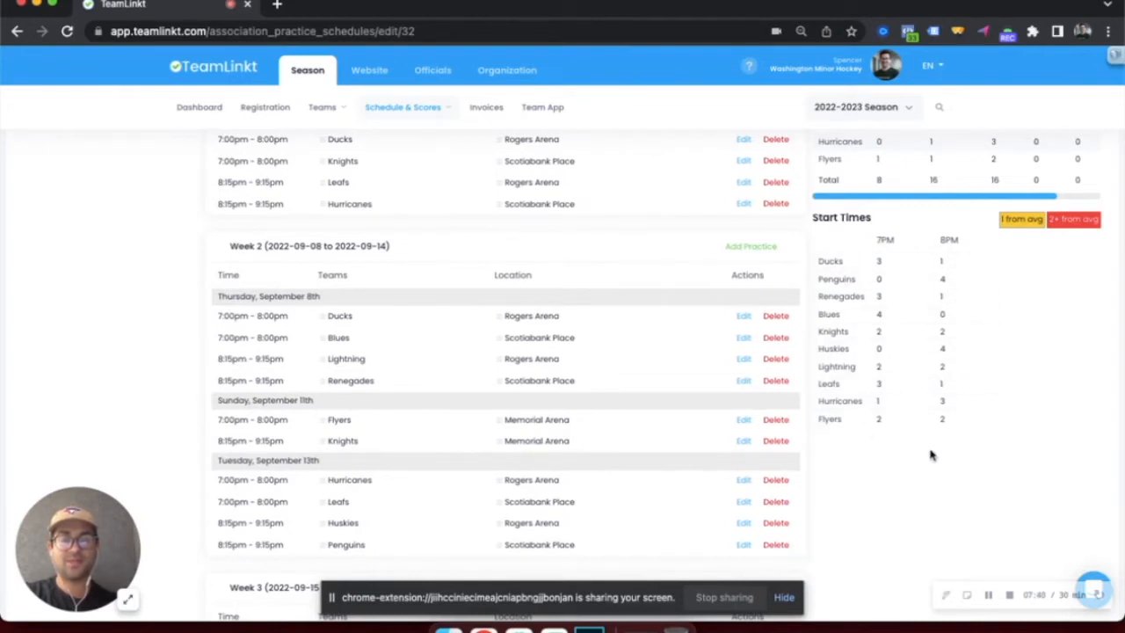
pyautogui.scroll(-1, 938, 450)
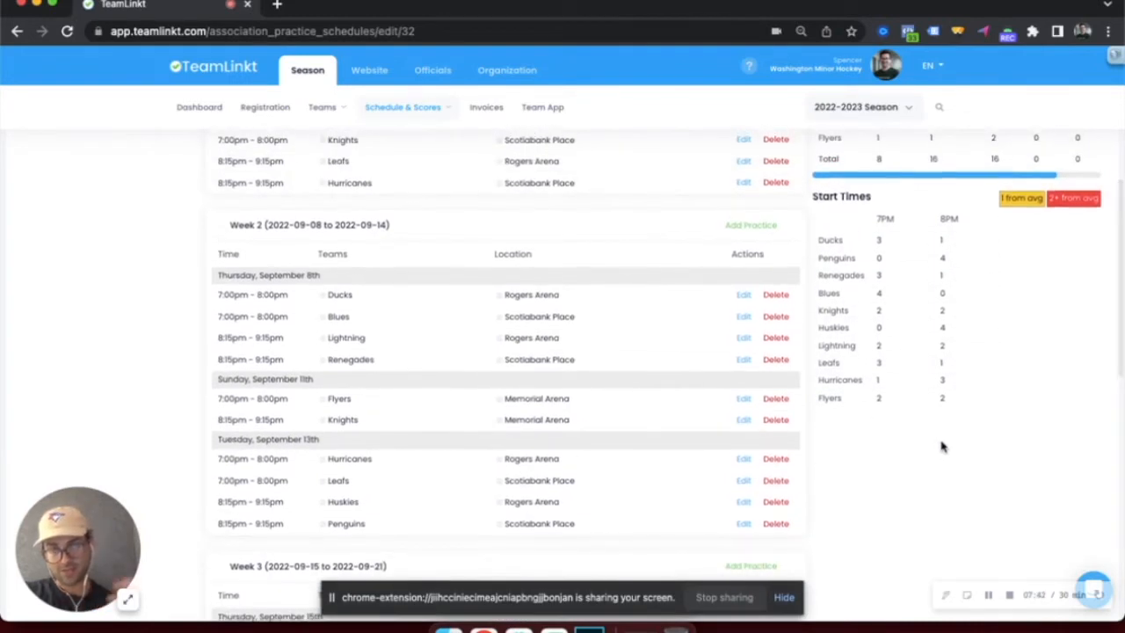
pyautogui.scroll(5, 941, 447)
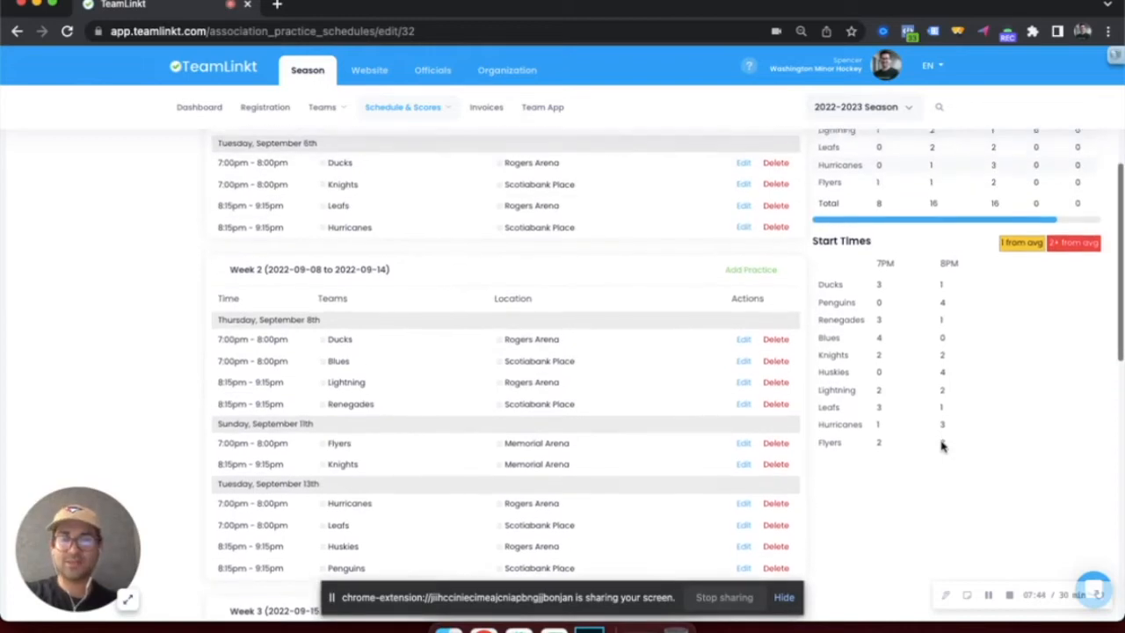
pyautogui.scroll(1, 778, 371)
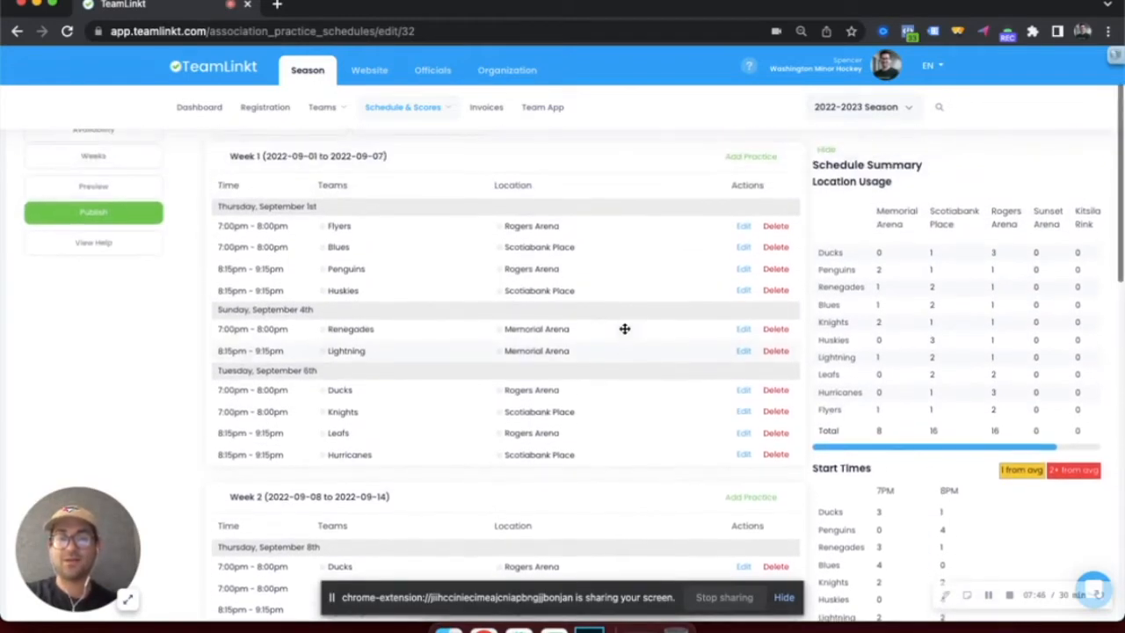
pyautogui.click(744, 250)
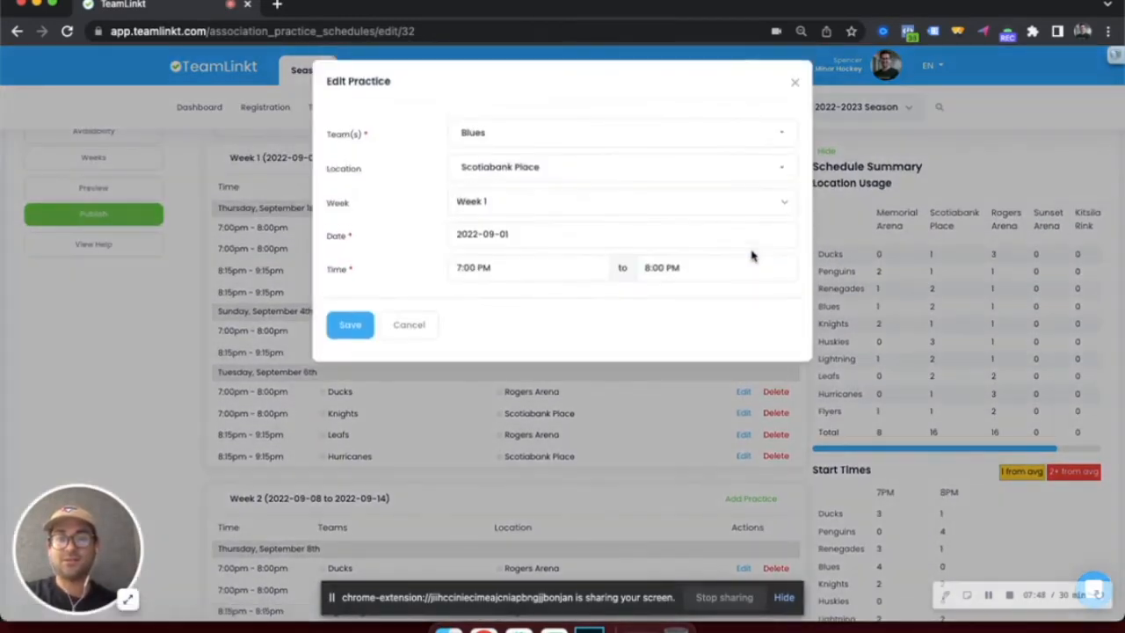
pyautogui.click(409, 324)
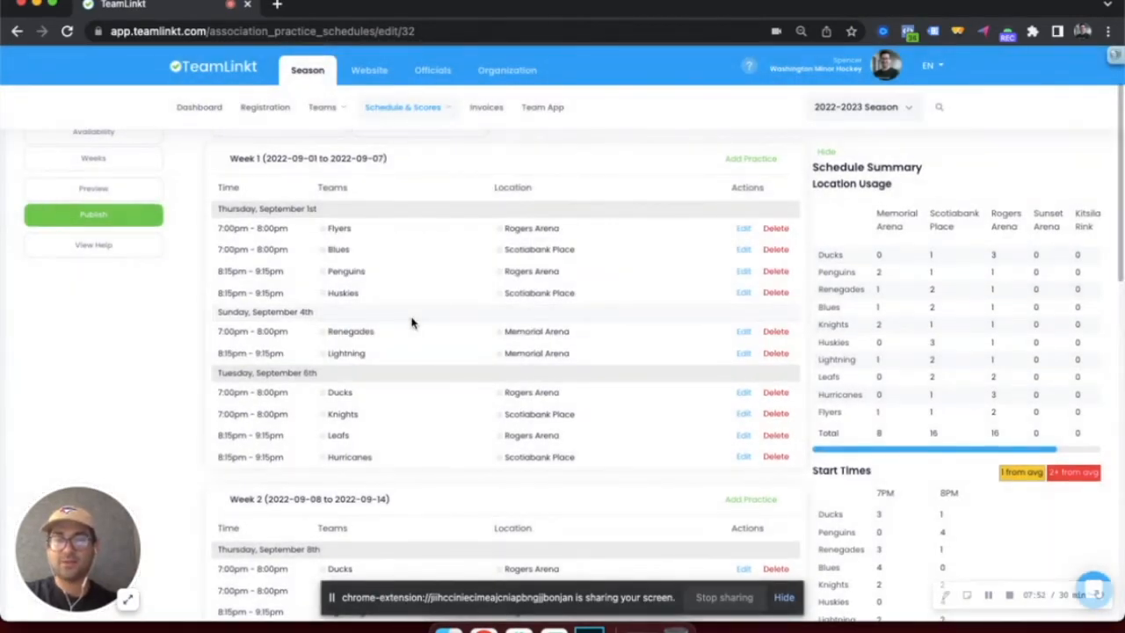
pyautogui.scroll(3, 415, 290)
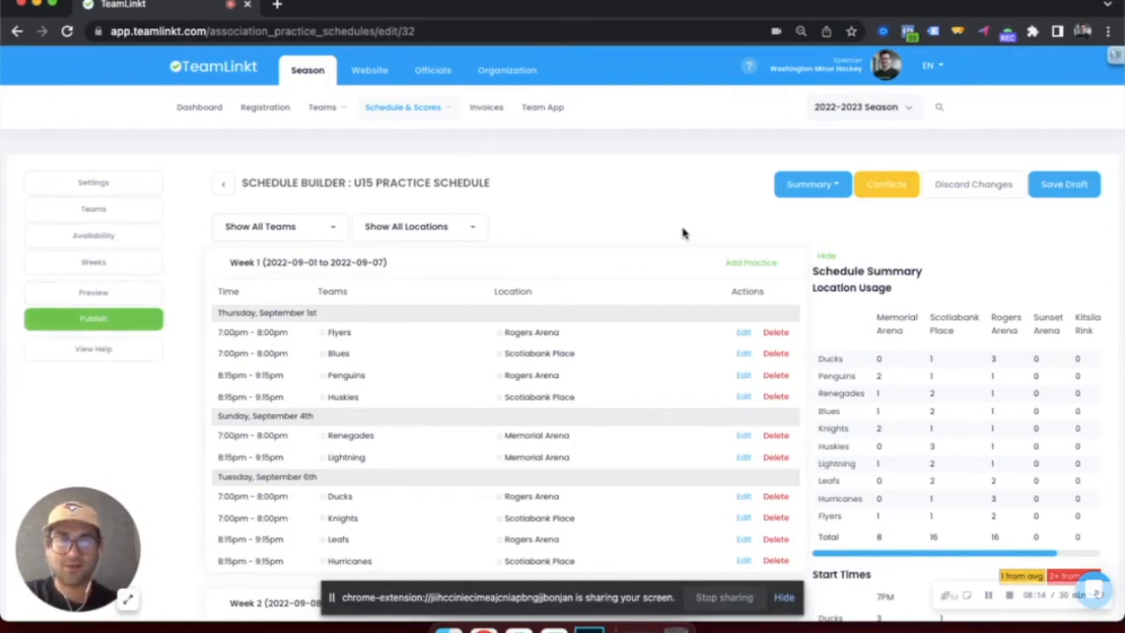
# Step: Add a Week 1 practice for the Hurricanes at Trout Lake Rink on 2022-09-14 and save it
pyautogui.scroll(-1, 737, 268)
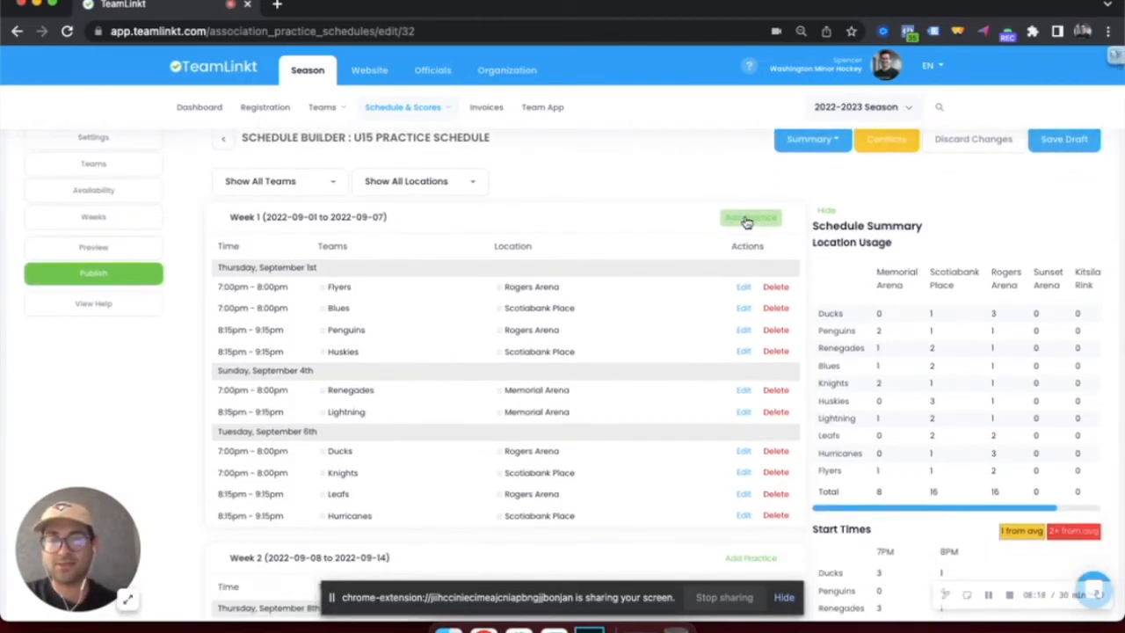
pyautogui.click(746, 221)
pyautogui.click(562, 133)
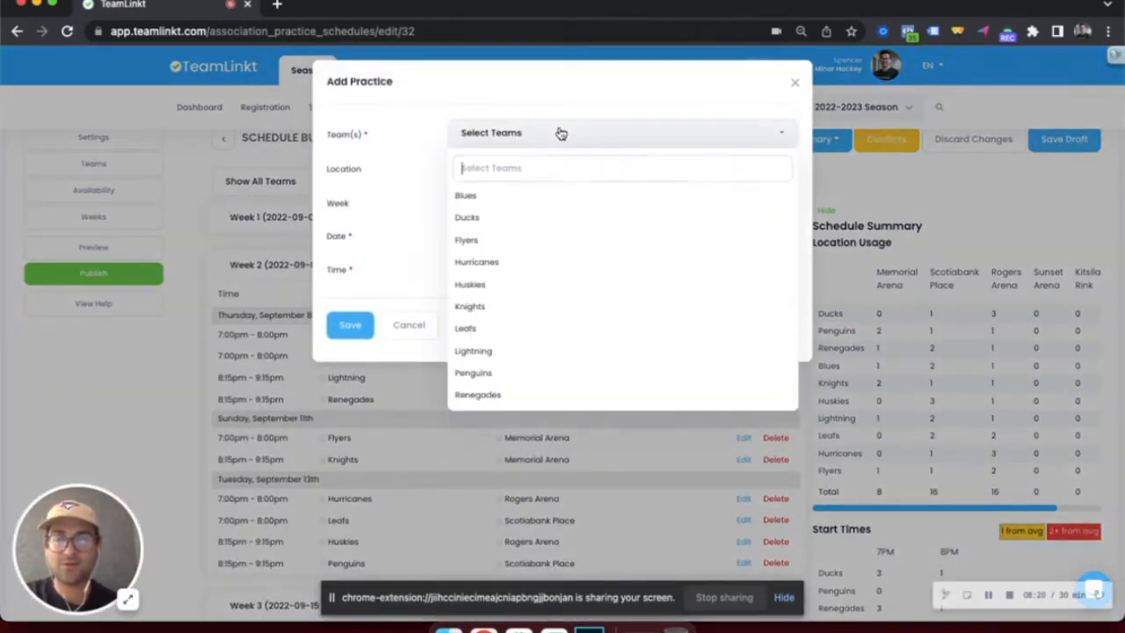
pyautogui.click(506, 260)
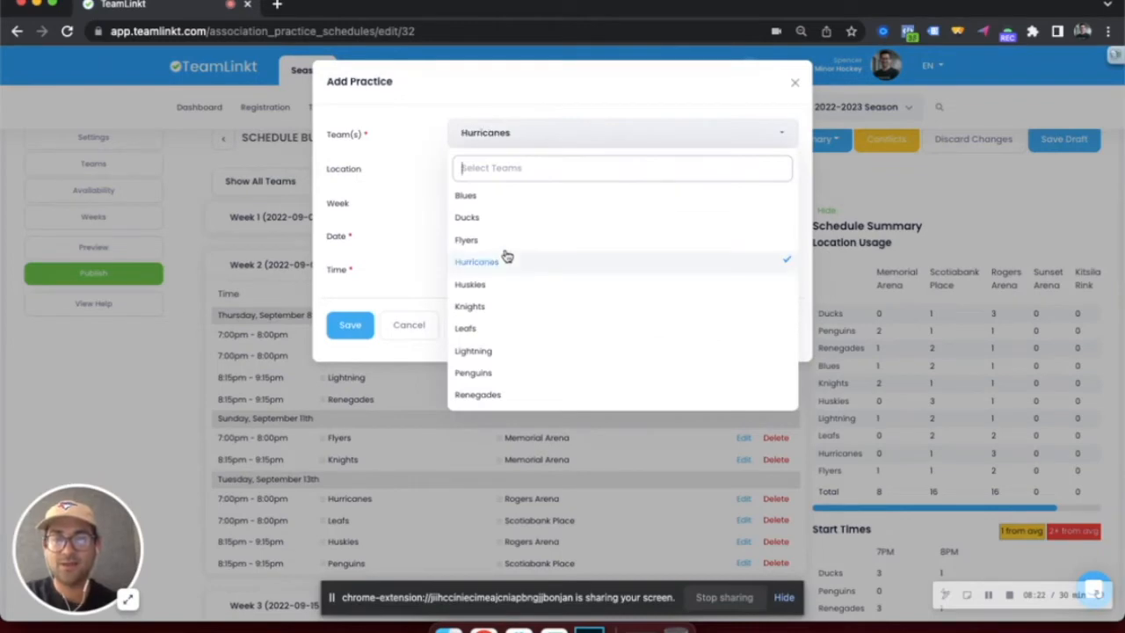
pyautogui.click(422, 158)
pyautogui.click(519, 177)
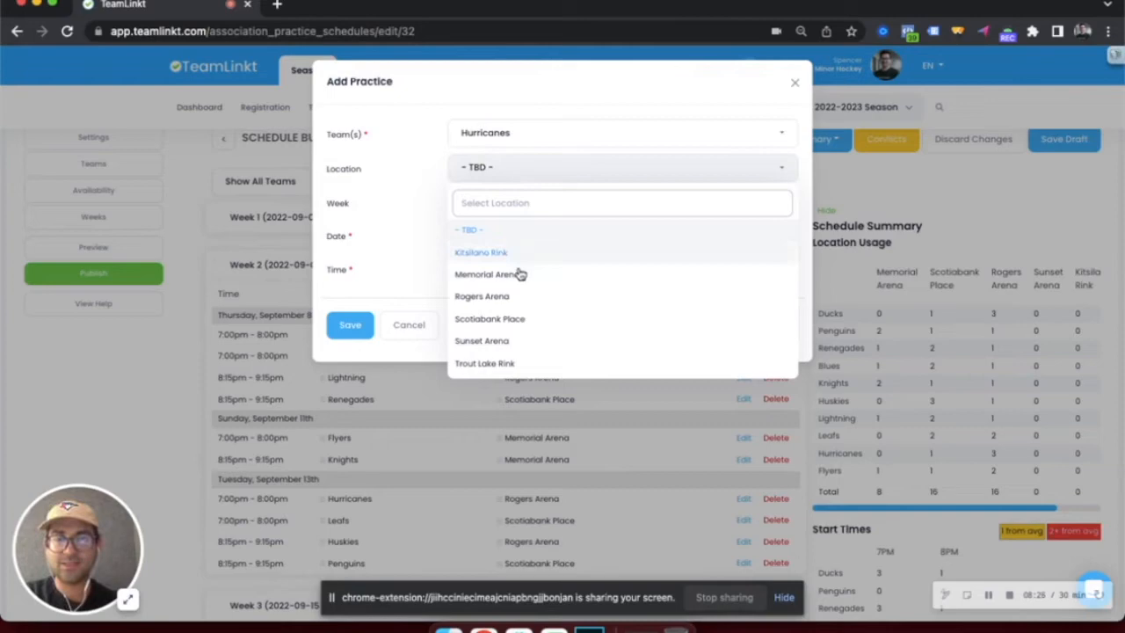
pyautogui.click(497, 364)
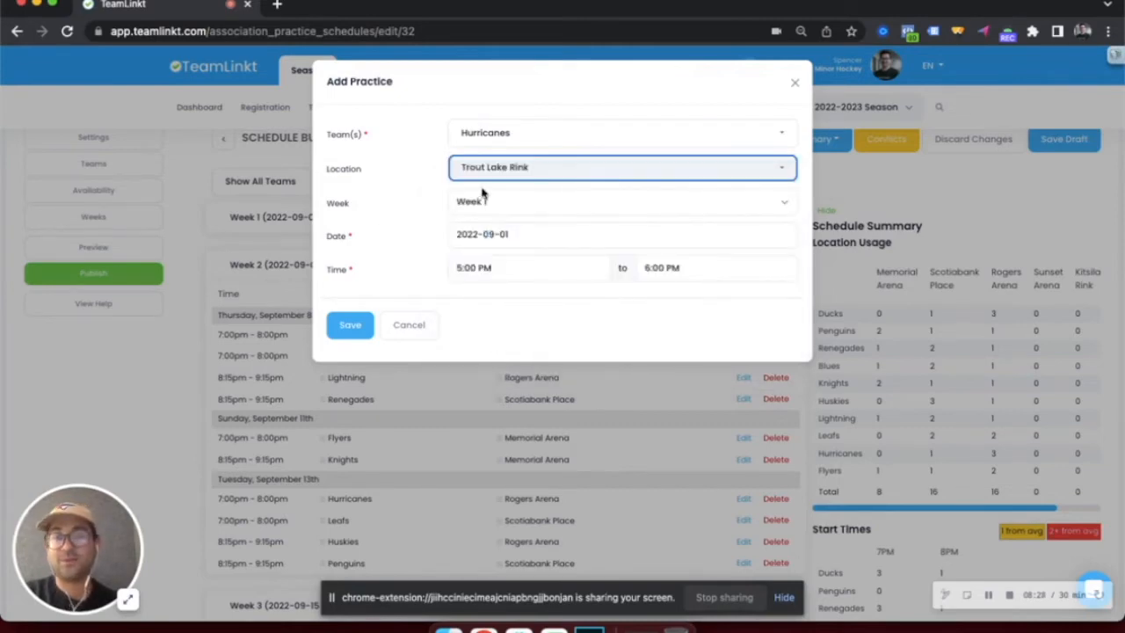
pyautogui.click(499, 236)
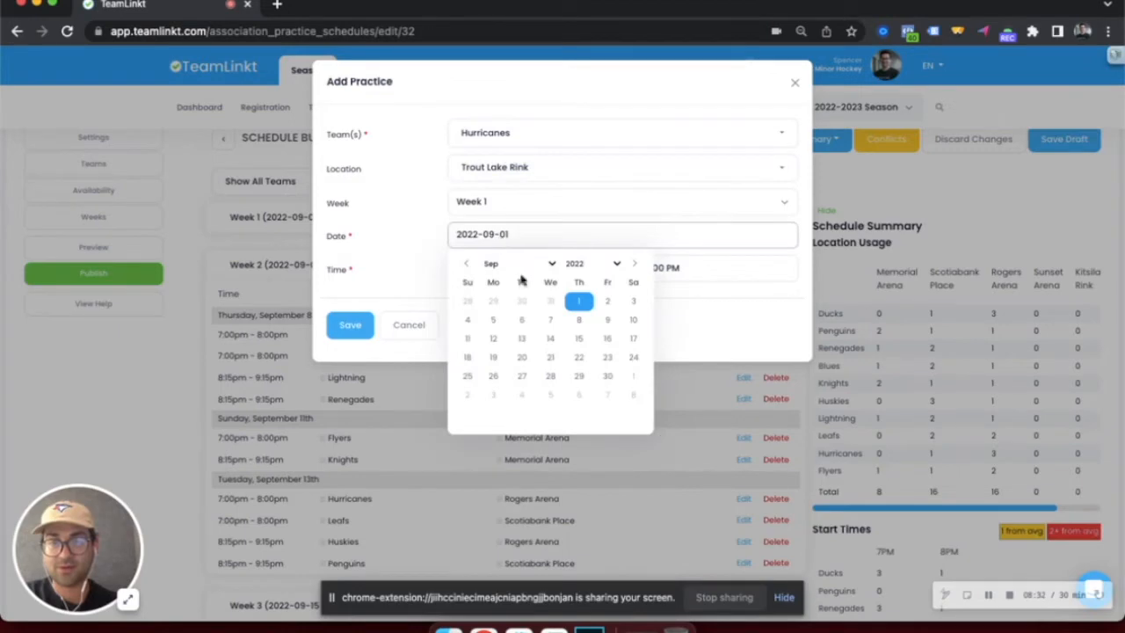
pyautogui.click(549, 341)
pyautogui.click(338, 326)
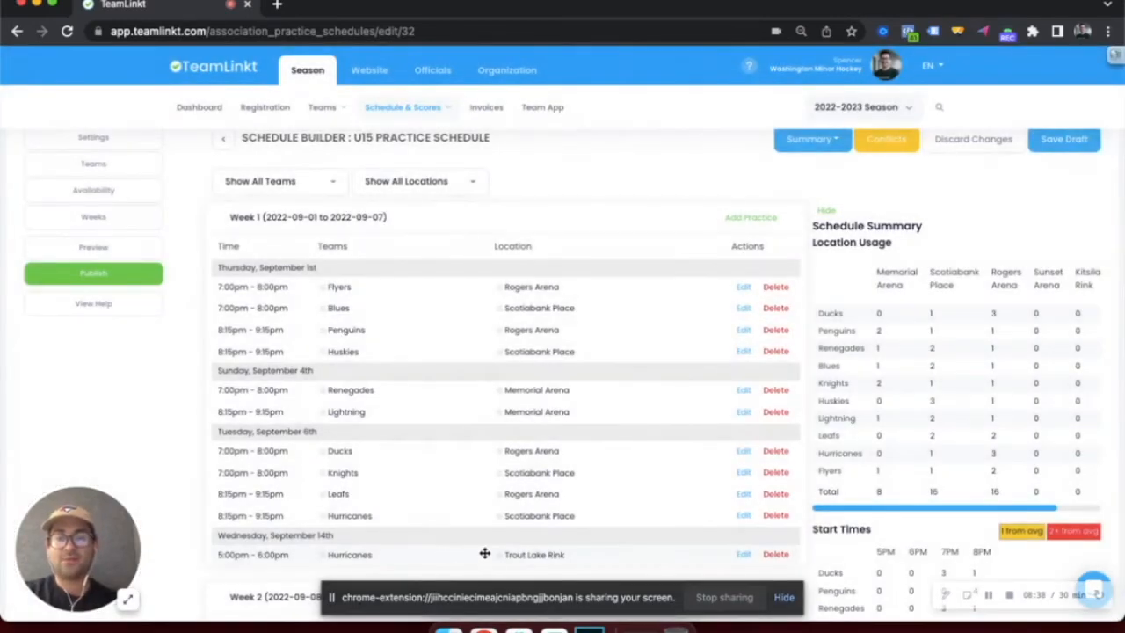
# Step: Review the location usage summary and save the U15 practice schedule as a draft
pyautogui.scroll(-1, 534, 551)
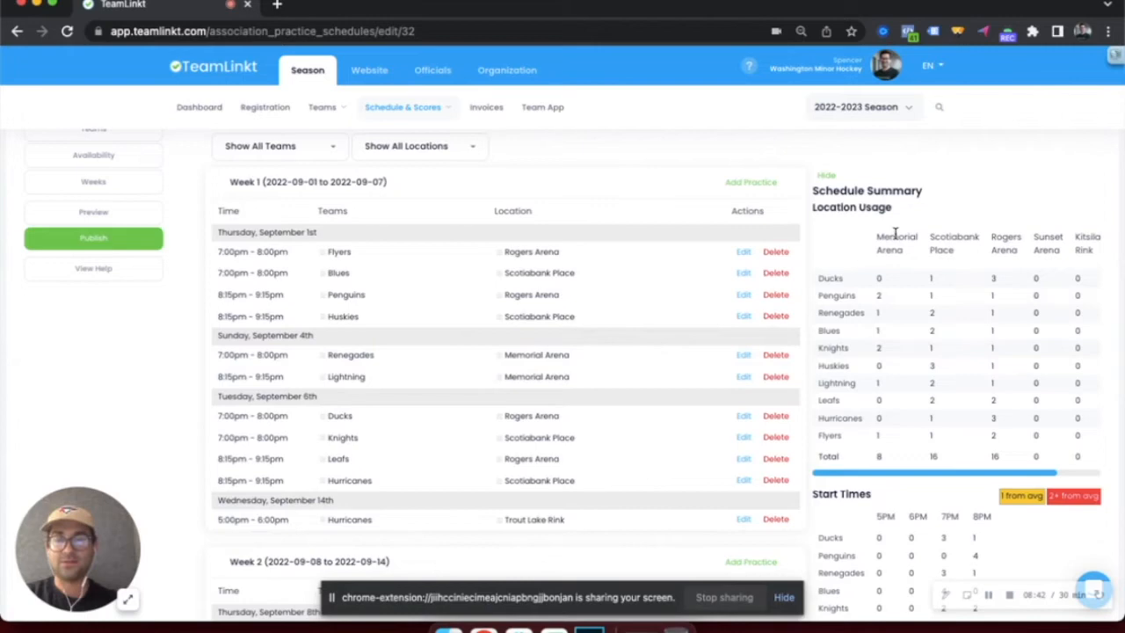
pyautogui.scroll(2, 583, 312)
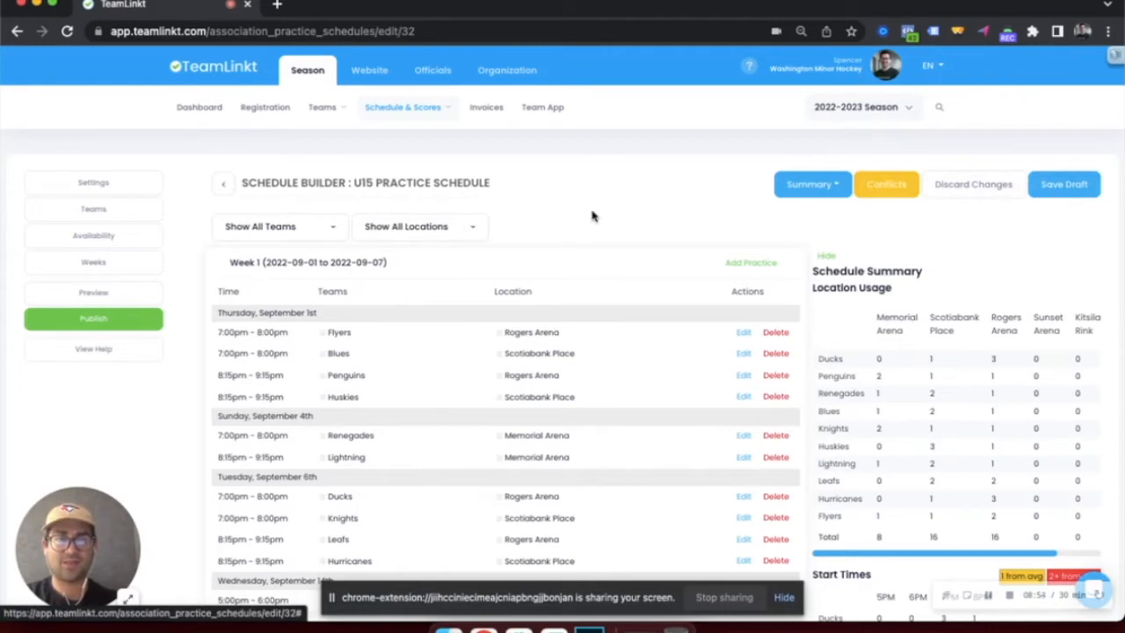
pyautogui.scroll(-1, 615, 216)
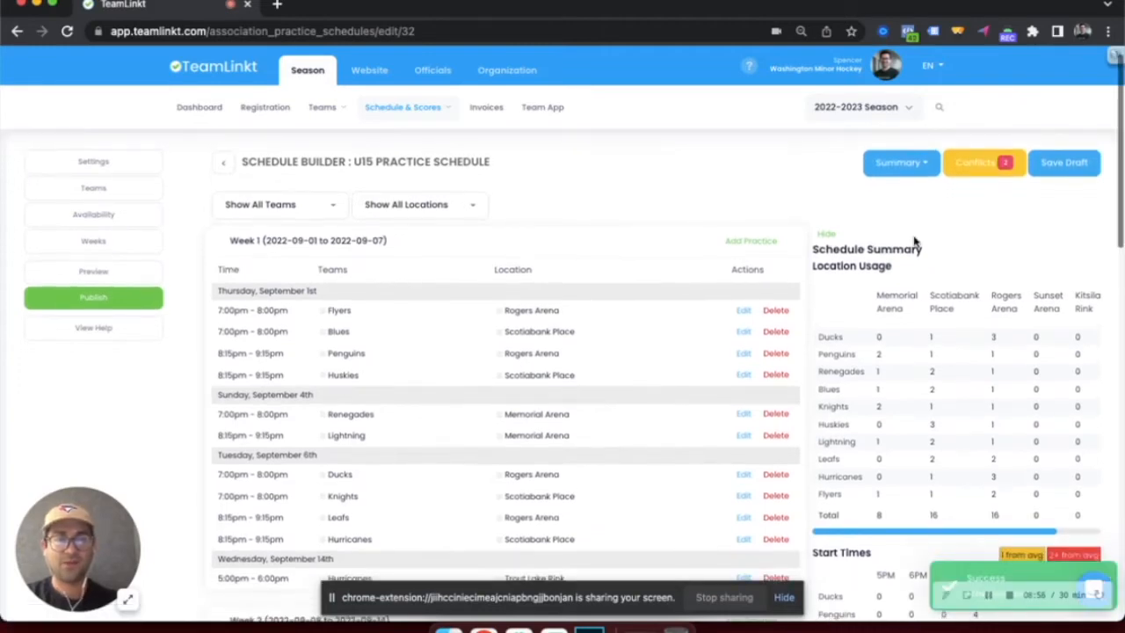
# Step: Check the schedule's conflicts with other schedules and existing events, and try to publish the schedule
pyautogui.click(978, 164)
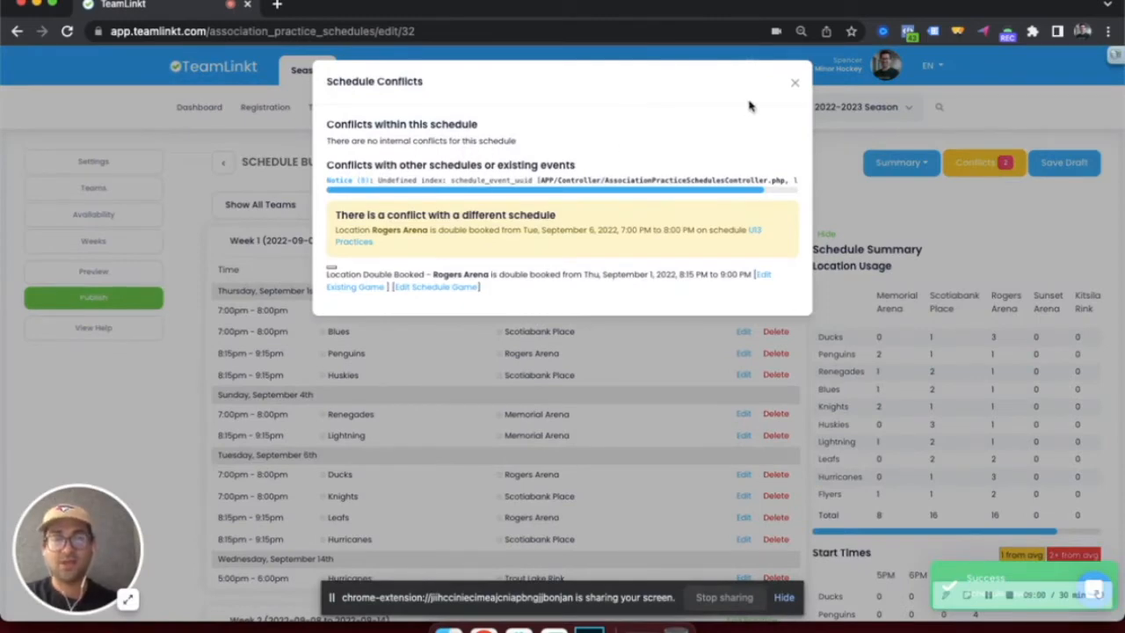
pyautogui.click(794, 82)
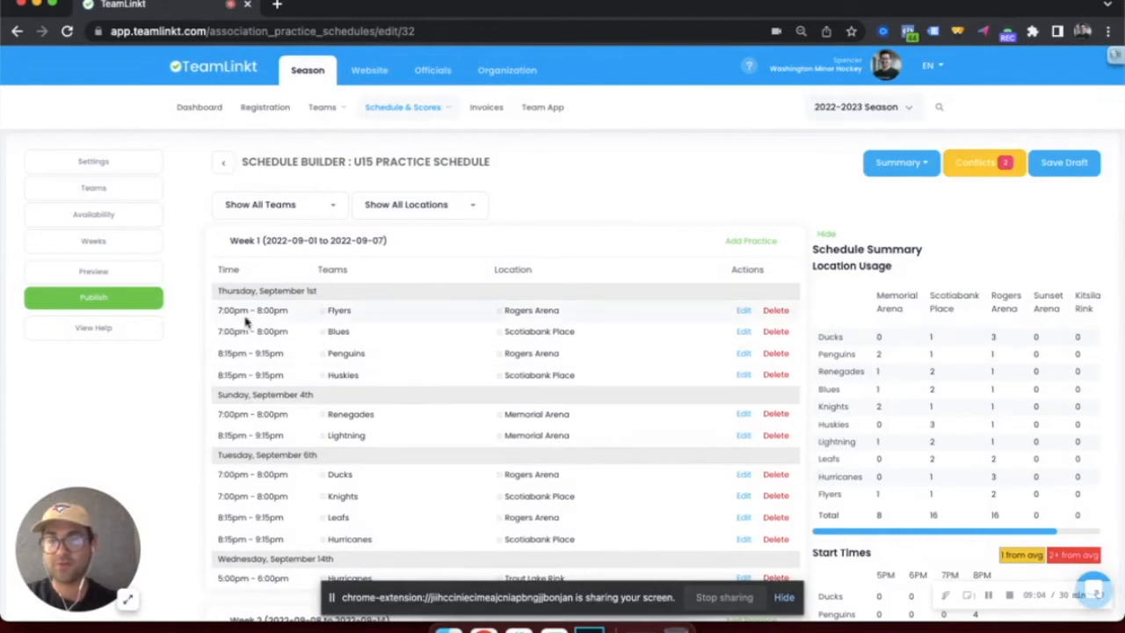
pyautogui.click(75, 302)
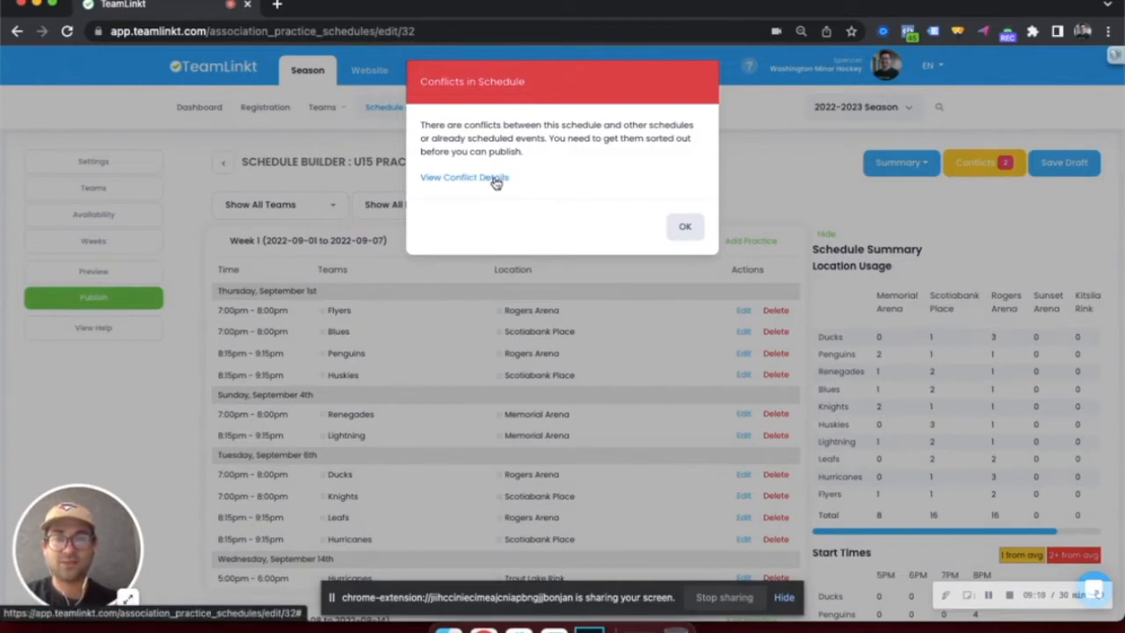
# Step: Dismiss the conflict warning and publish the U15 practice schedule, letting coaches/managers self-claim their teams from the schedule page
pyautogui.click(683, 225)
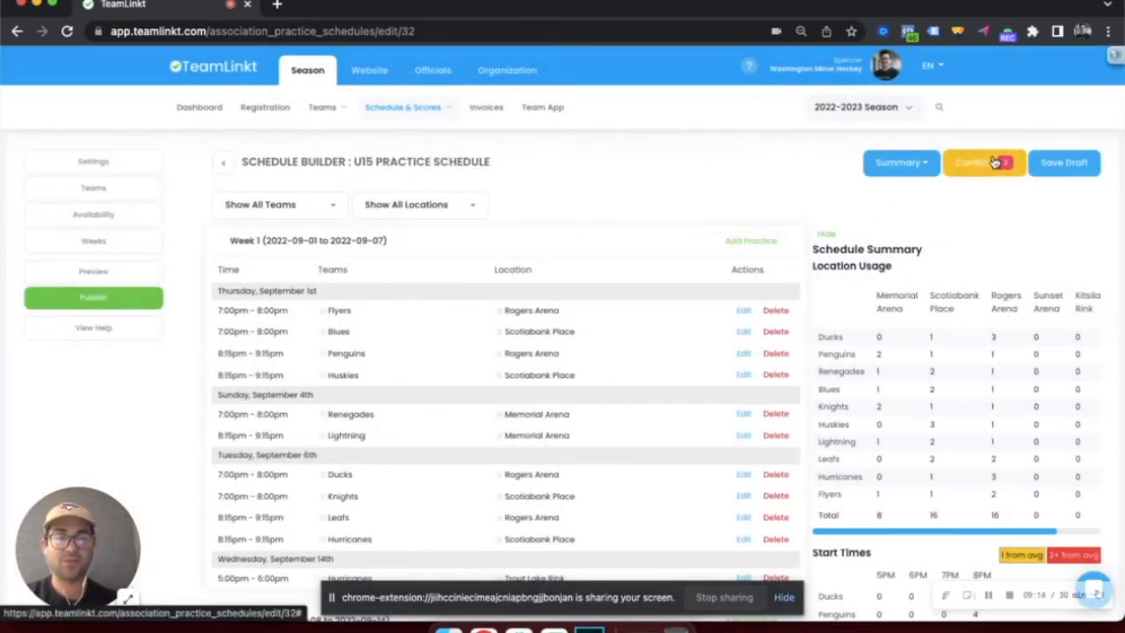
pyautogui.click(988, 598)
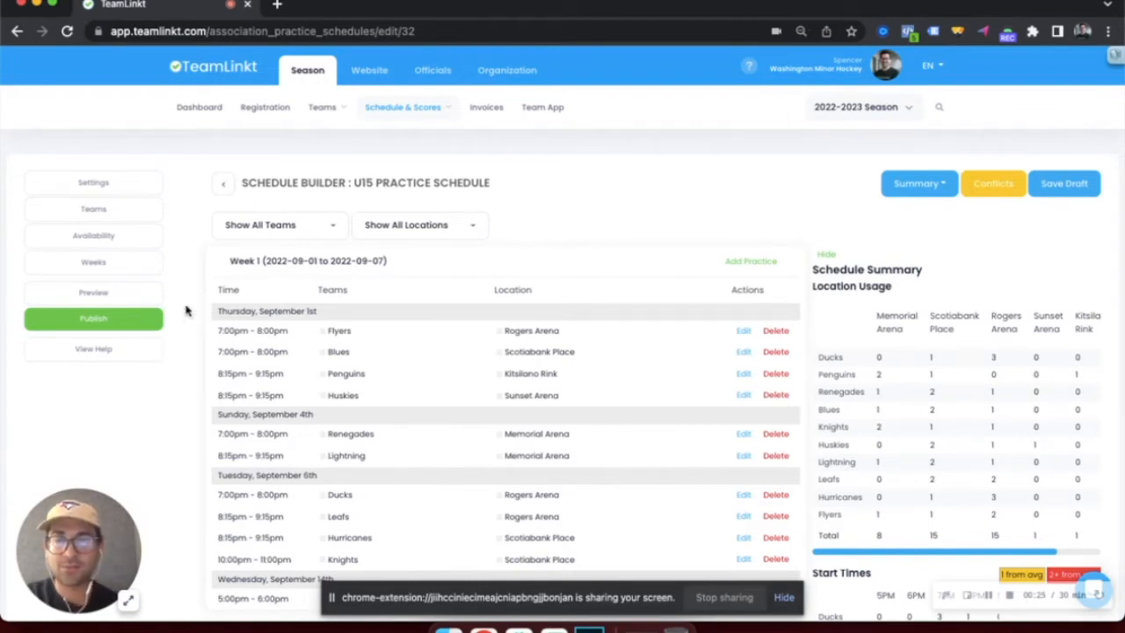
pyautogui.click(97, 320)
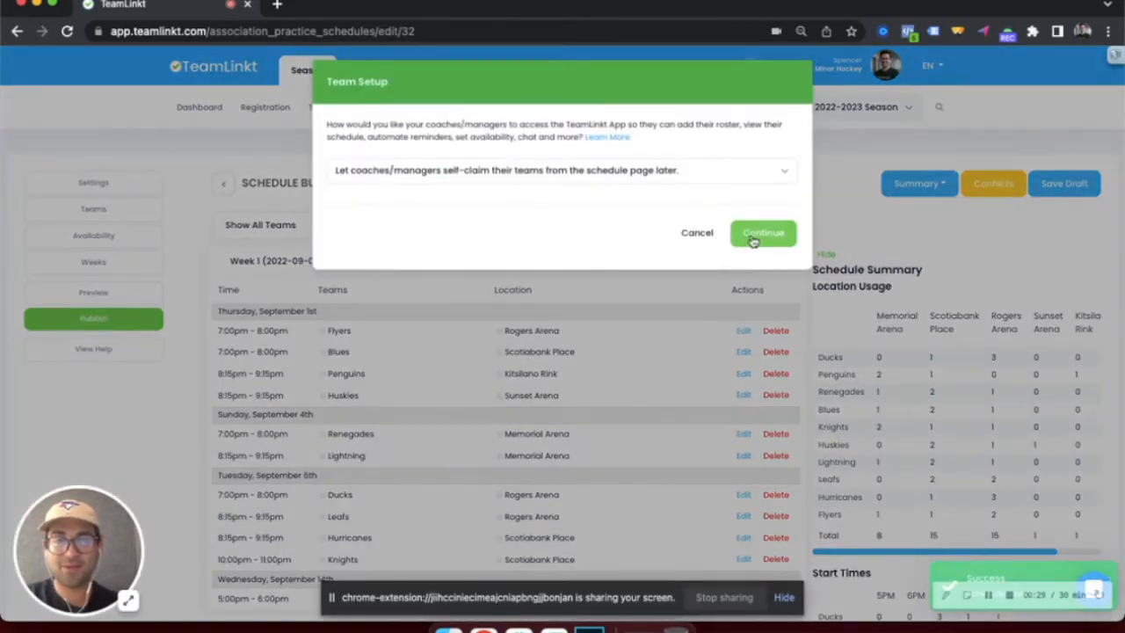
pyautogui.click(757, 234)
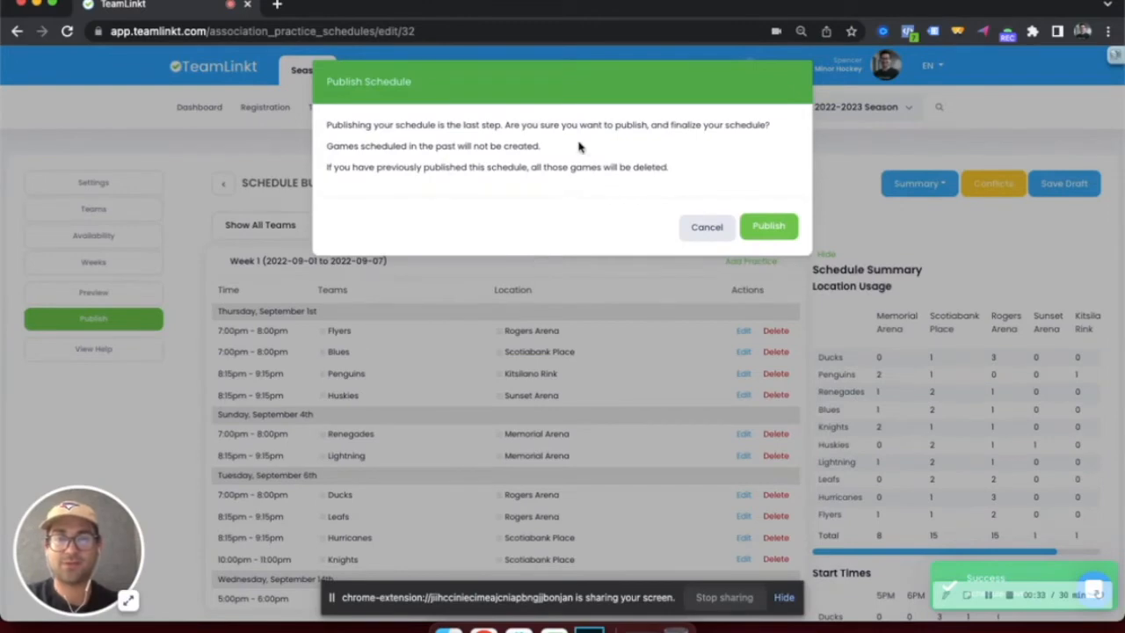
pyautogui.click(767, 232)
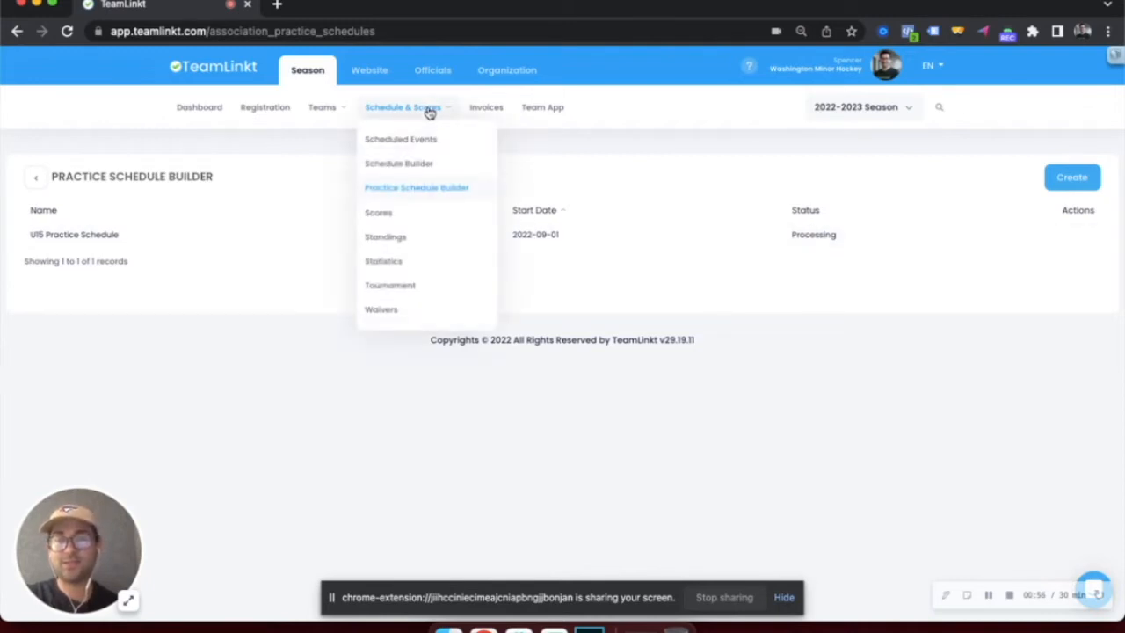
# Step: Start a new schedule in the Schedule Builder and include all ten U15 teams, from the Ducks to the Flyers
pyautogui.click(421, 171)
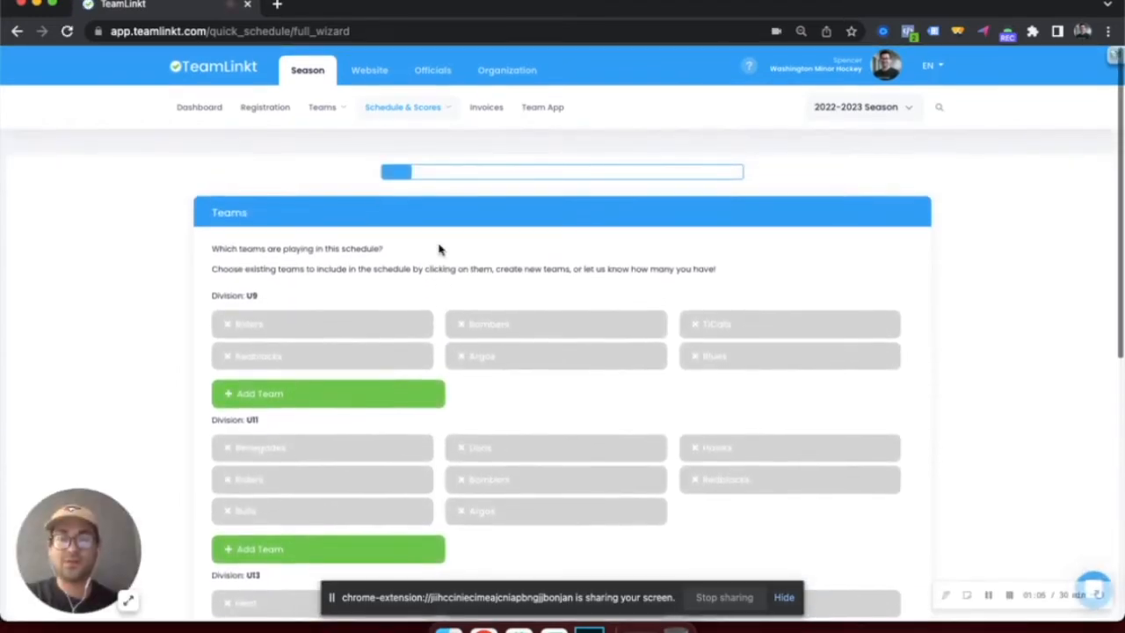
pyautogui.scroll(-3, 440, 250)
pyautogui.scroll(-5, 439, 250)
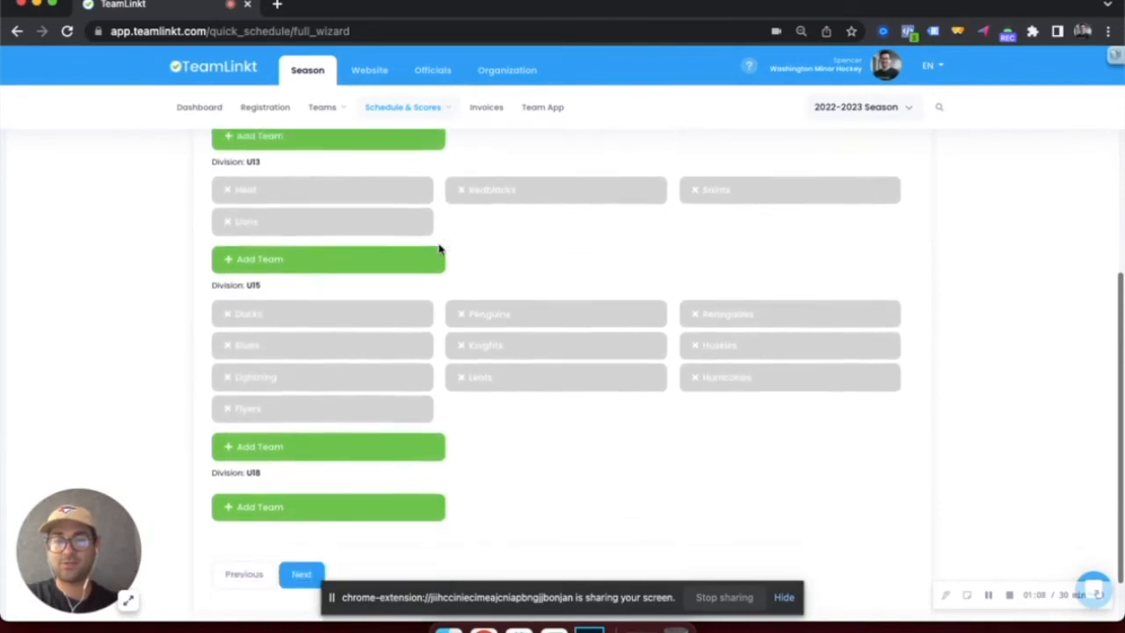
pyautogui.click(427, 324)
pyautogui.click(659, 312)
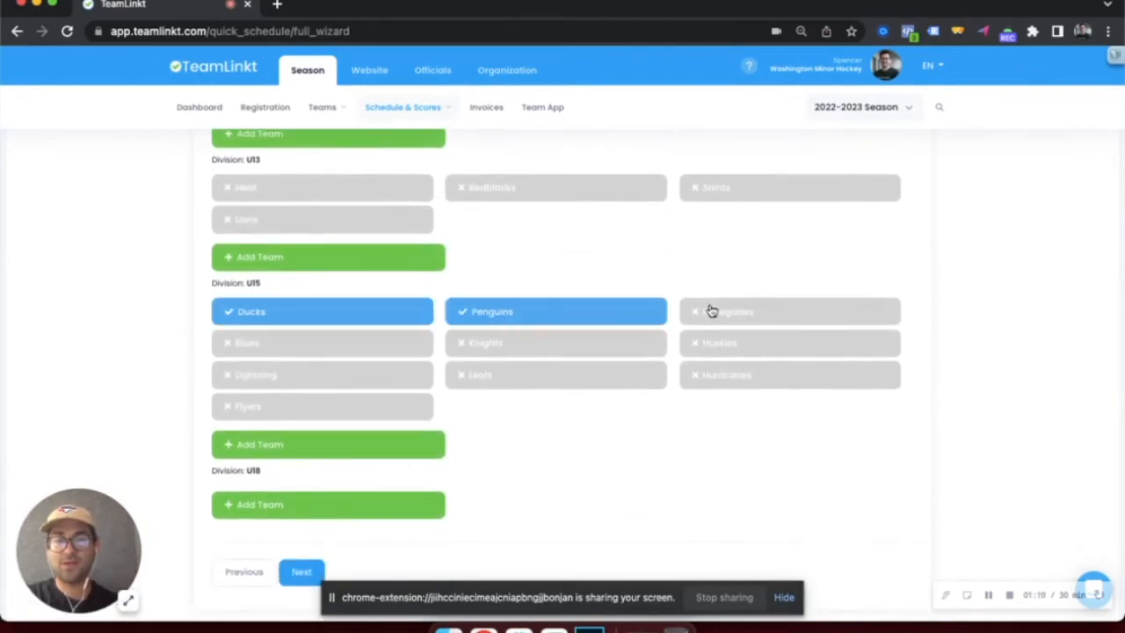
pyautogui.click(707, 352)
pyautogui.click(557, 356)
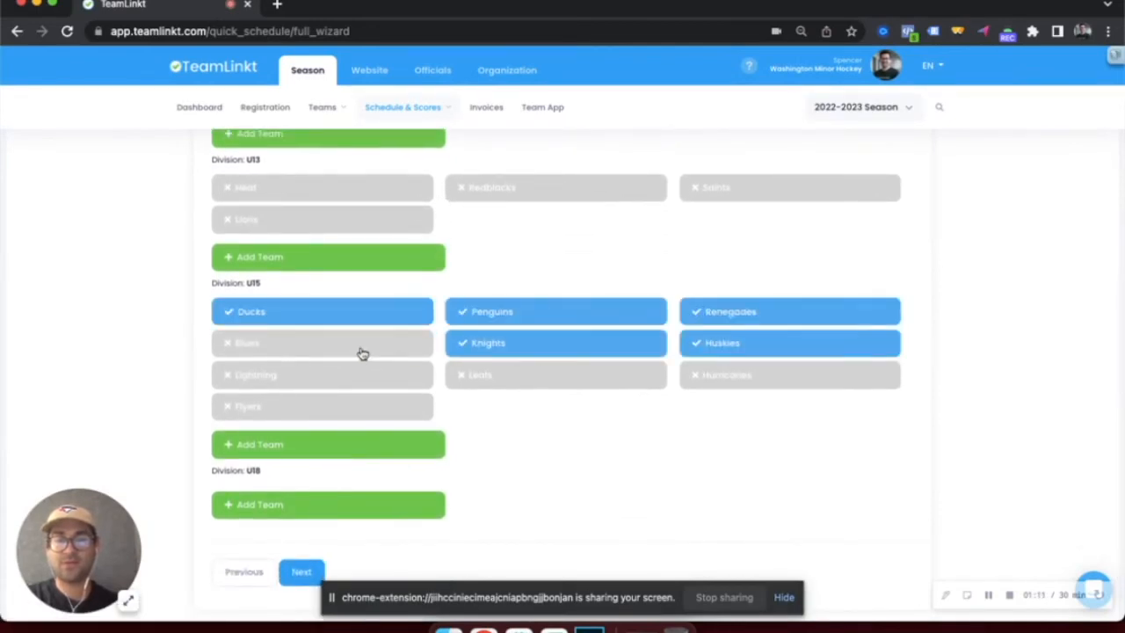
pyautogui.click(515, 387)
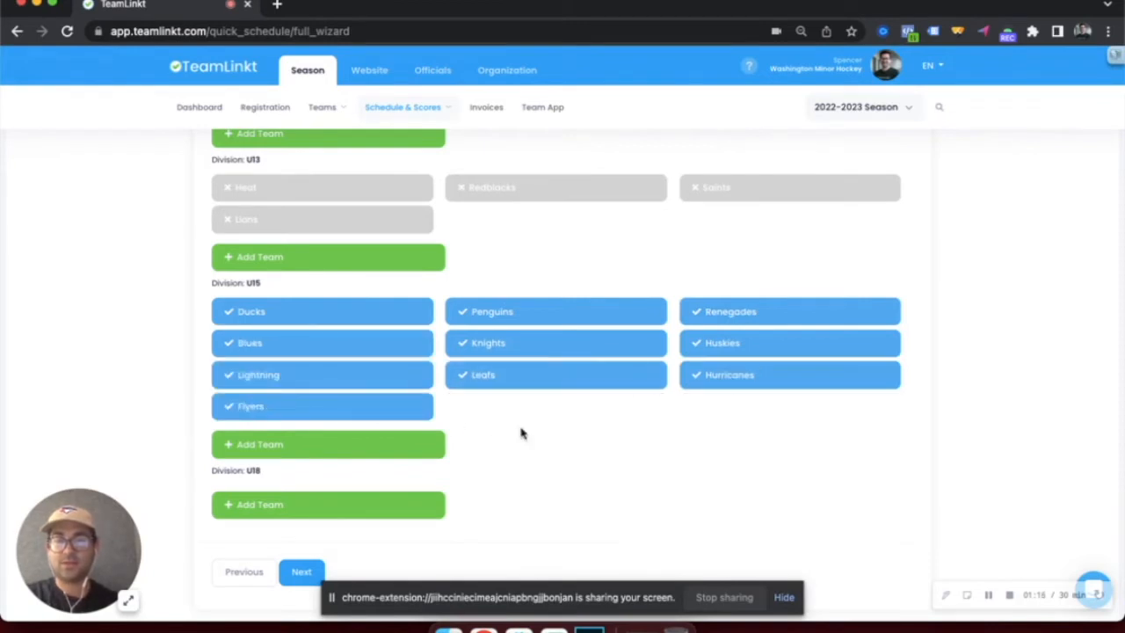
pyautogui.scroll(-2, 521, 432)
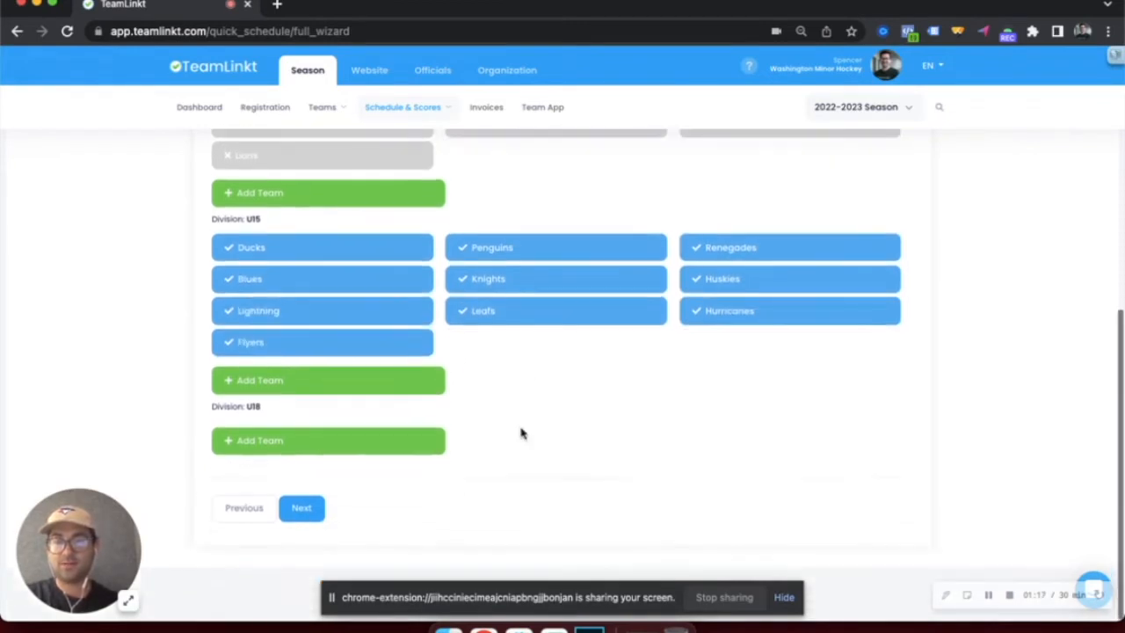
pyautogui.click(307, 513)
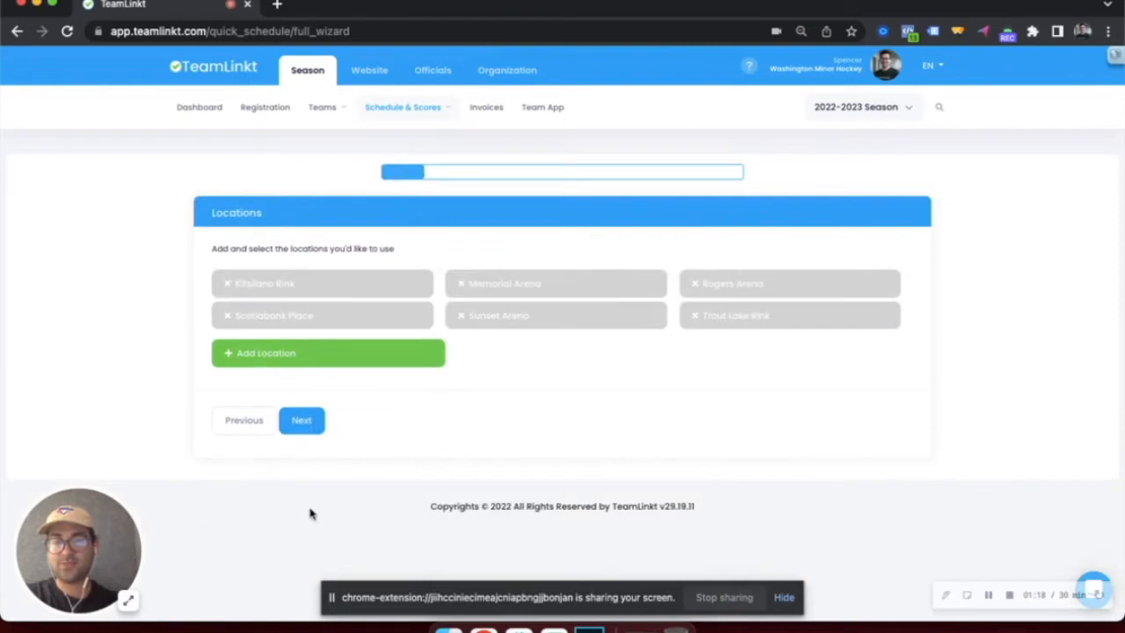
# Step: Choose Sunset Arena and Trout Lake Rink as the locations for the new schedule
pyautogui.click(516, 325)
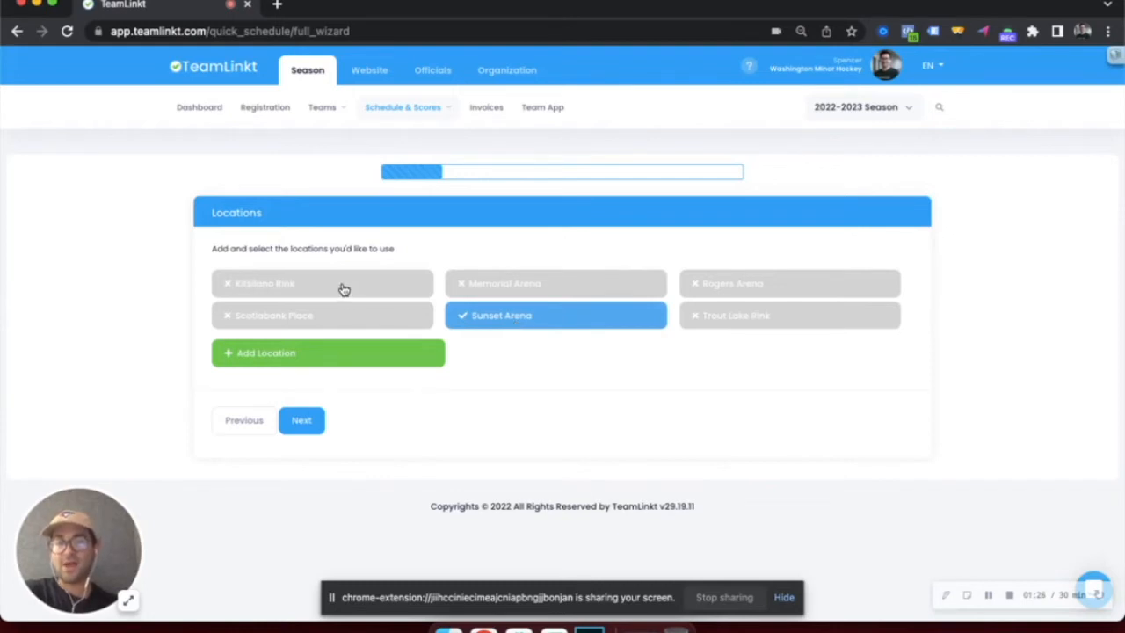
pyautogui.click(763, 320)
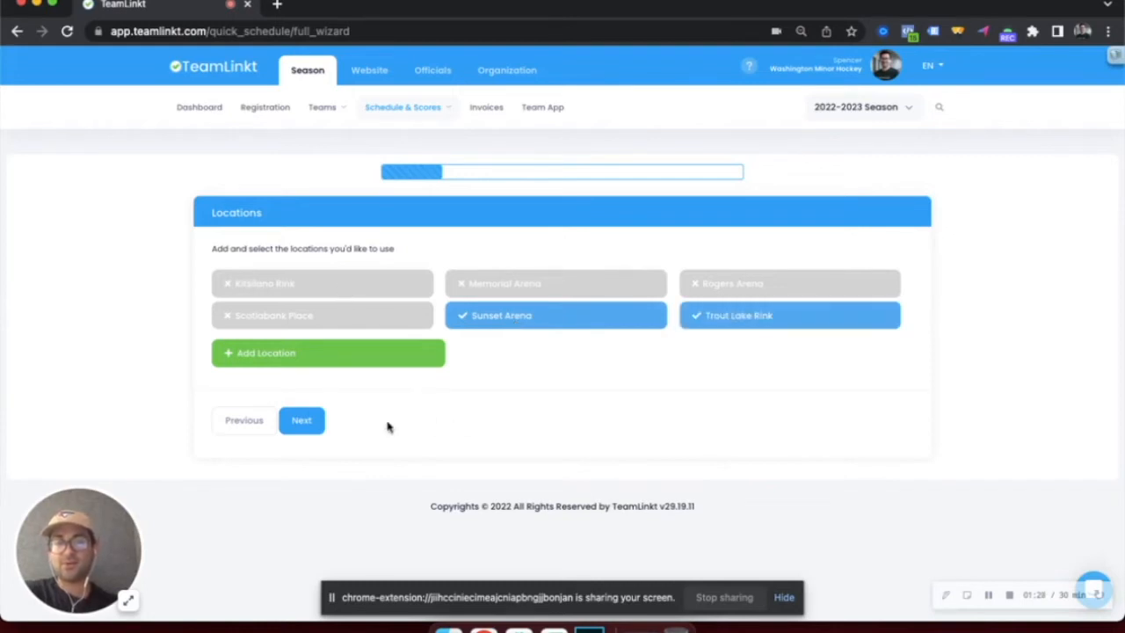
pyautogui.click(301, 422)
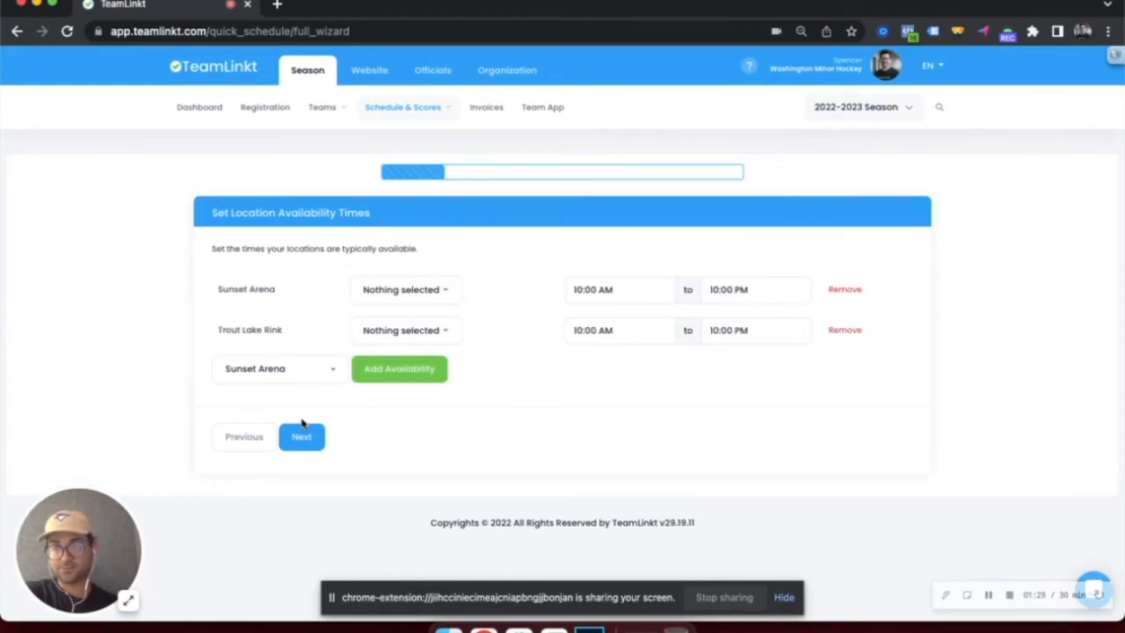
# Step: Make Sunset Arena available on Friday and Saturday, with a start time of 05:00 PM
pyautogui.click(386, 293)
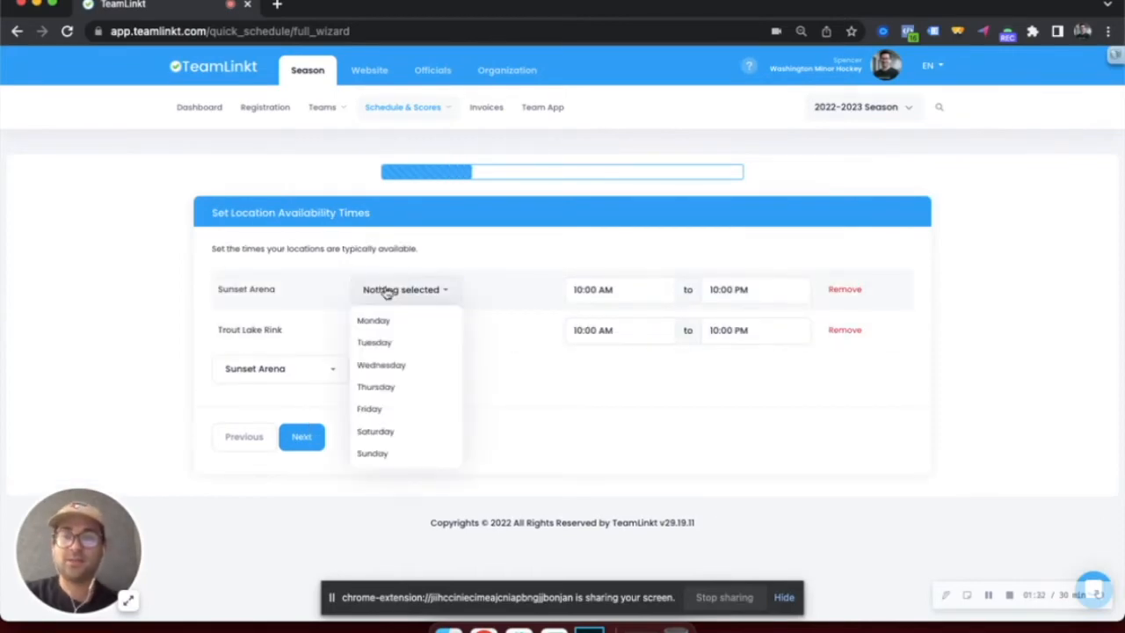
pyautogui.click(400, 414)
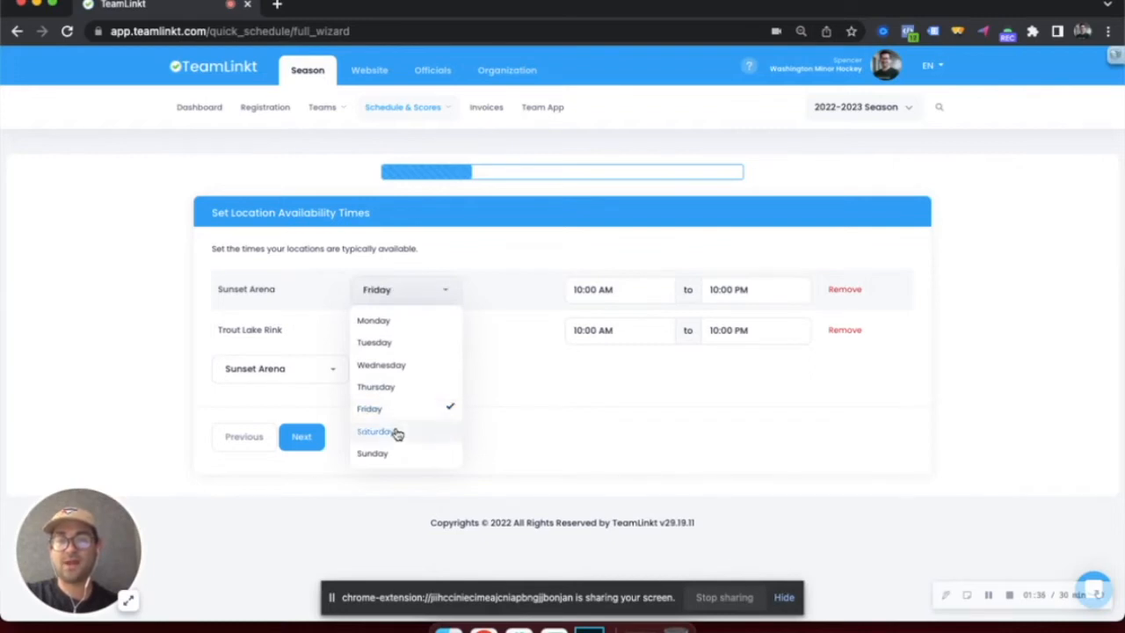
pyautogui.click(395, 432)
pyautogui.click(672, 403)
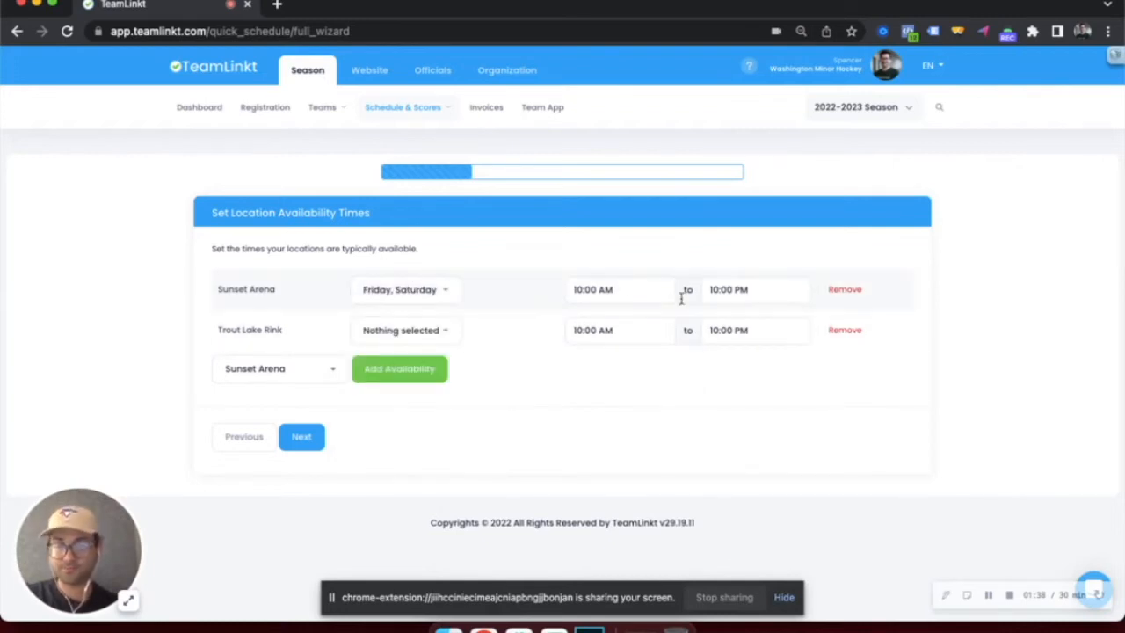
pyautogui.click(622, 286)
pyautogui.click(603, 323)
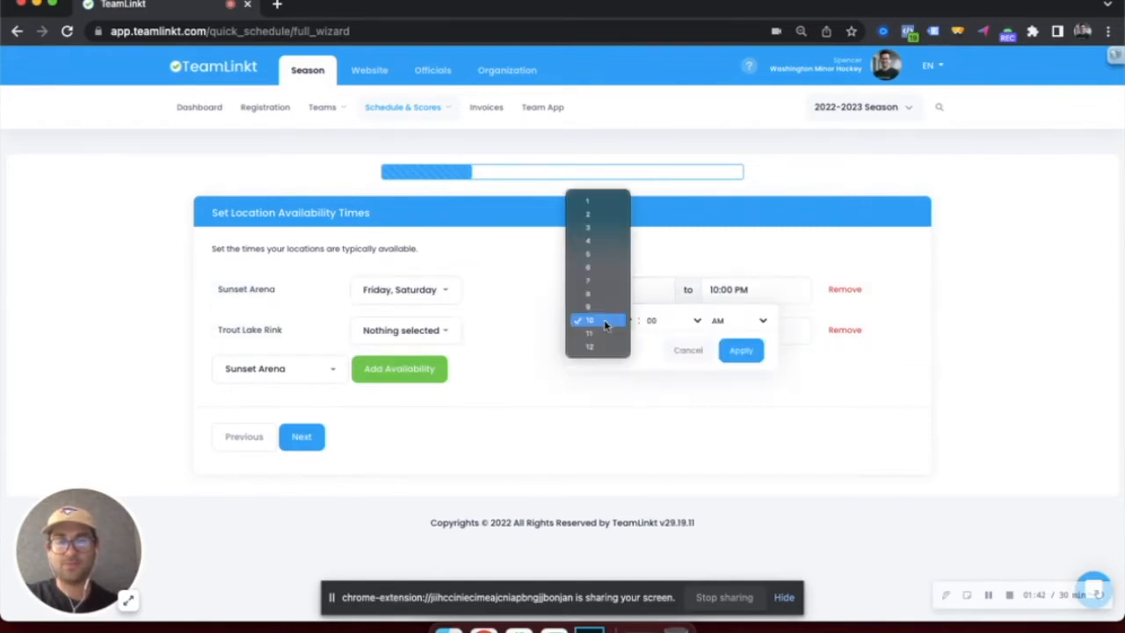
pyautogui.click(597, 256)
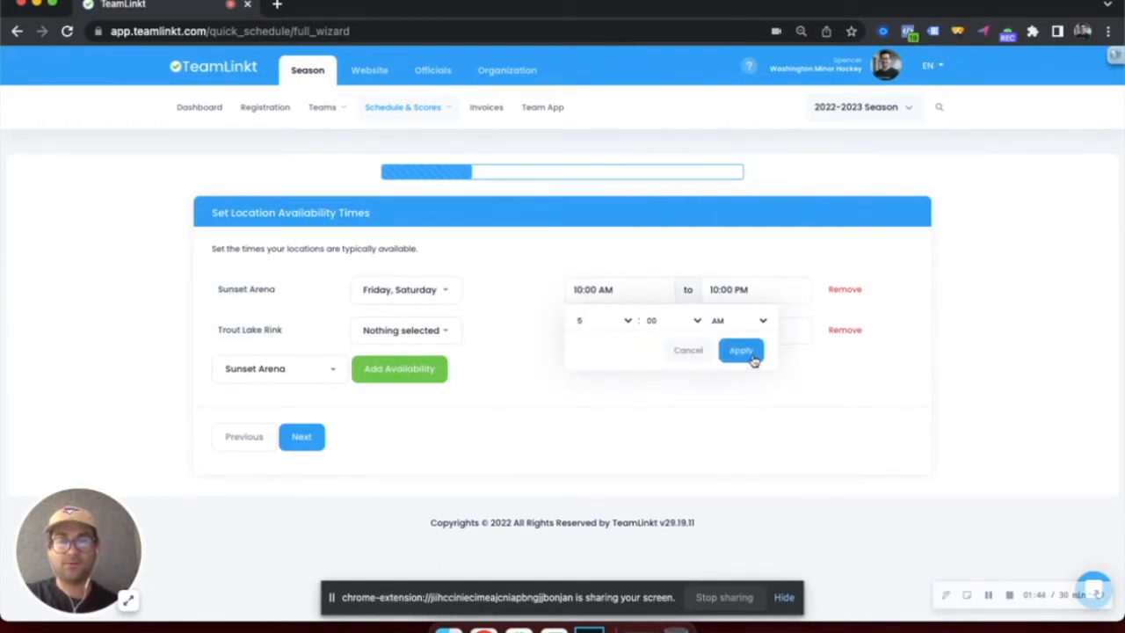
pyautogui.click(730, 327)
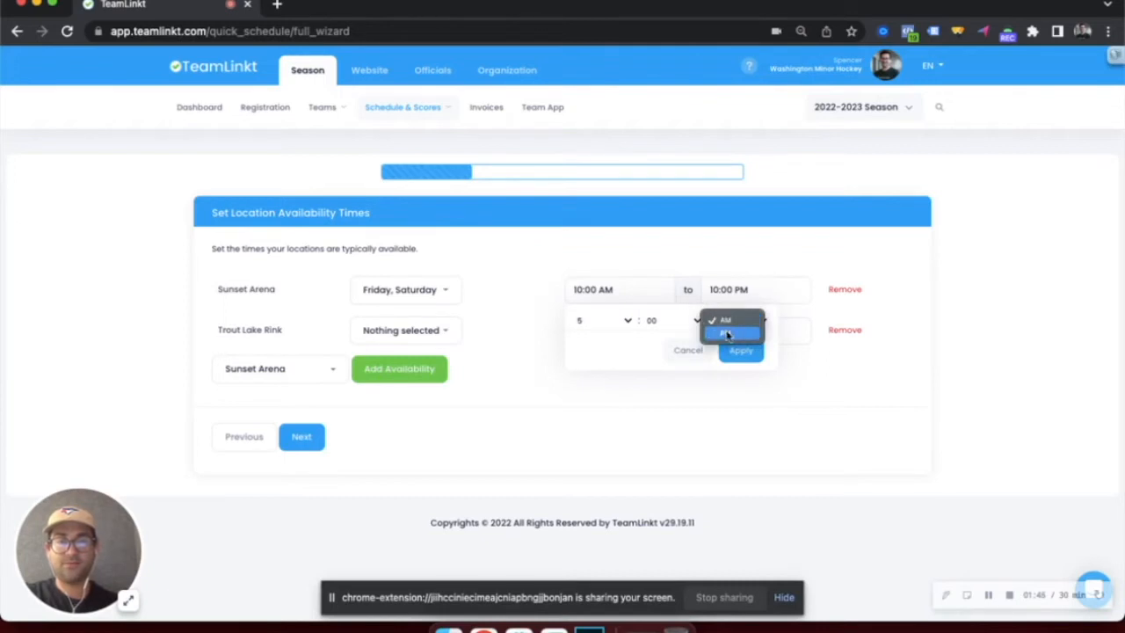
pyautogui.click(726, 334)
pyautogui.click(741, 349)
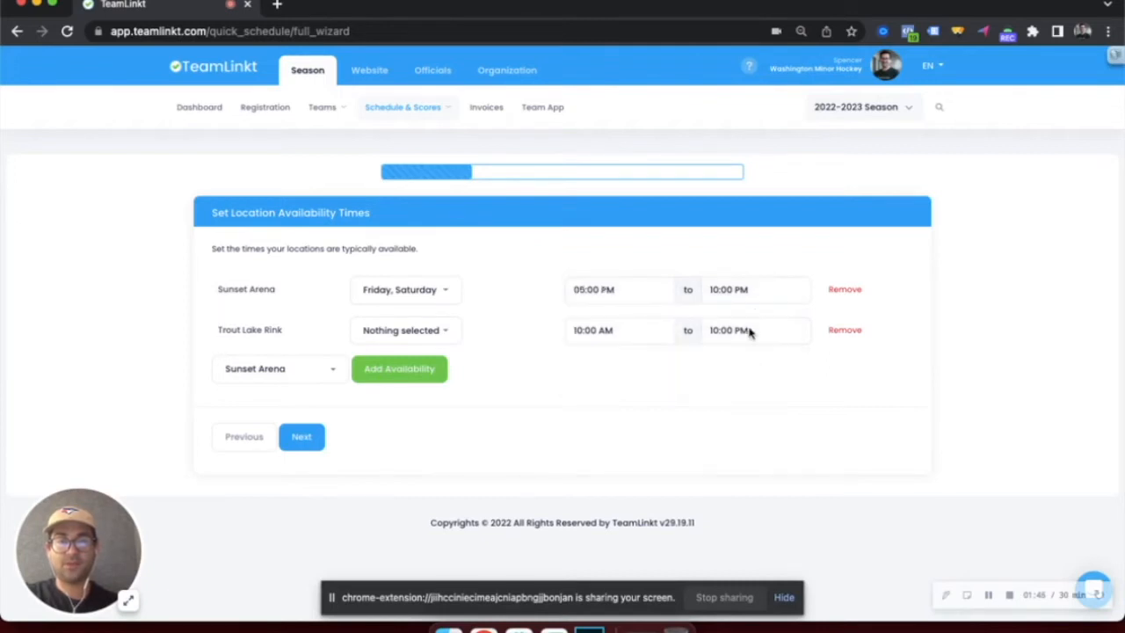
# Step: Make Trout Lake Rink available on Saturday and accept the location availability times
pyautogui.click(393, 334)
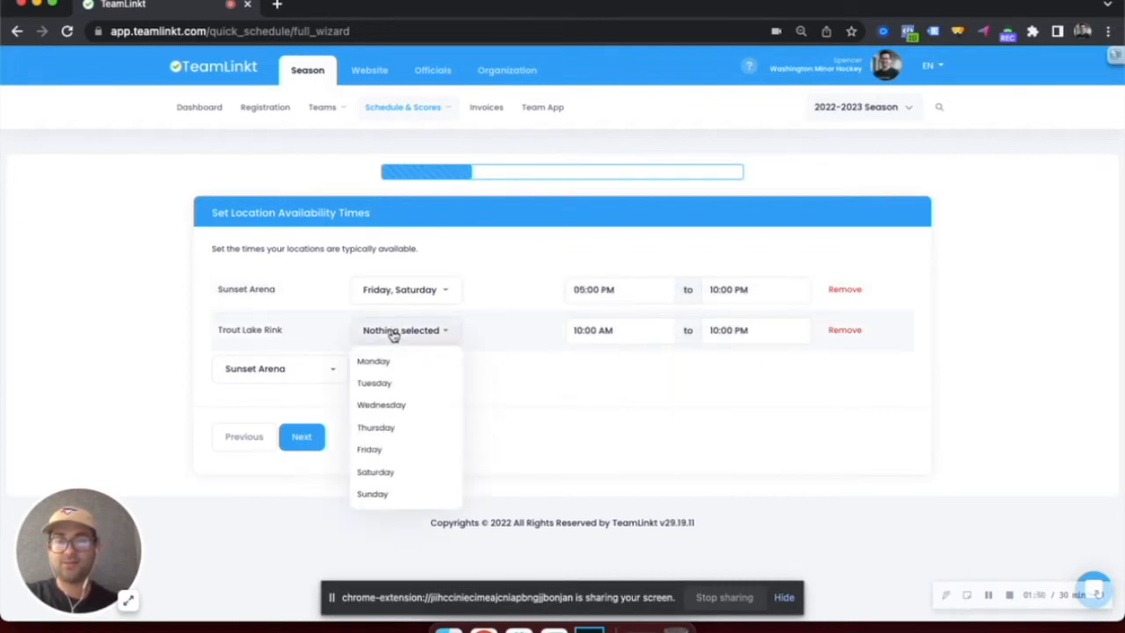
pyautogui.click(393, 472)
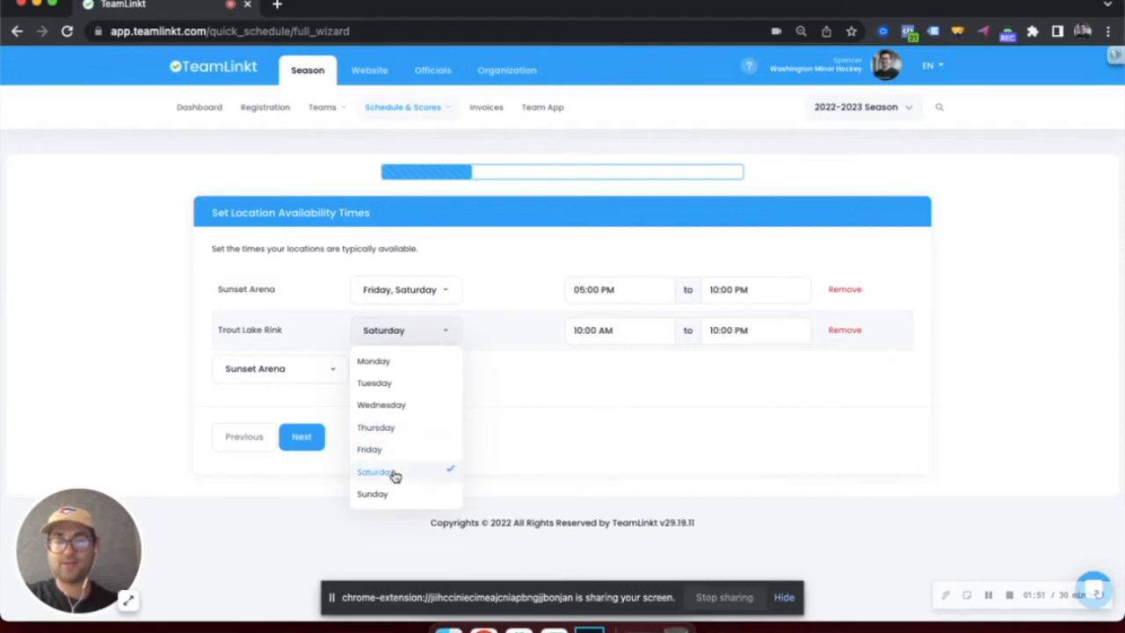
pyautogui.click(569, 397)
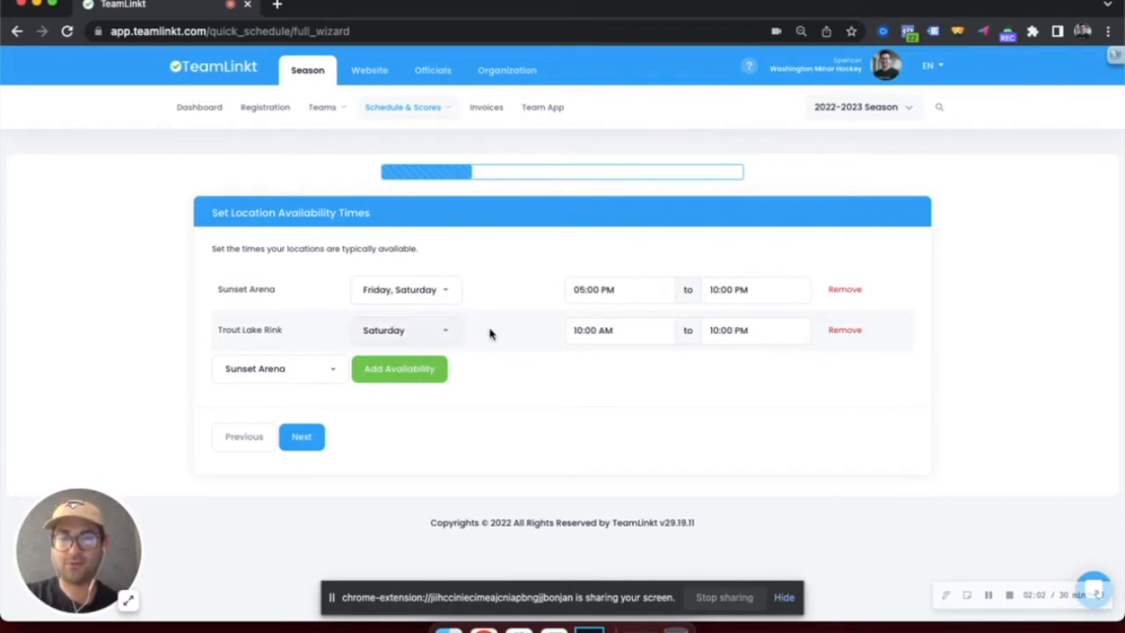
pyautogui.click(308, 440)
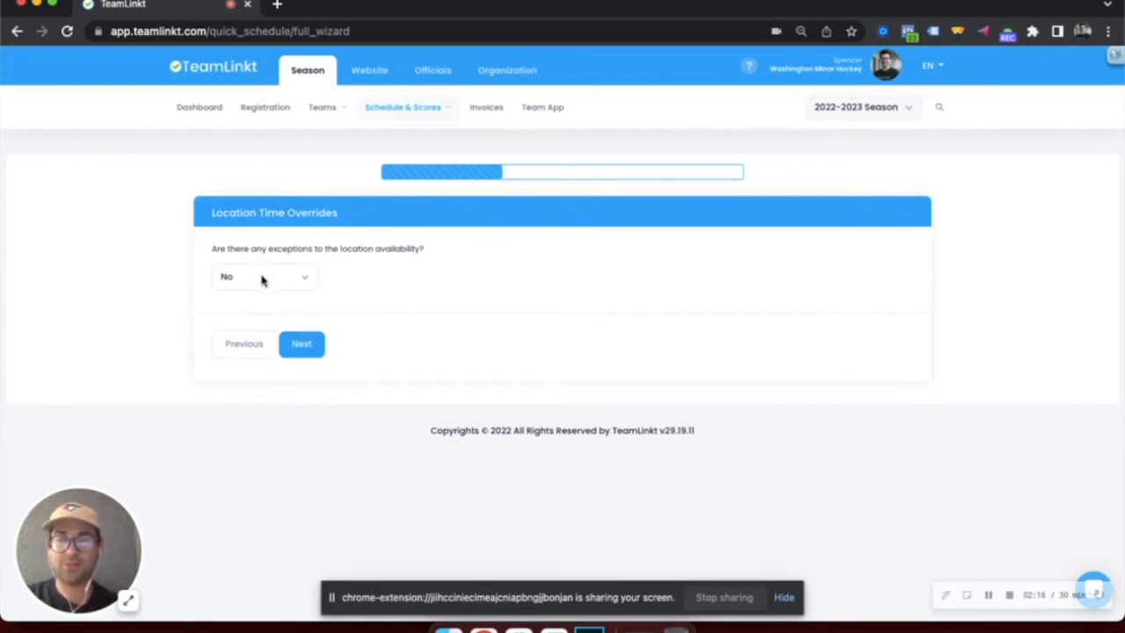
# Step: Continue with no location time overrides and without preferred home locations for any team
pyautogui.click(307, 344)
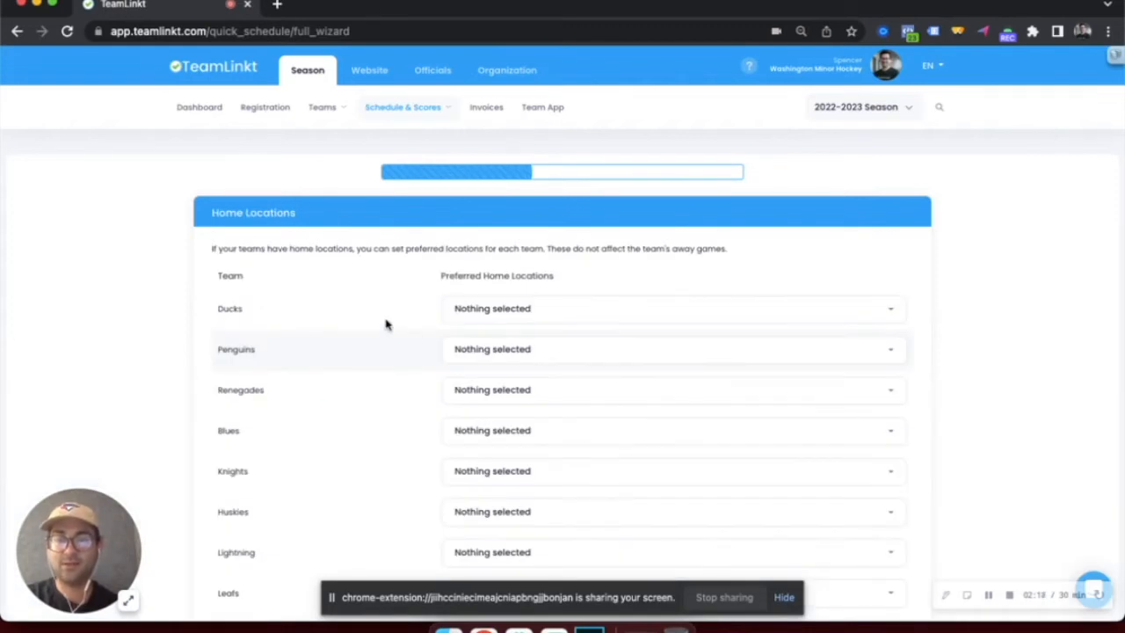
pyautogui.scroll(-1, 402, 314)
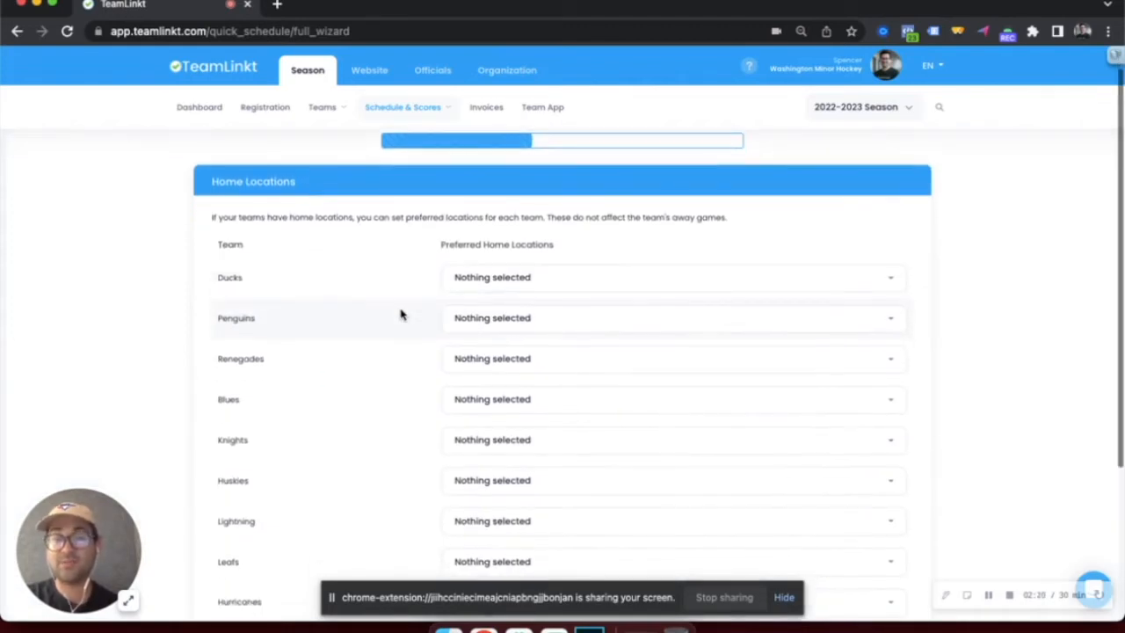
pyautogui.scroll(-1, 441, 246)
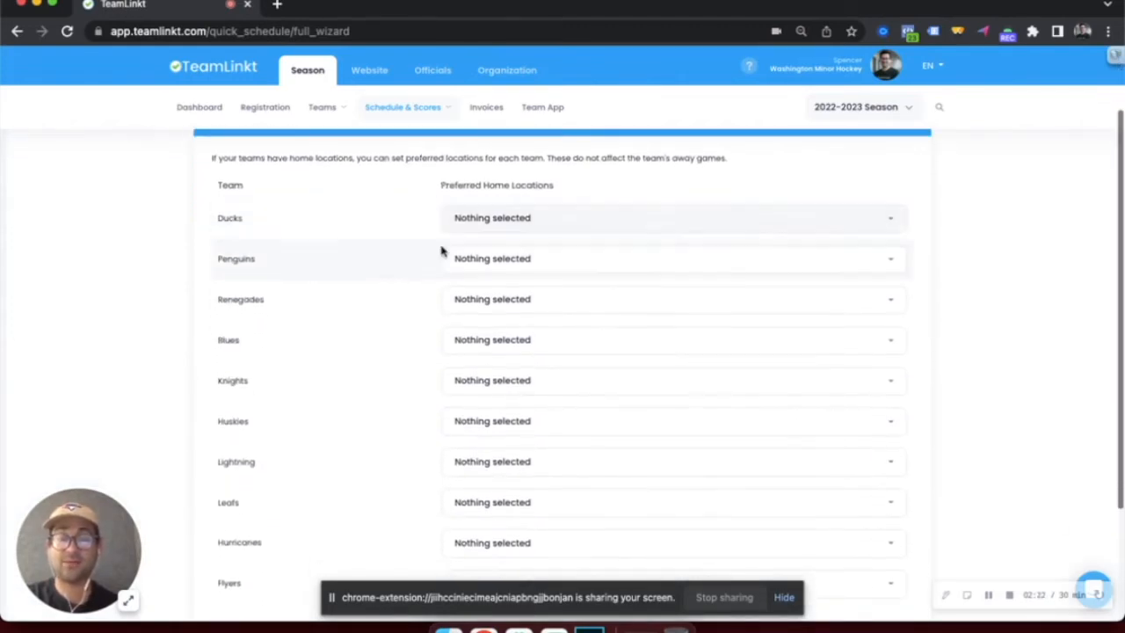
pyautogui.scroll(-3, 441, 251)
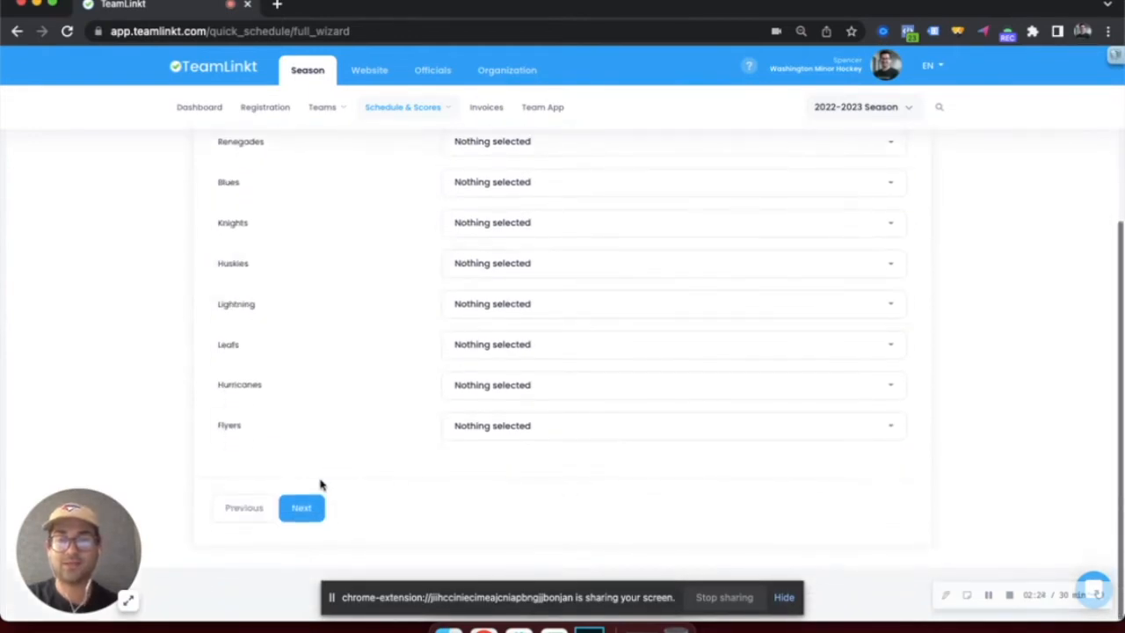
pyautogui.click(317, 510)
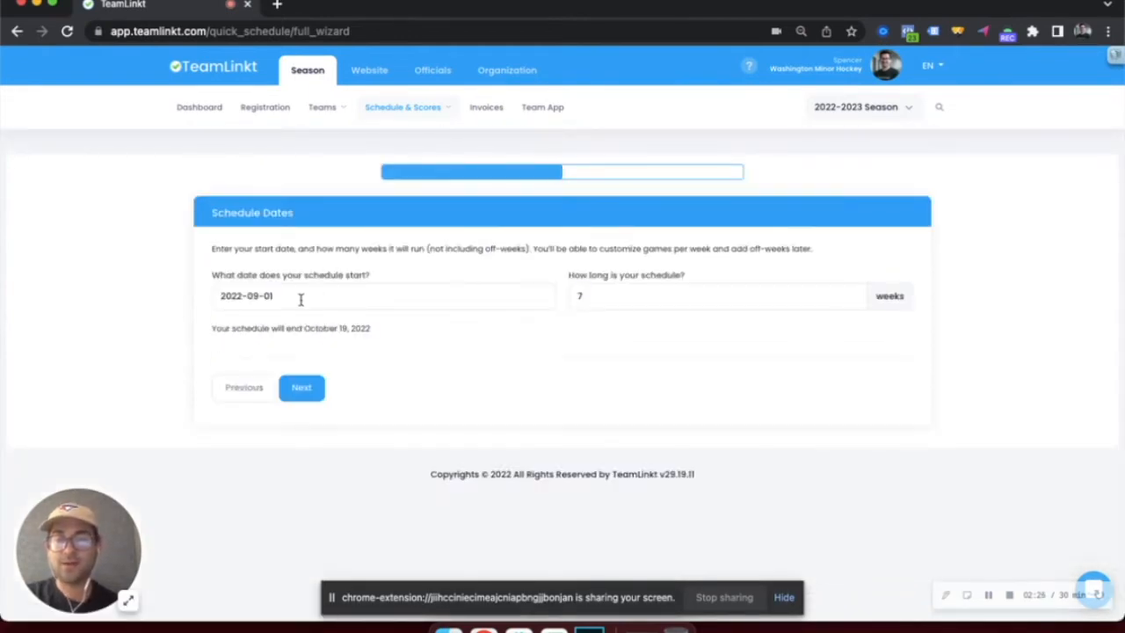
# Step: Set the schedule length to 4 weeks with a start date of 2022-09-01, and accept the schedule dates
pyautogui.click(635, 296)
pyautogui.write('4')
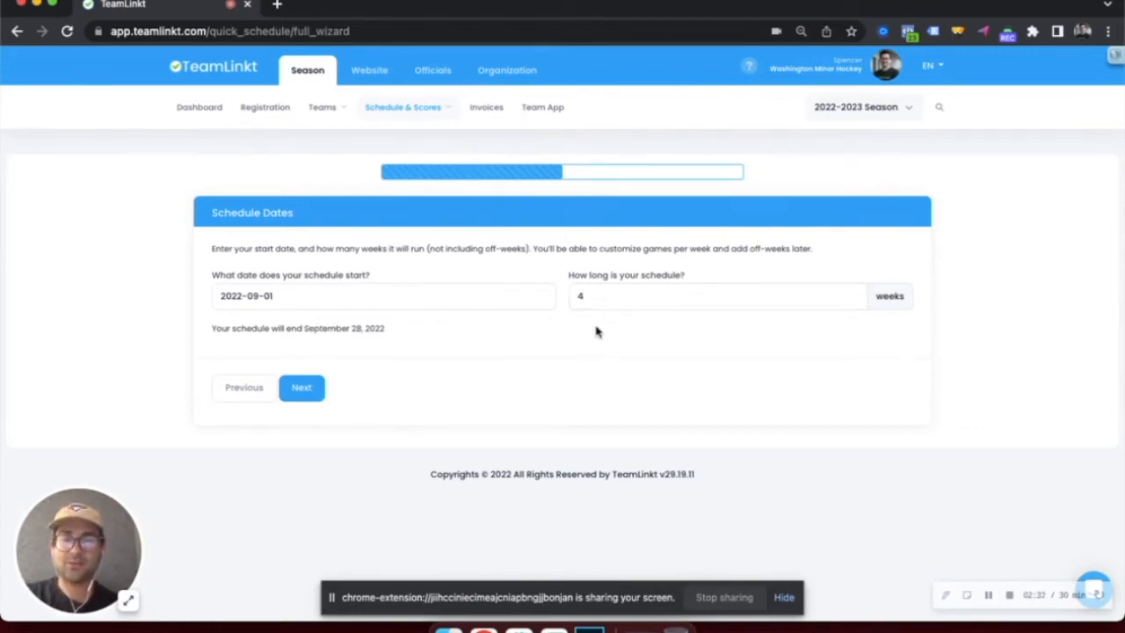
pyautogui.click(267, 299)
pyautogui.click(309, 325)
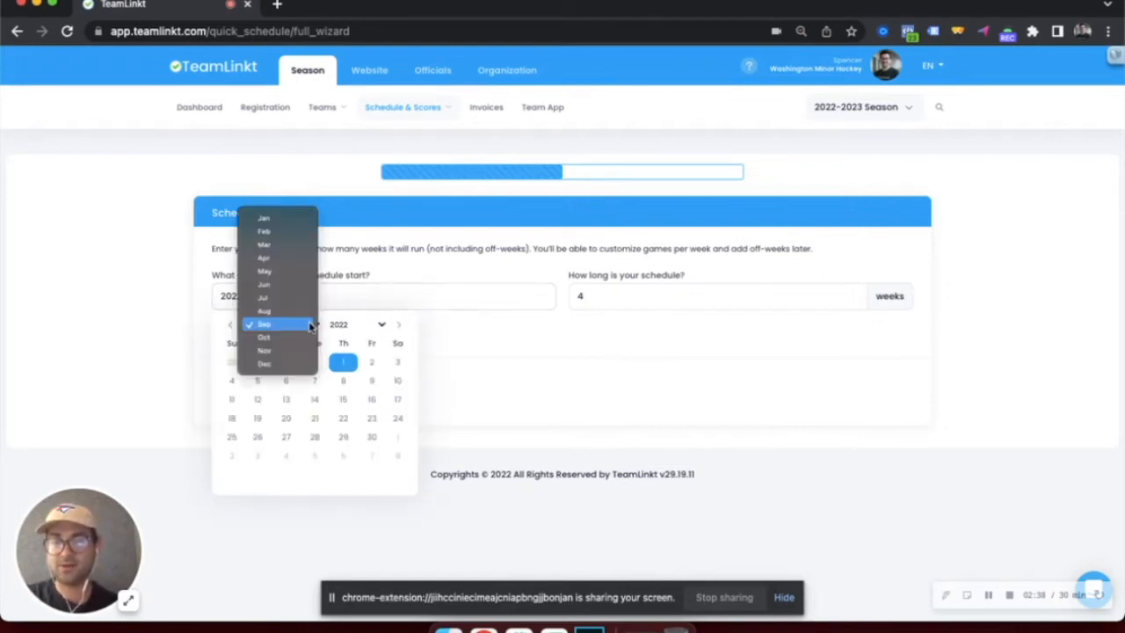
pyautogui.click(309, 325)
pyautogui.click(343, 363)
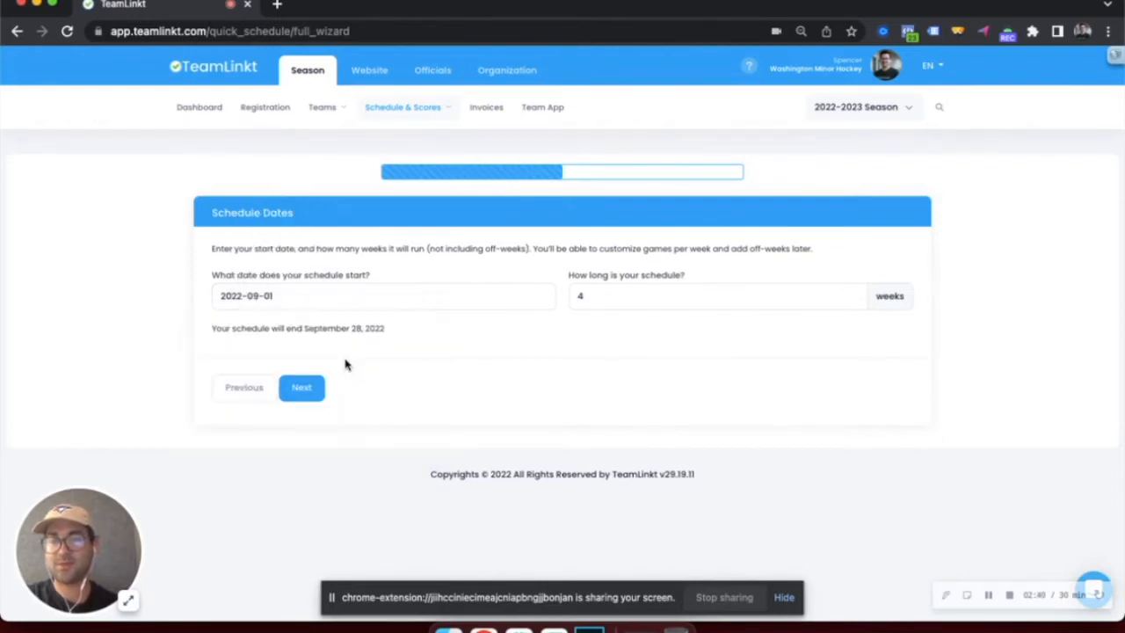
pyautogui.click(305, 386)
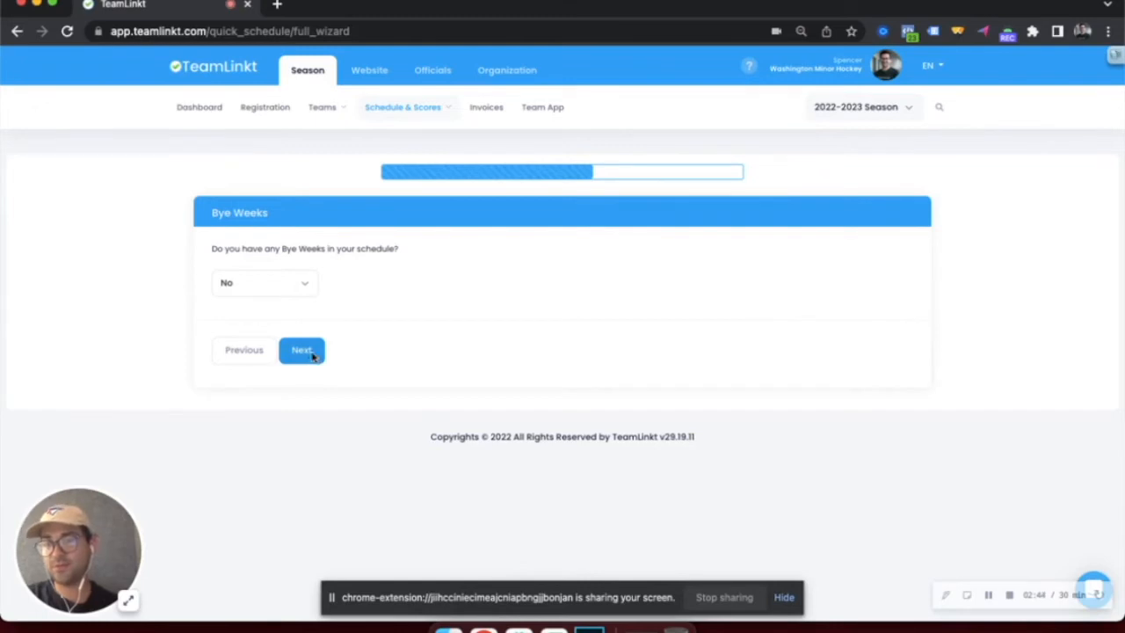
# Step: Continue with no bye weeks, then set the game duration to 90 minutes and accept the game length settings
pyautogui.click(312, 356)
pyautogui.doubleClick(262, 301)
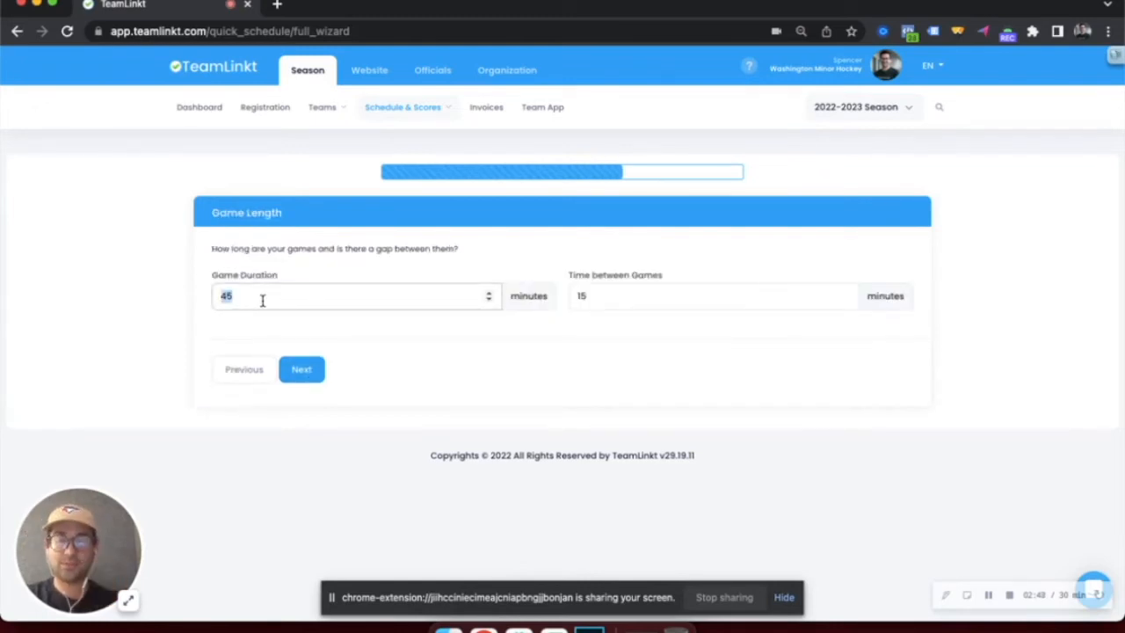
pyautogui.write('90')
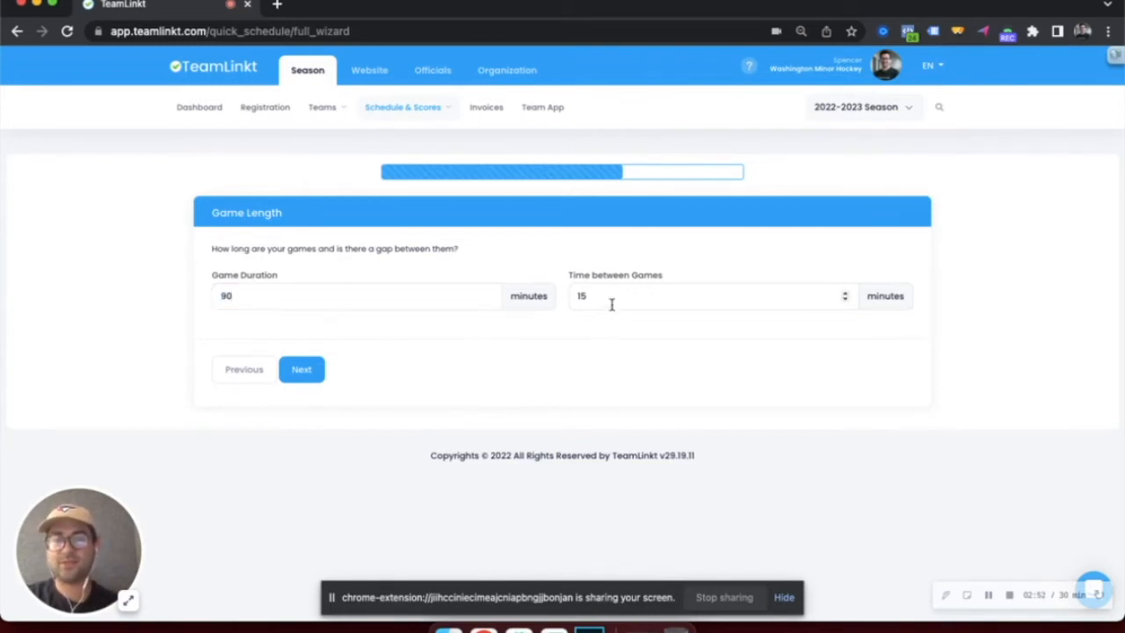
pyautogui.click(303, 371)
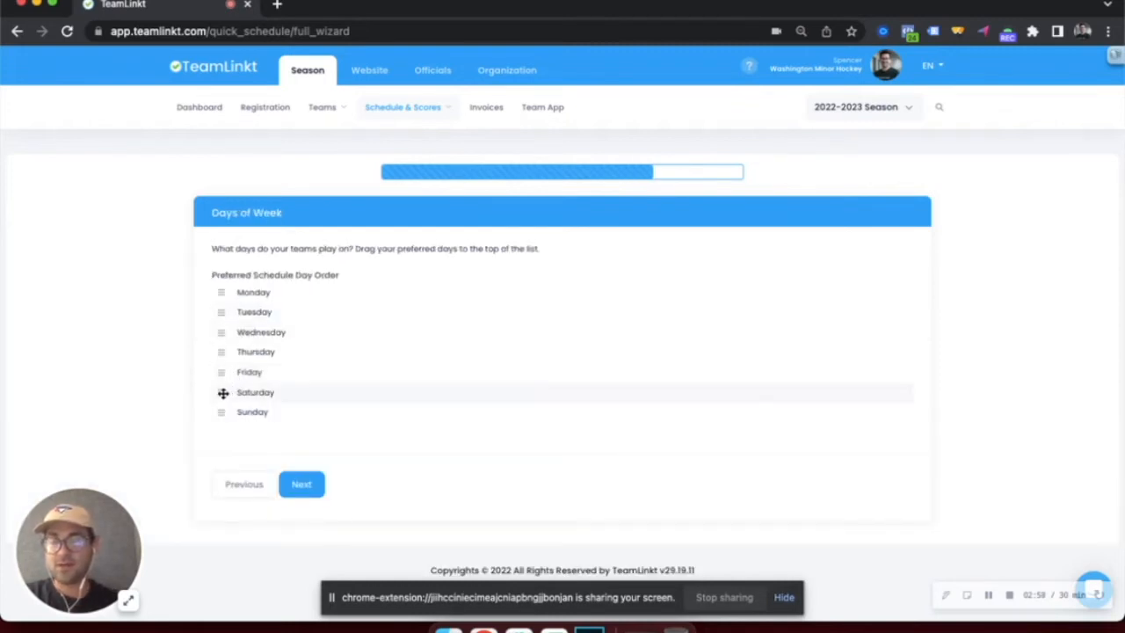
# Step: Put Friday first and Saturday second in the preferred schedule day order, and accept the order
pyautogui.moveTo(224, 393); pyautogui.dragTo(221, 291)
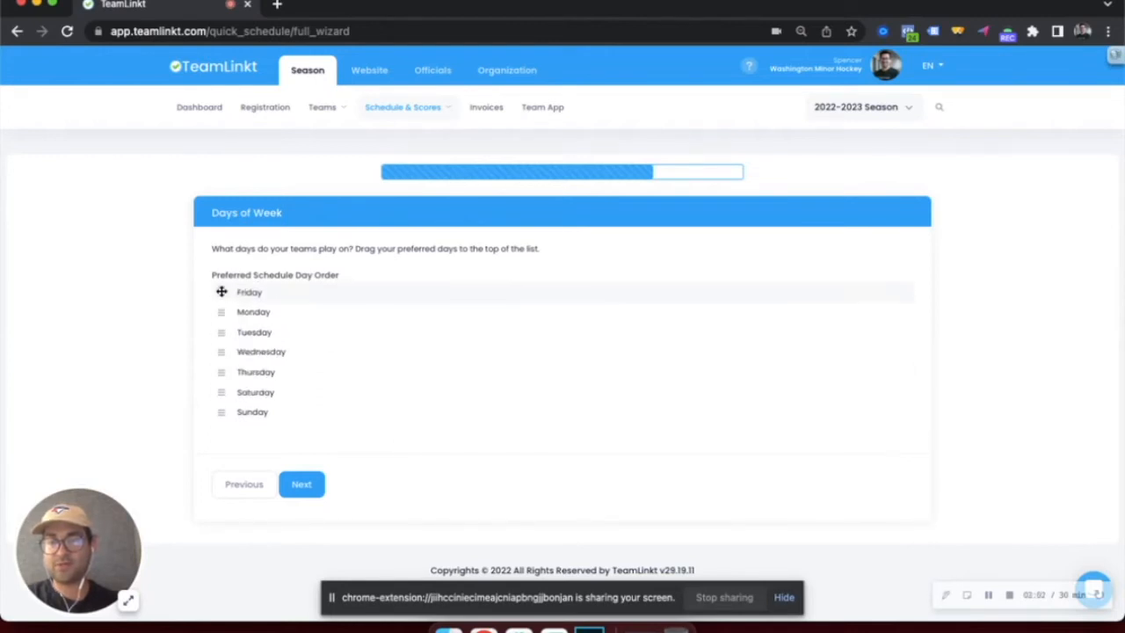
pyautogui.moveTo(228, 392); pyautogui.dragTo(229, 309)
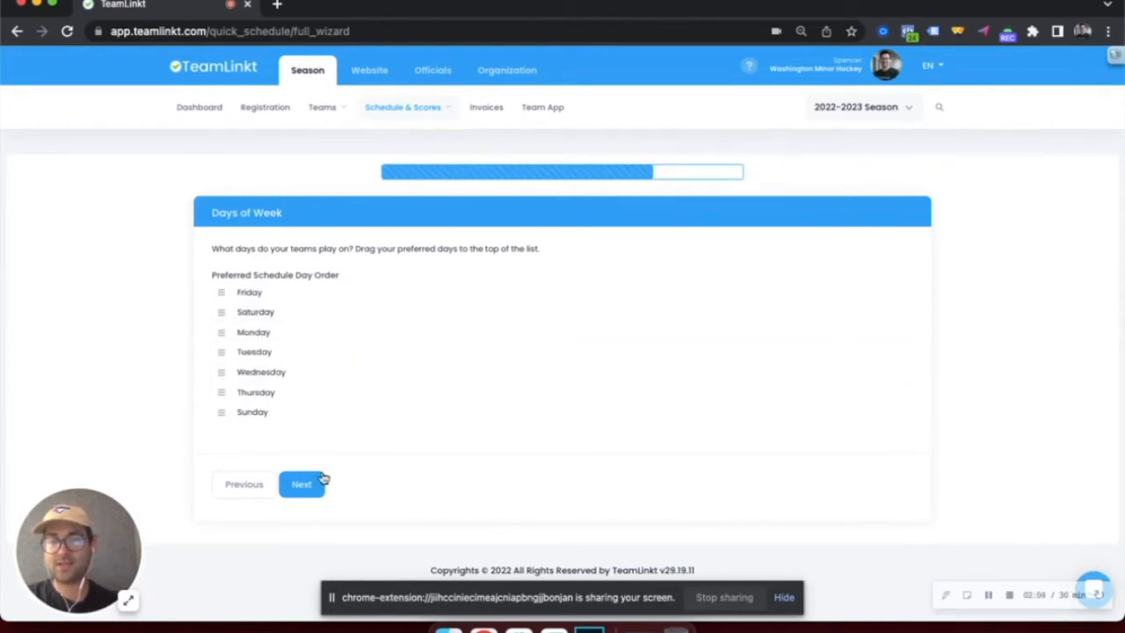
pyautogui.click(303, 487)
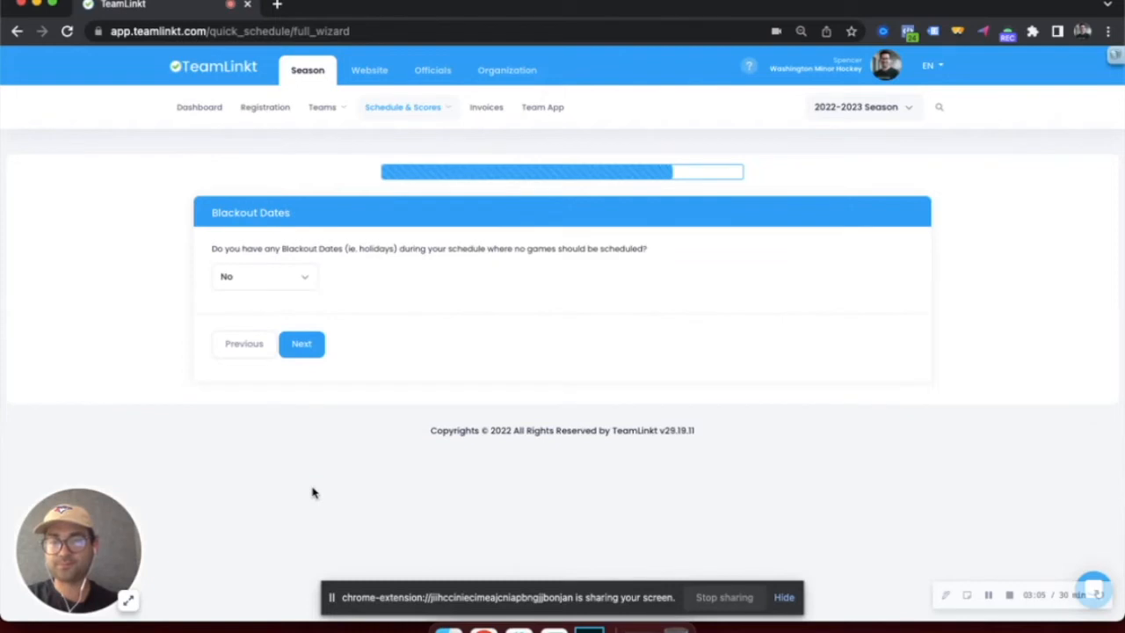
pyautogui.click(287, 282)
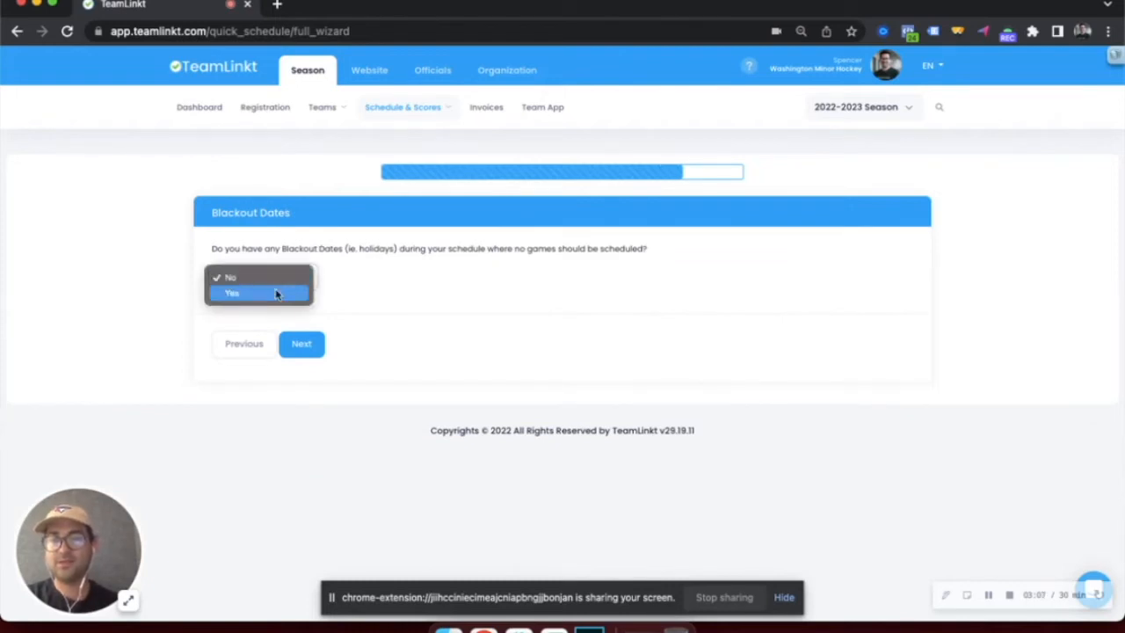
pyautogui.click(277, 294)
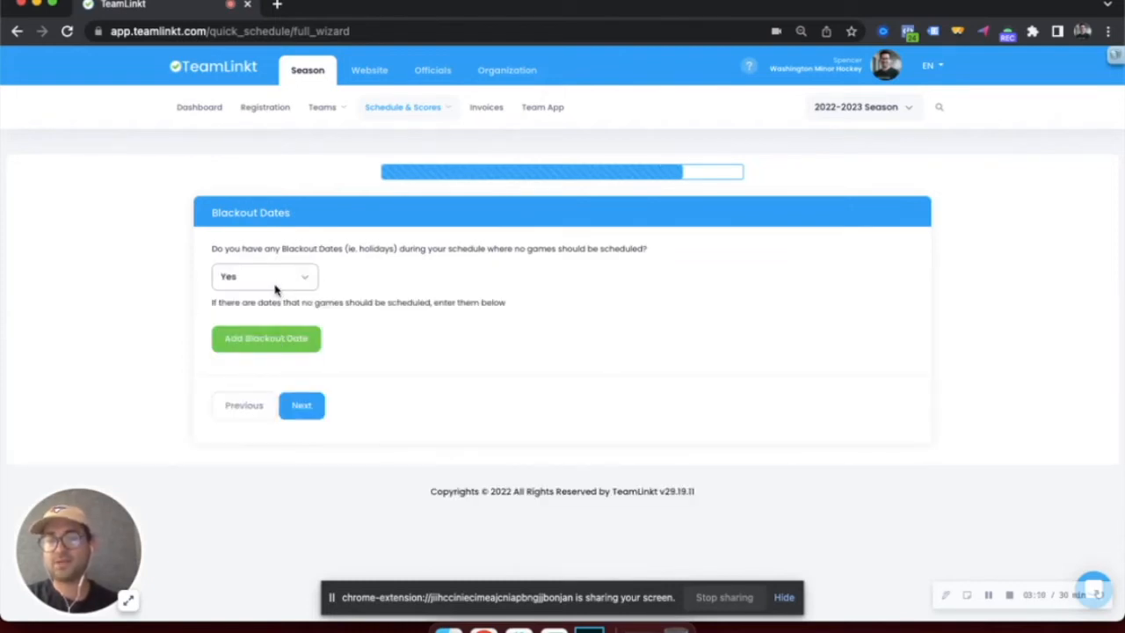
pyautogui.click(275, 289)
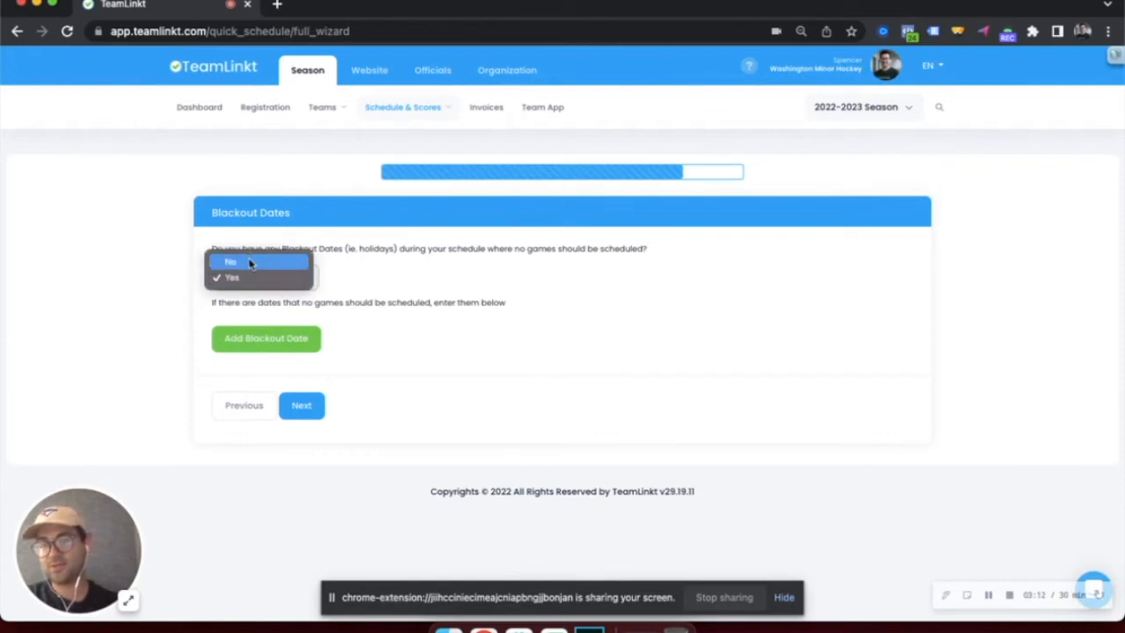
pyautogui.click(249, 264)
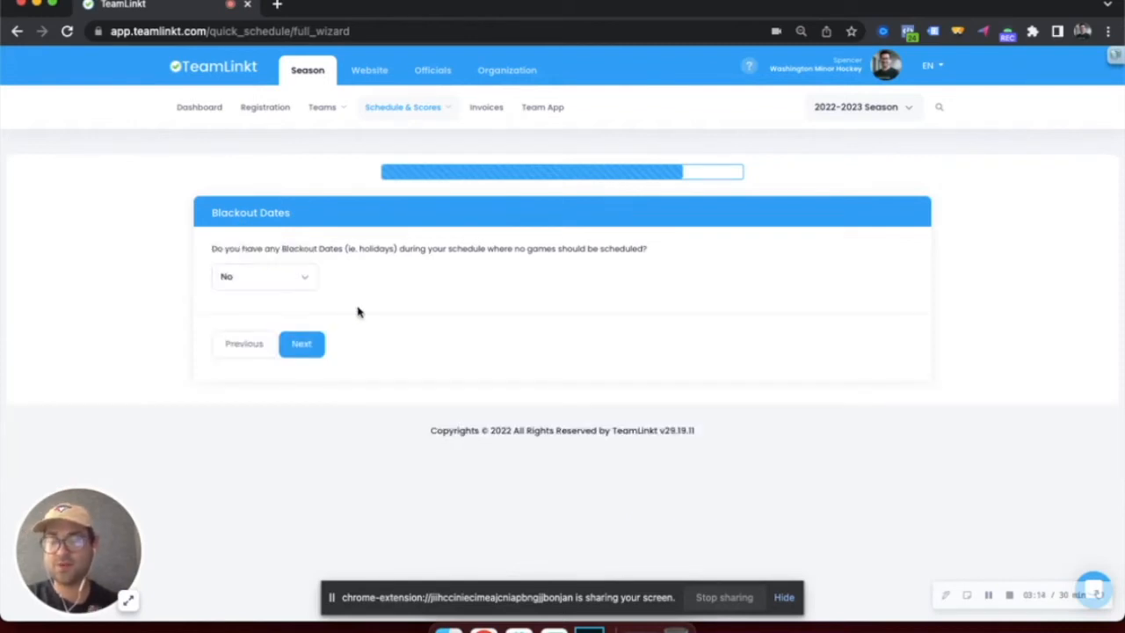
# Step: Continue with no blackout dates and confirm 1 gameday with a single game per team, schedulable on multiple calendar days
pyautogui.click(299, 346)
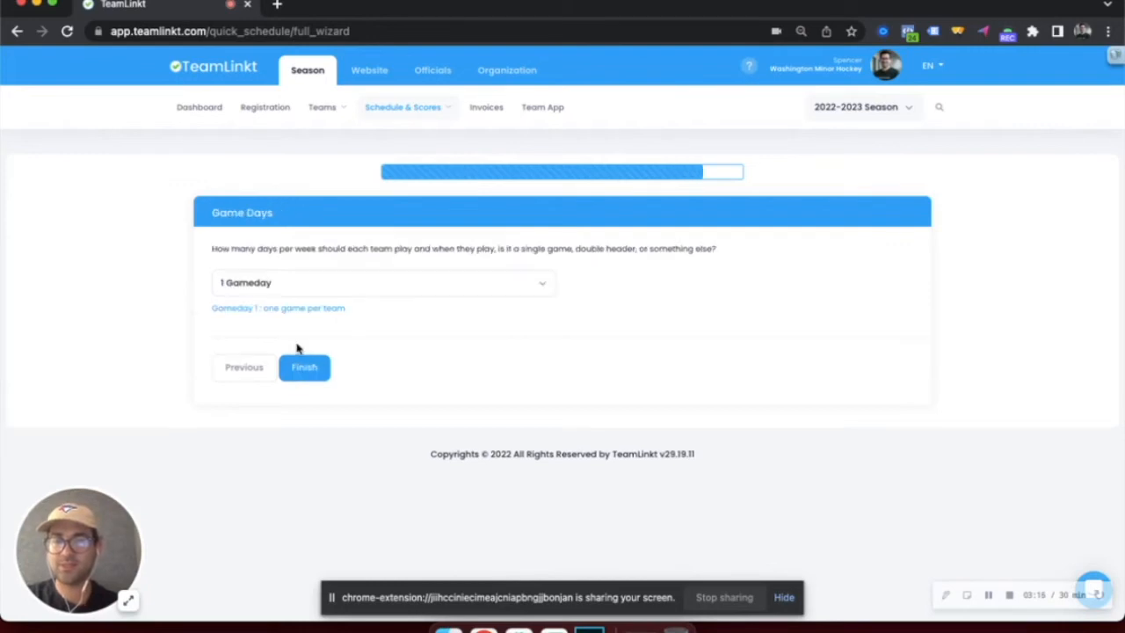
pyautogui.click(291, 282)
pyautogui.click(288, 283)
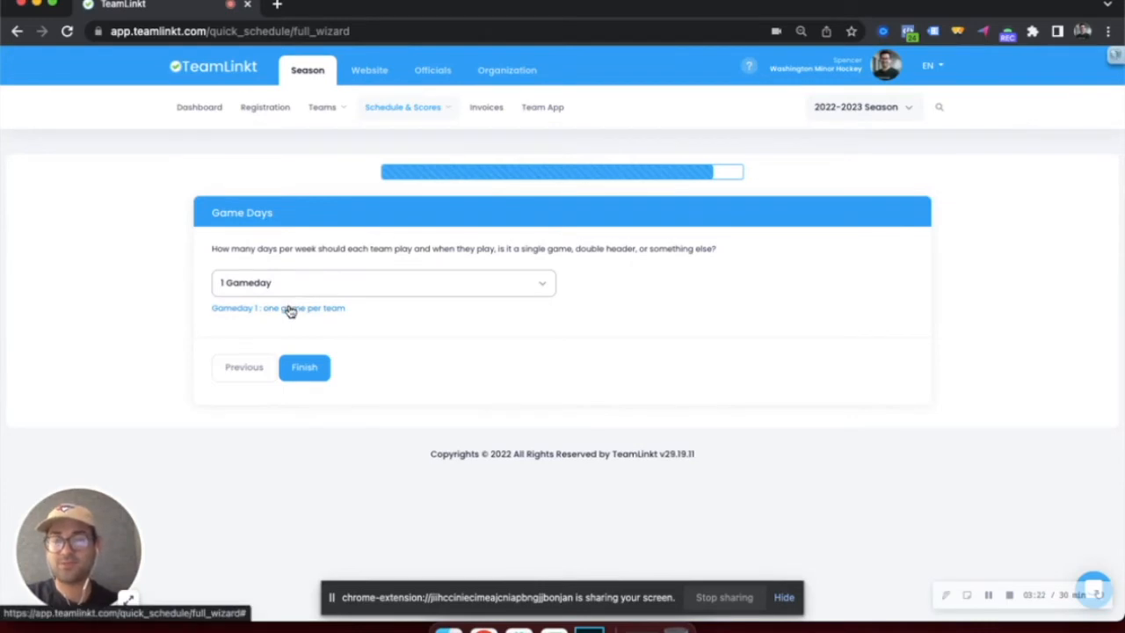
pyautogui.click(290, 309)
pyautogui.click(425, 189)
pyautogui.click(424, 192)
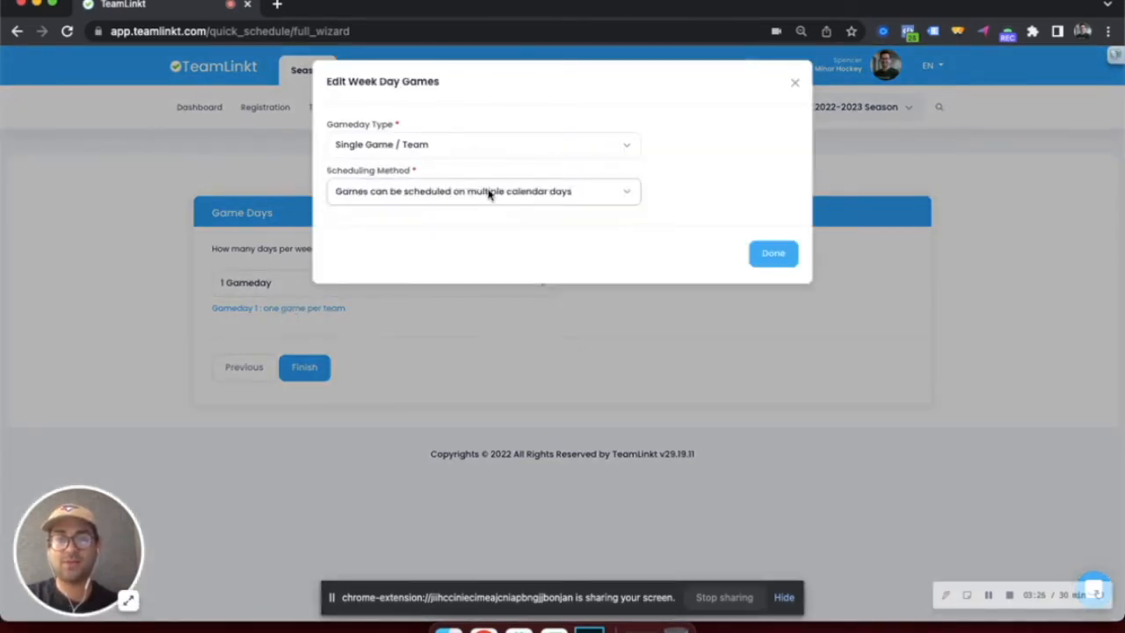
pyautogui.click(775, 255)
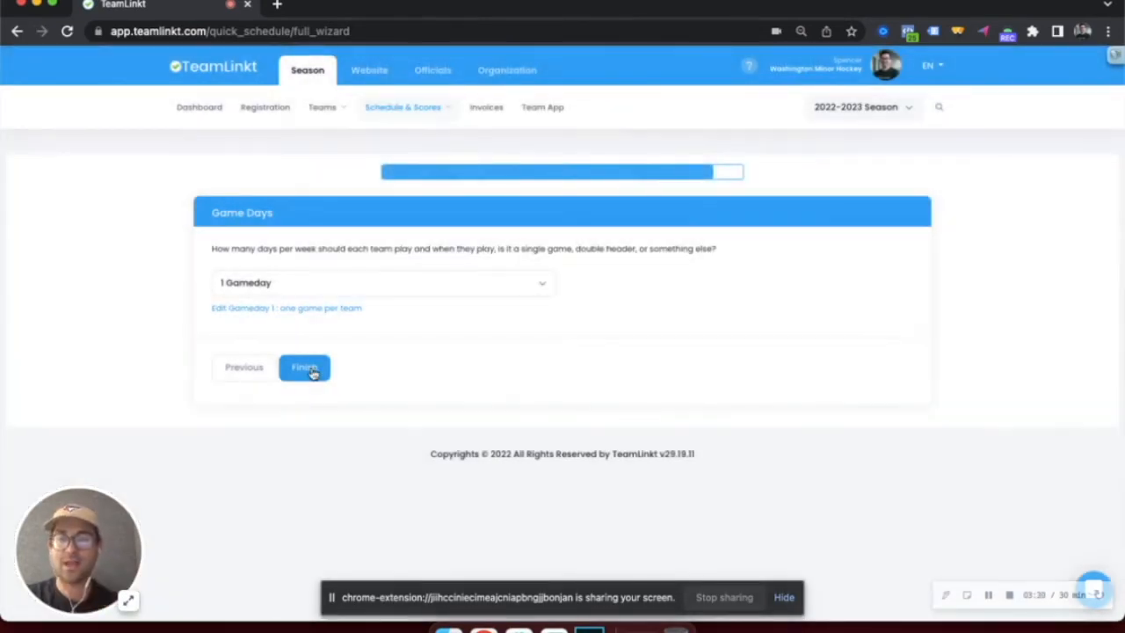
# Step: Finish the wizard to generate the game schedule, and review the generated weekly games
pyautogui.click(308, 368)
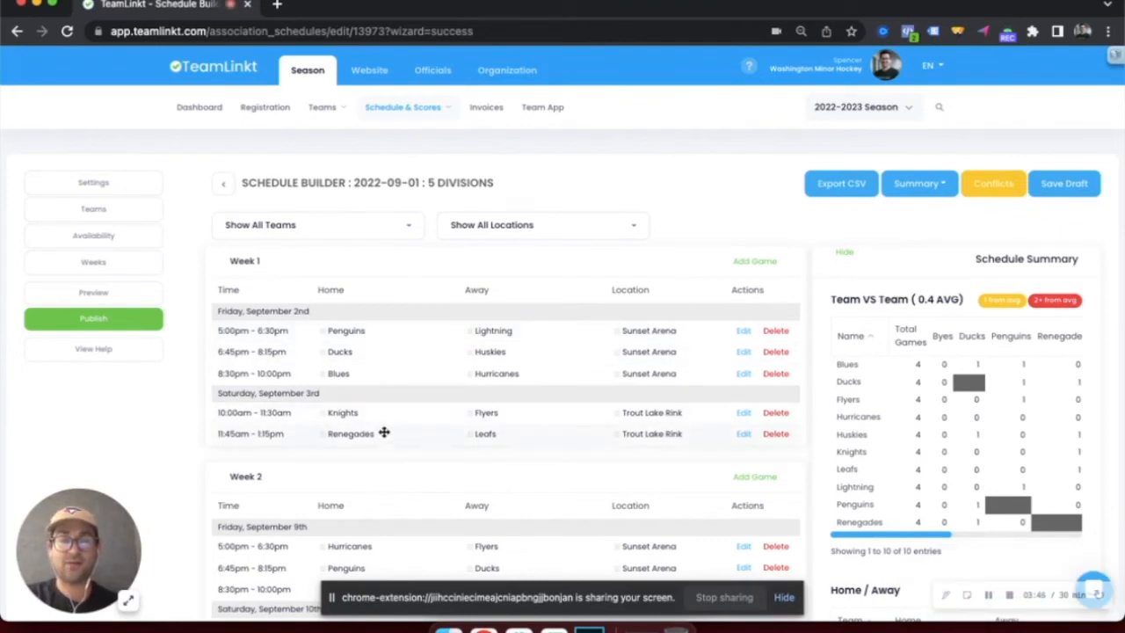
pyautogui.scroll(-1, 384, 429)
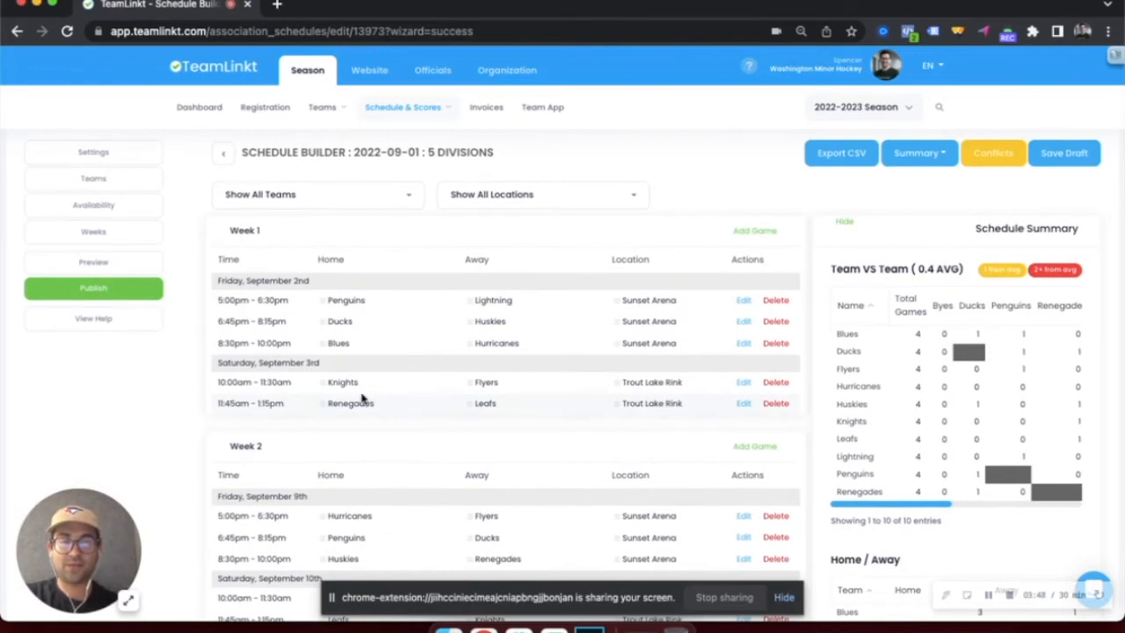
pyautogui.scroll(1, 361, 398)
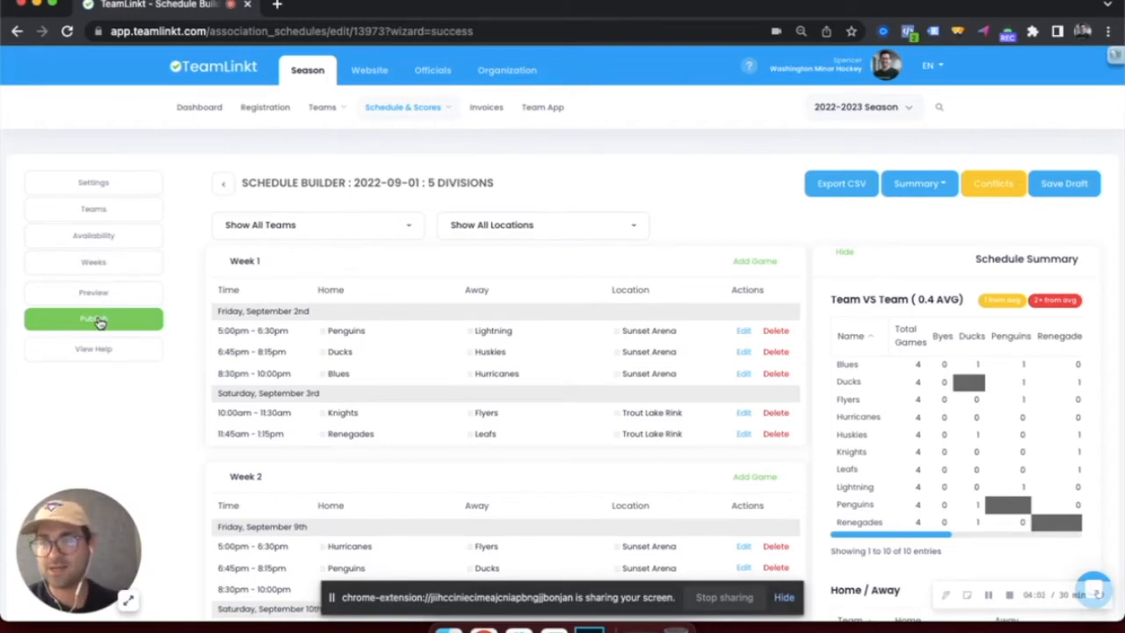
# Step: Go to the scheduled events and open the form for adding events manually
pyautogui.moveTo(416, 114)
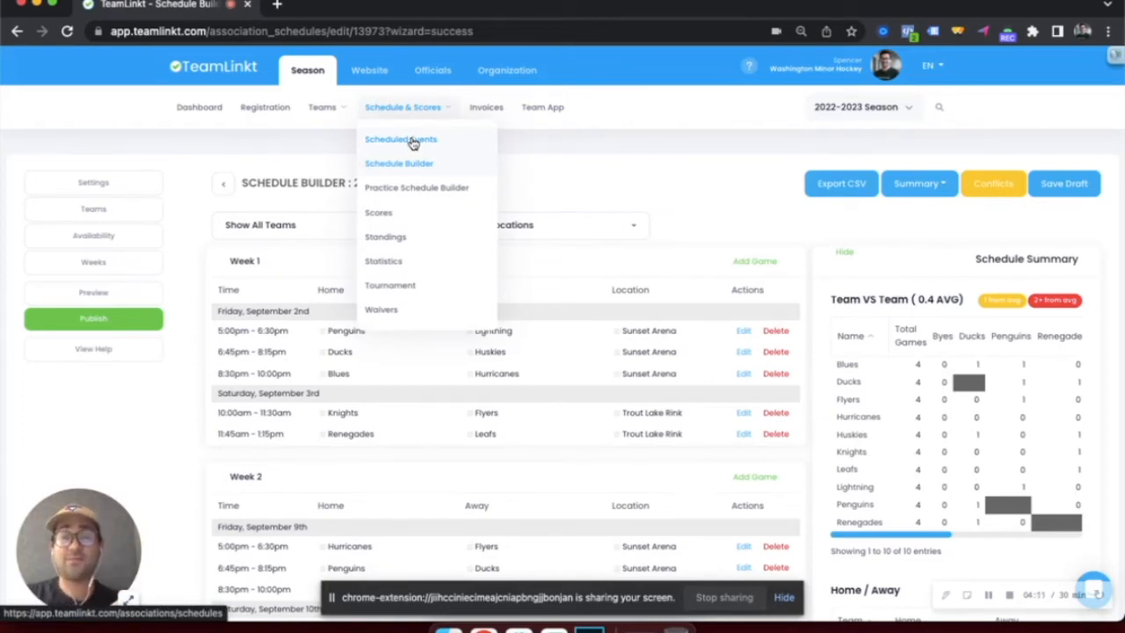
pyautogui.click(414, 143)
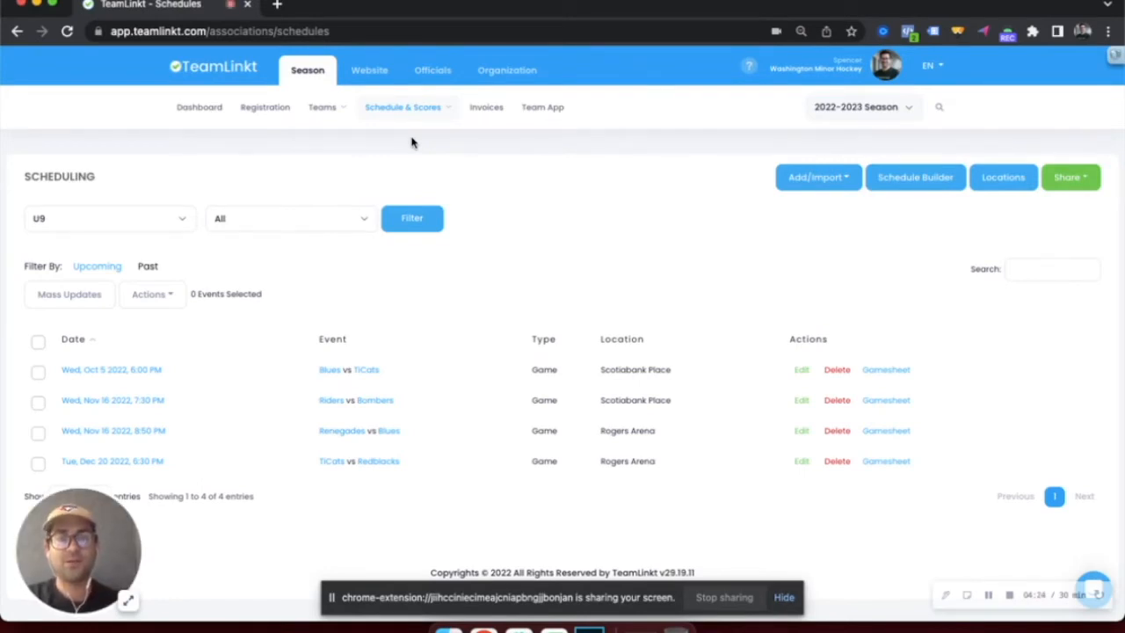
pyautogui.click(797, 184)
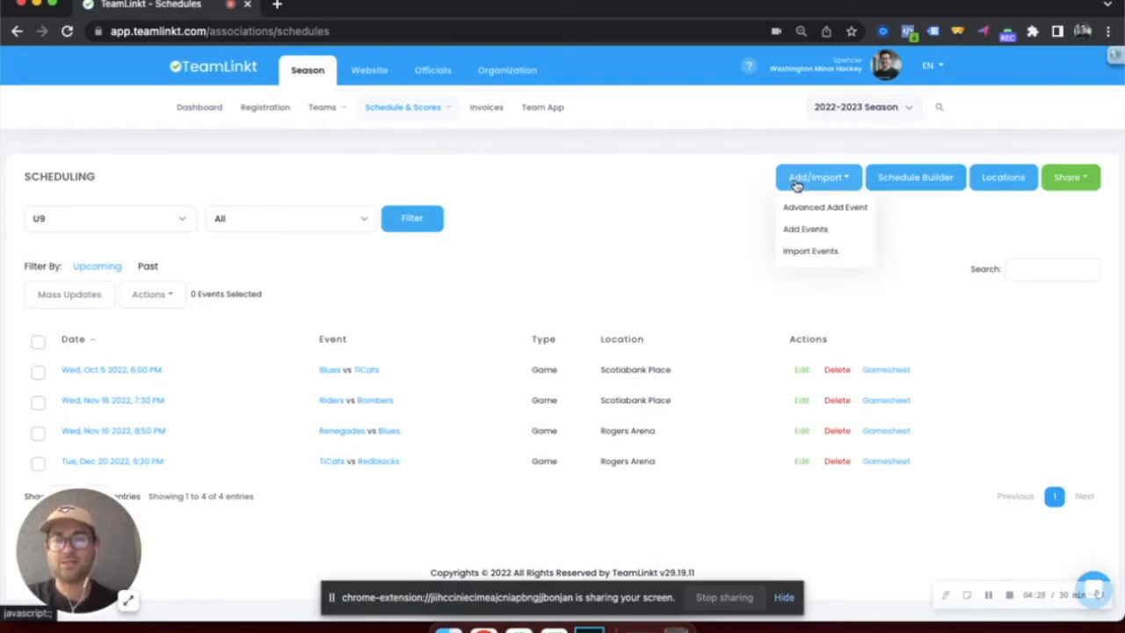
pyautogui.moveTo(407, 118)
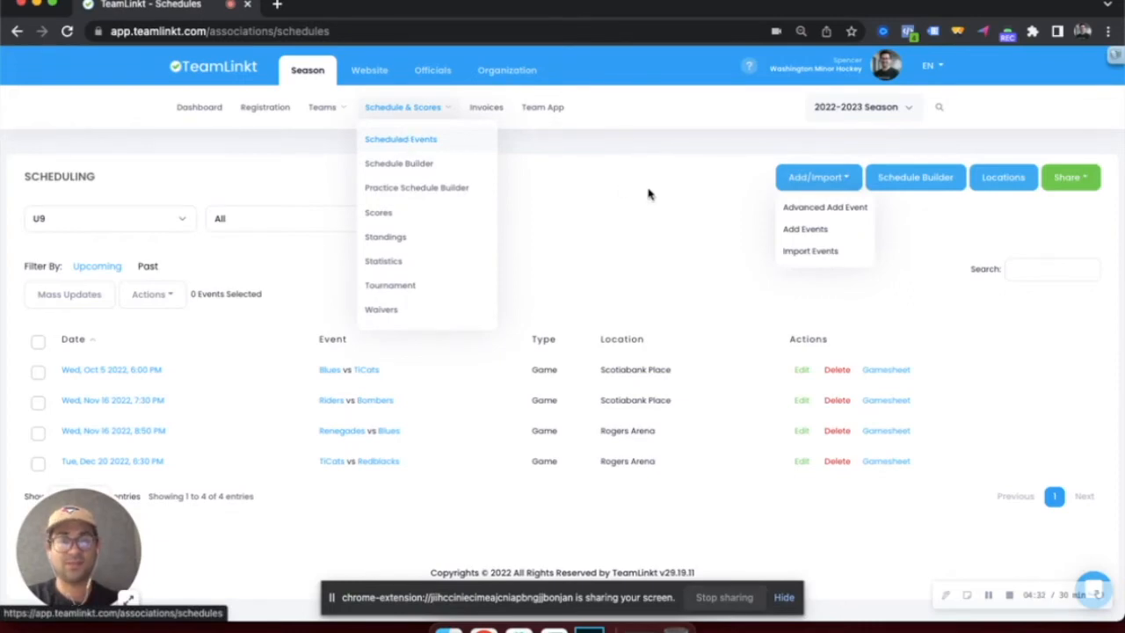
pyautogui.click(804, 230)
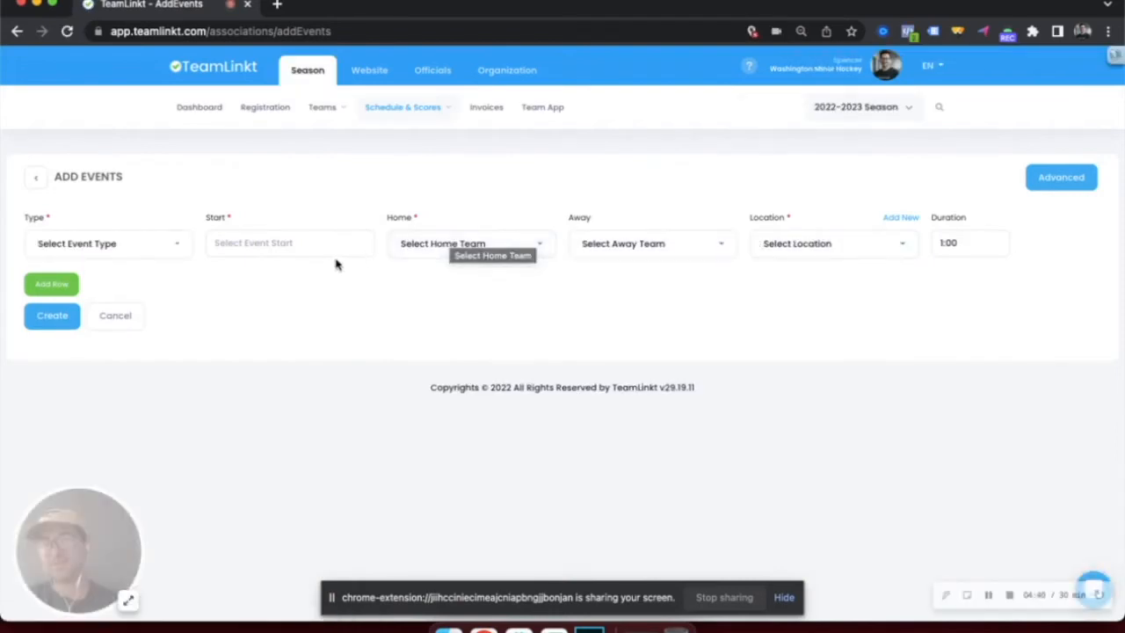
pyautogui.click(149, 253)
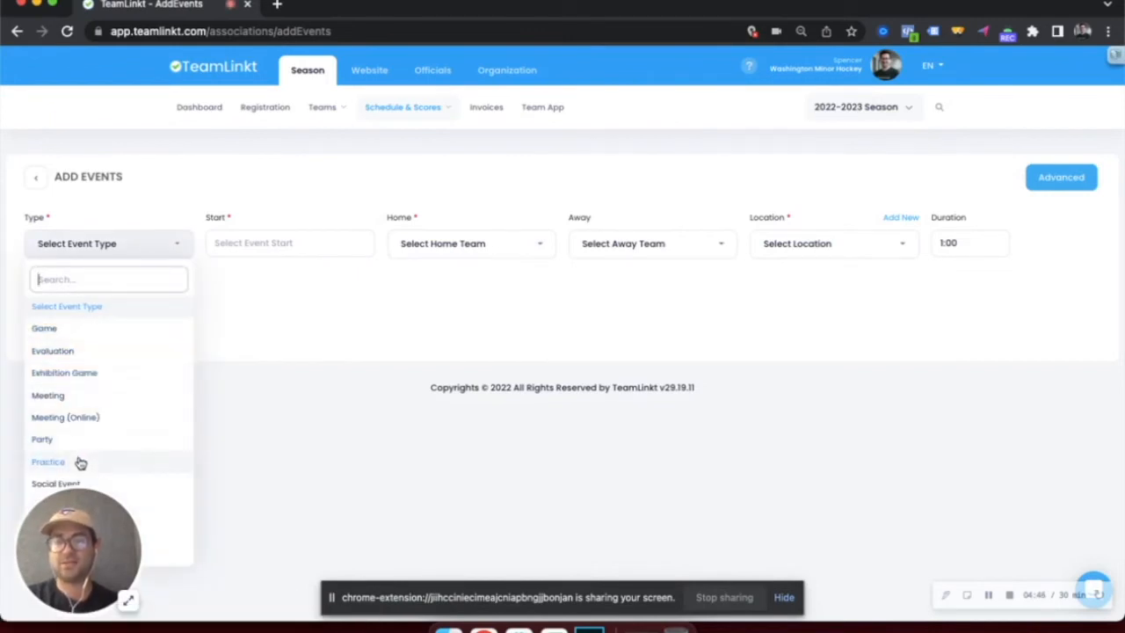
pyautogui.click(140, 327)
pyautogui.click(285, 249)
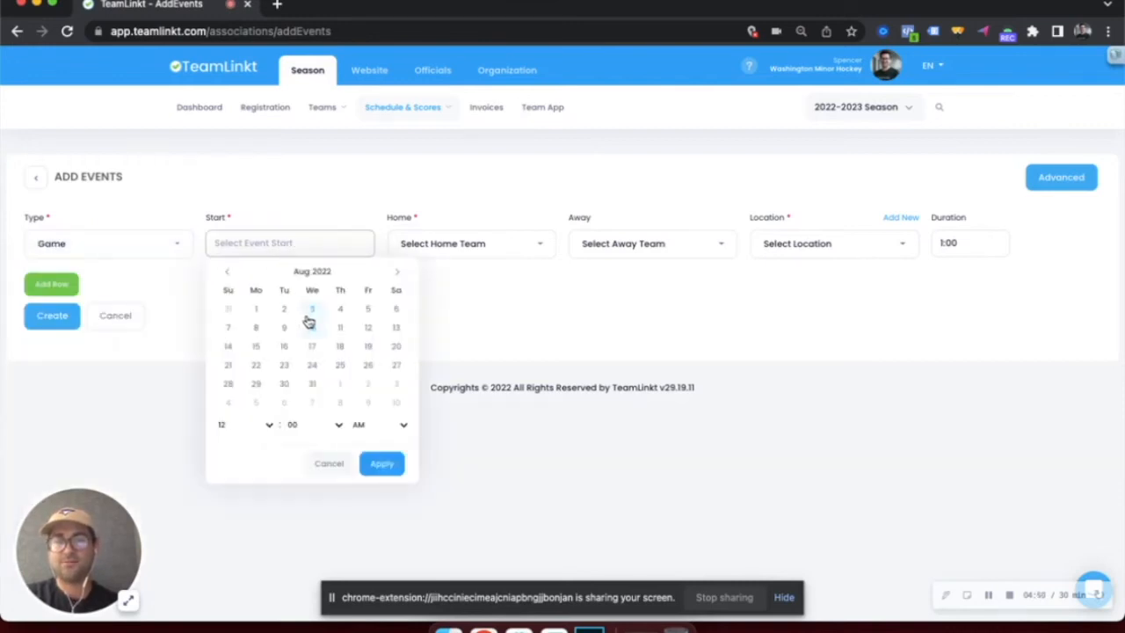
pyautogui.click(360, 427)
pyautogui.click(376, 436)
pyautogui.click(380, 464)
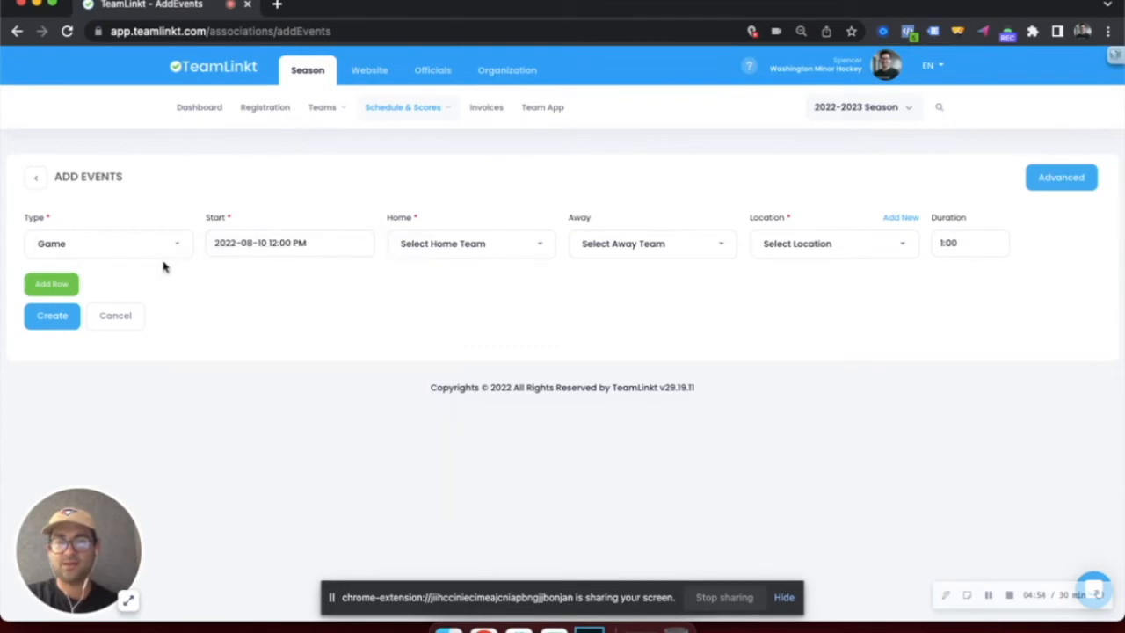
# Step: Choose Blues (U15) as home team, Flyers (U15) as away team and Sunset Arena as the game's location
pyautogui.click(454, 247)
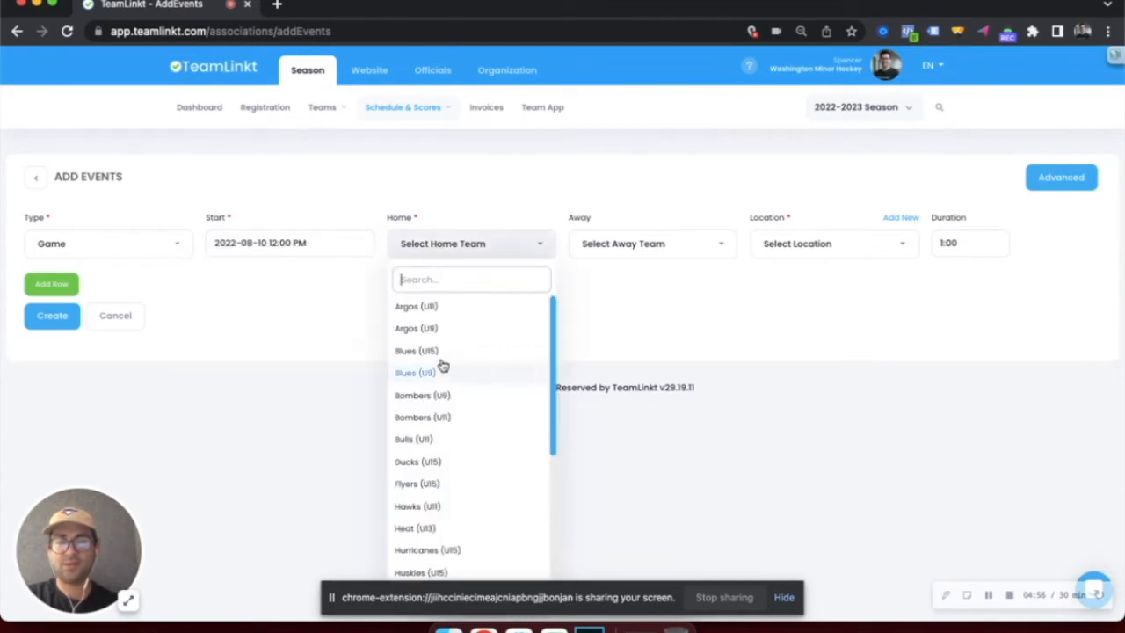
pyautogui.click(432, 350)
pyautogui.click(631, 253)
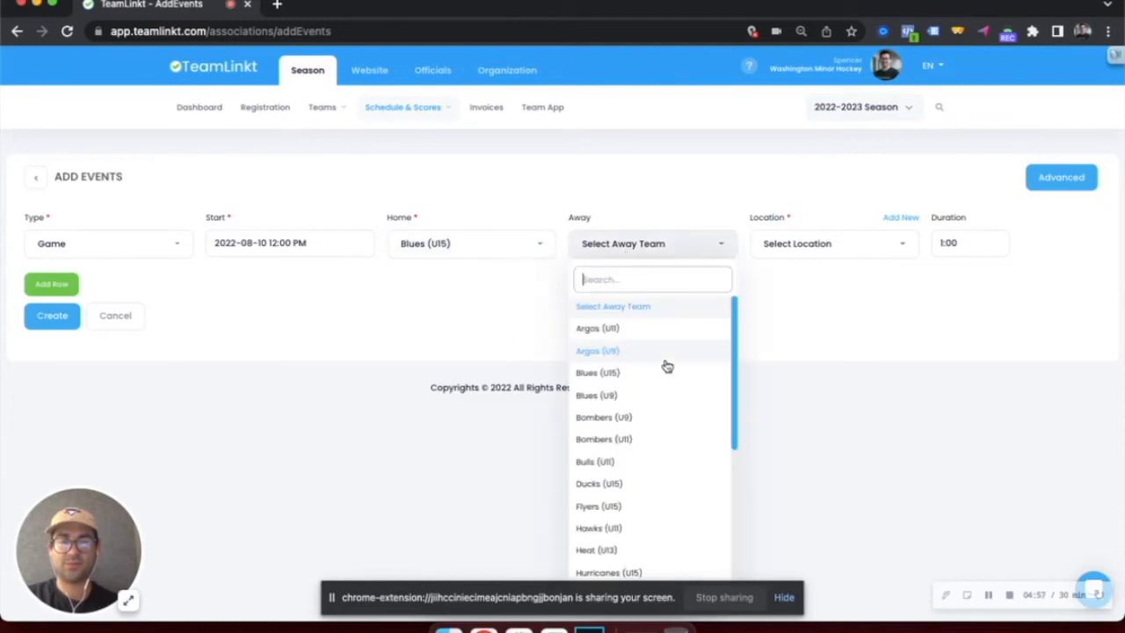
pyautogui.scroll(-2, 655, 387)
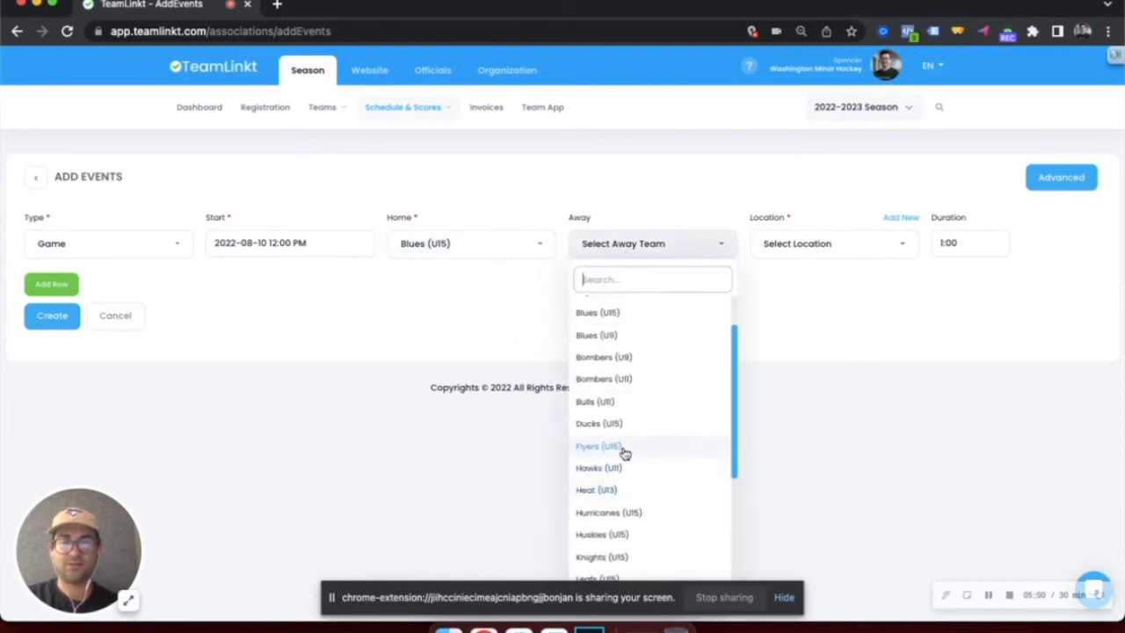
pyautogui.click(624, 450)
pyautogui.click(818, 251)
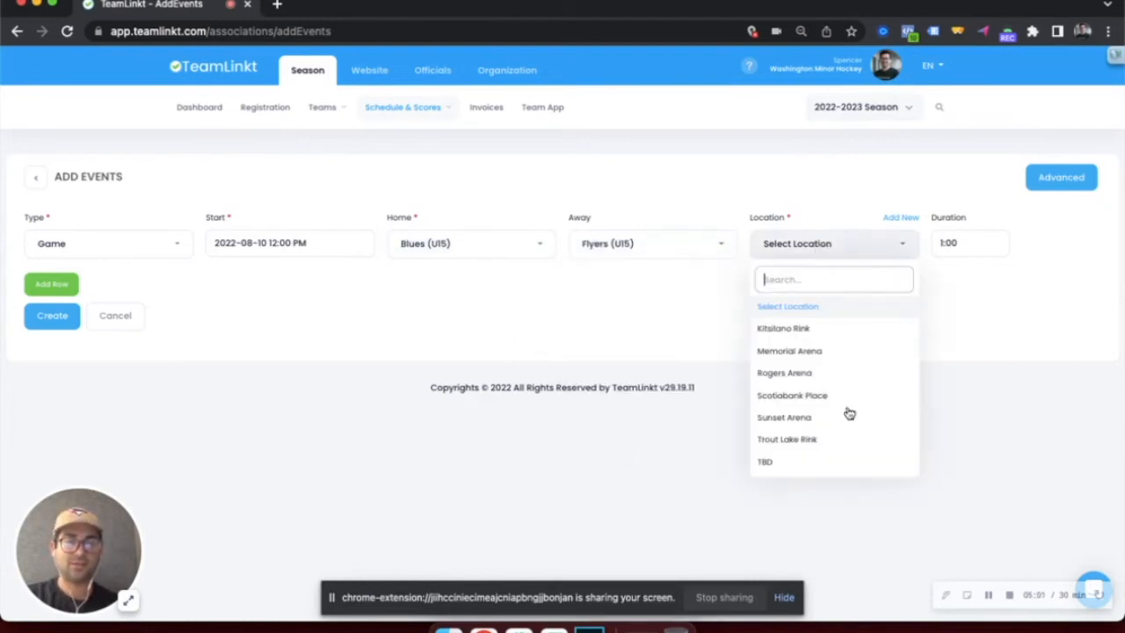
pyautogui.click(795, 419)
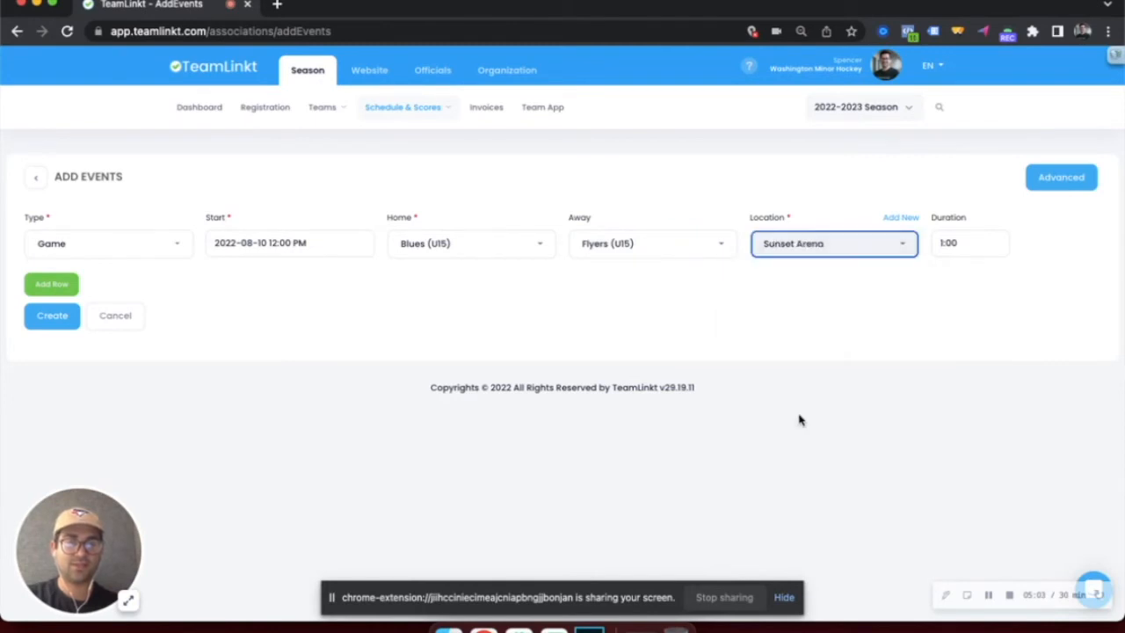
# Step: Set the game's duration to 1:30
pyautogui.click(959, 243)
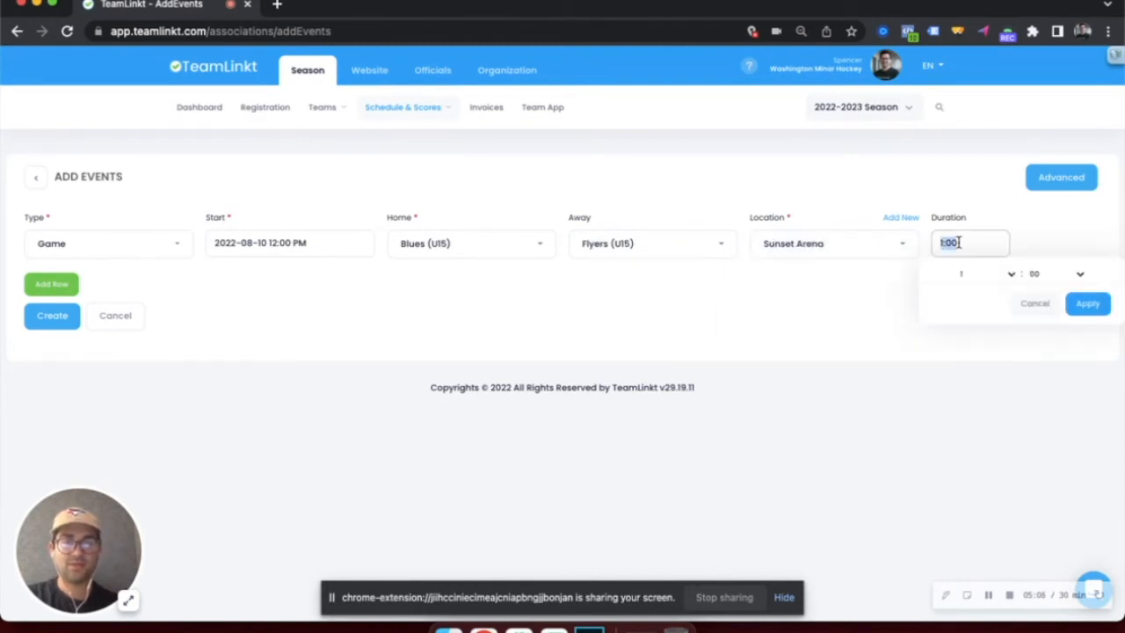
pyautogui.click(1038, 275)
pyautogui.click(1058, 355)
pyautogui.click(1094, 309)
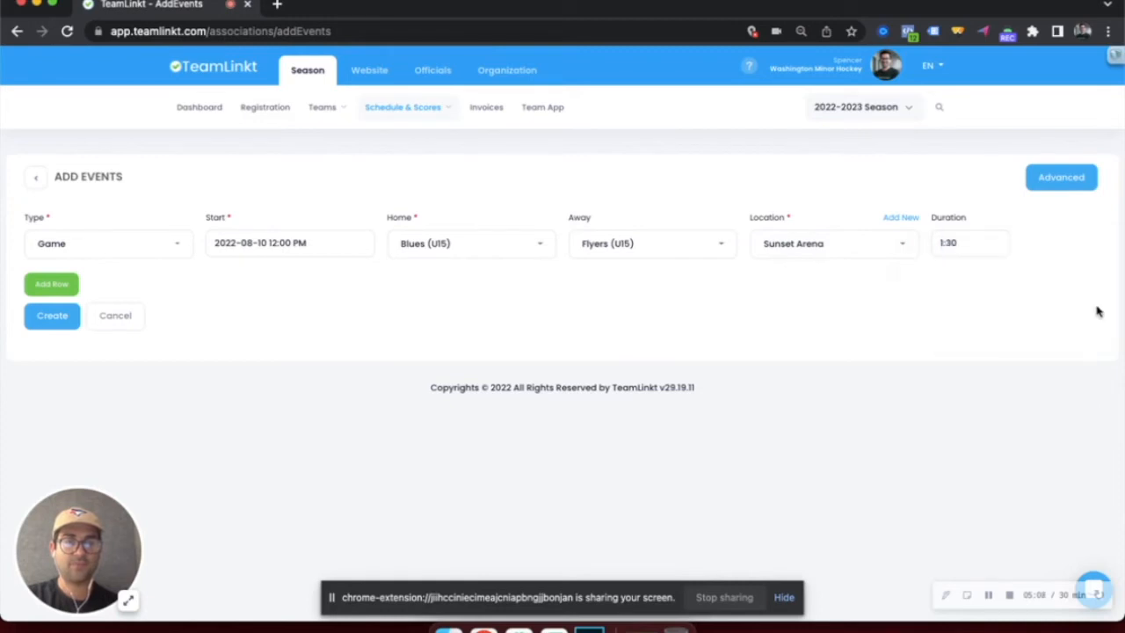
pyautogui.click(46, 283)
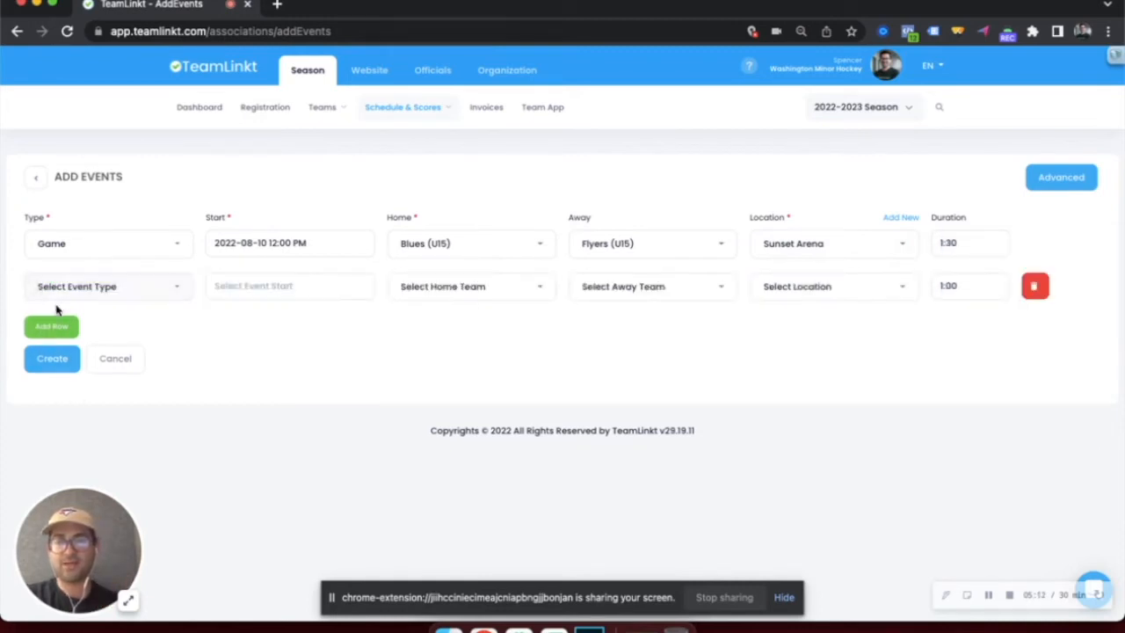
pyautogui.click(1035, 288)
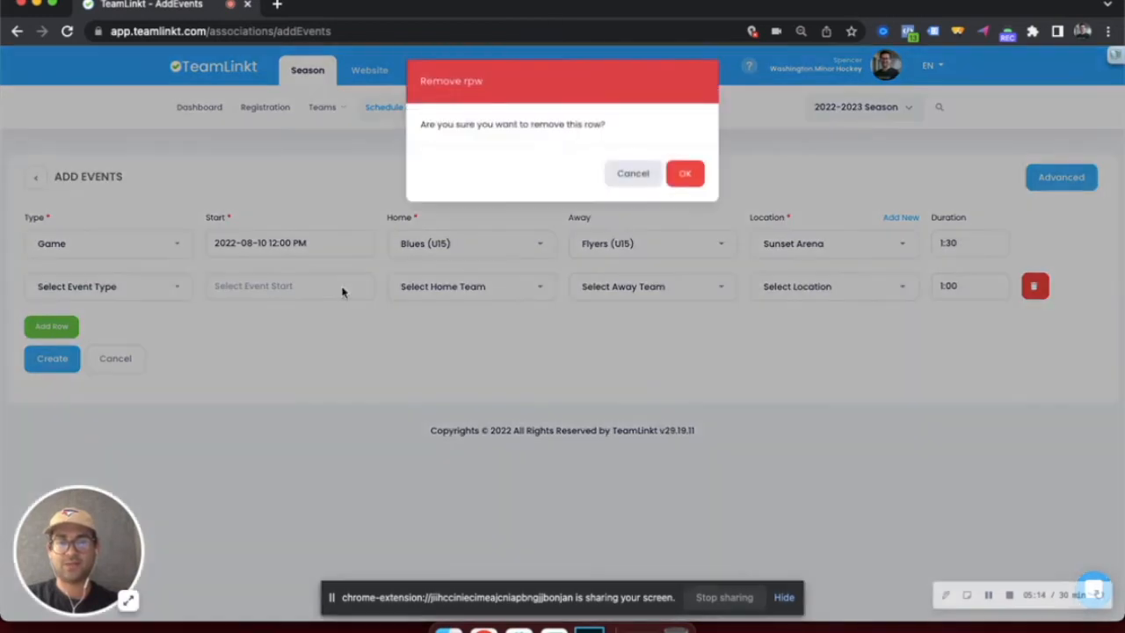
pyautogui.click(678, 174)
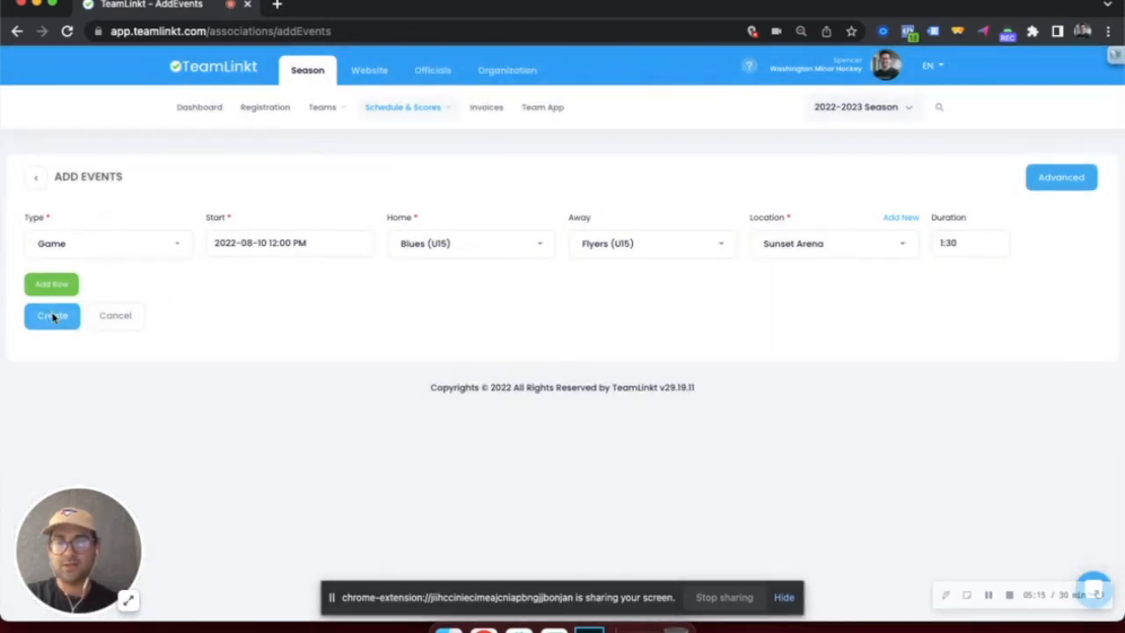
# Step: Create the game event and open the Import Events grid from the scheduled events
pyautogui.click(53, 316)
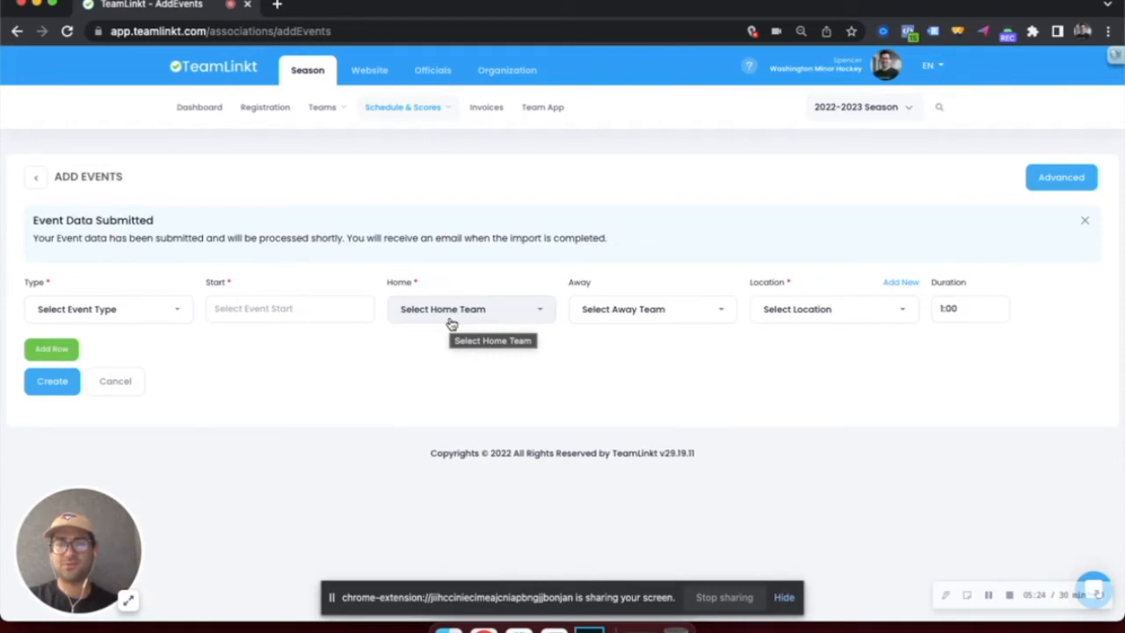
pyautogui.moveTo(407, 93)
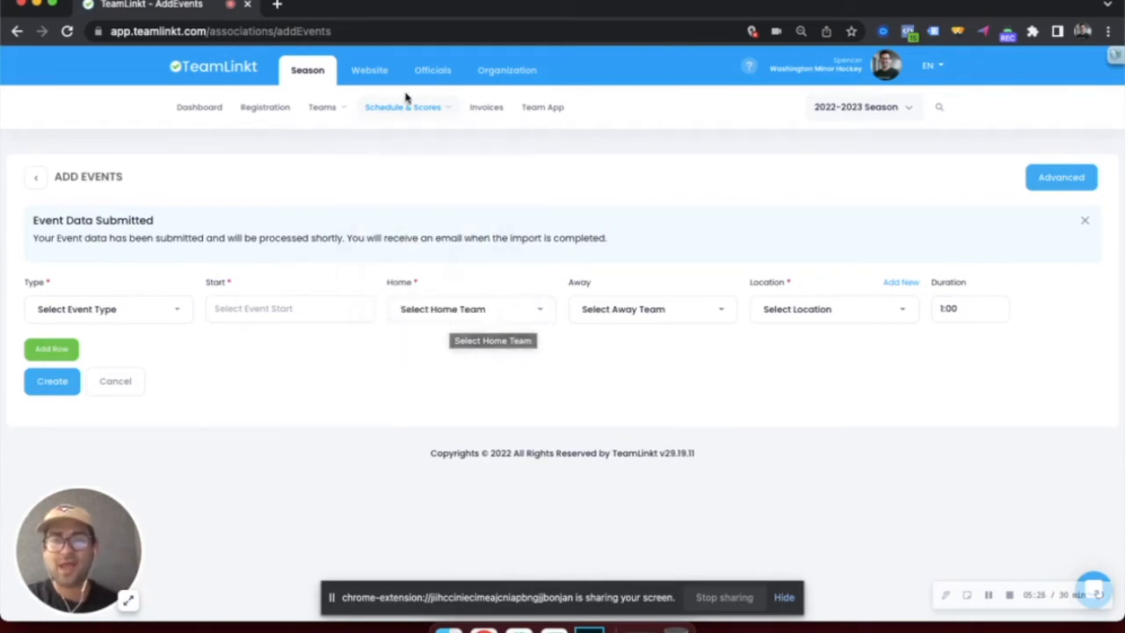
pyautogui.click(407, 144)
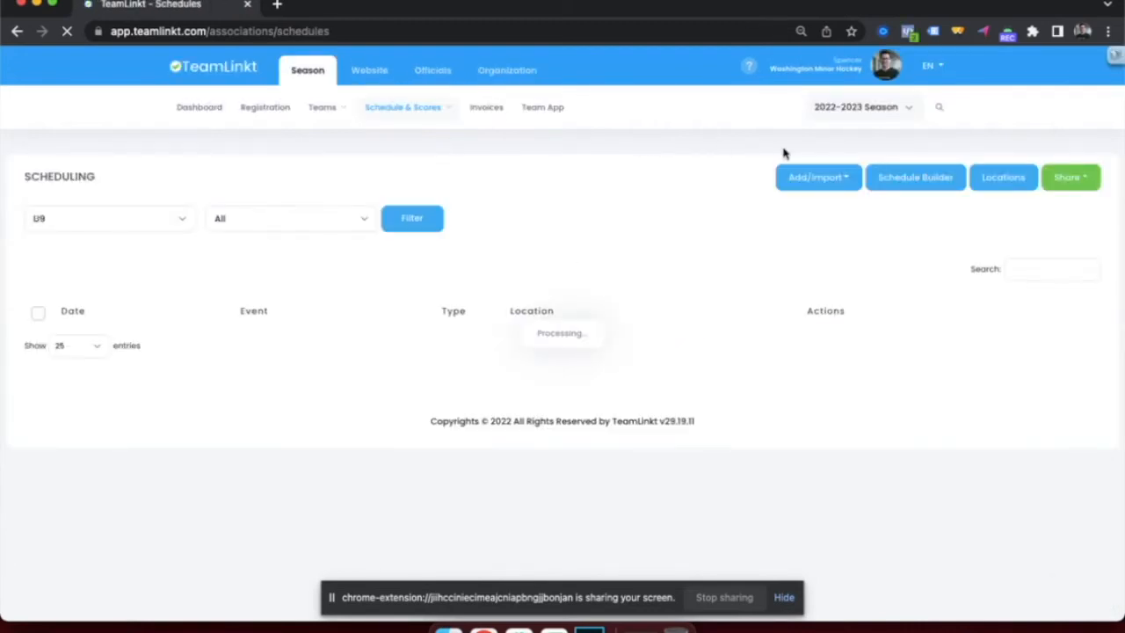
pyautogui.click(819, 180)
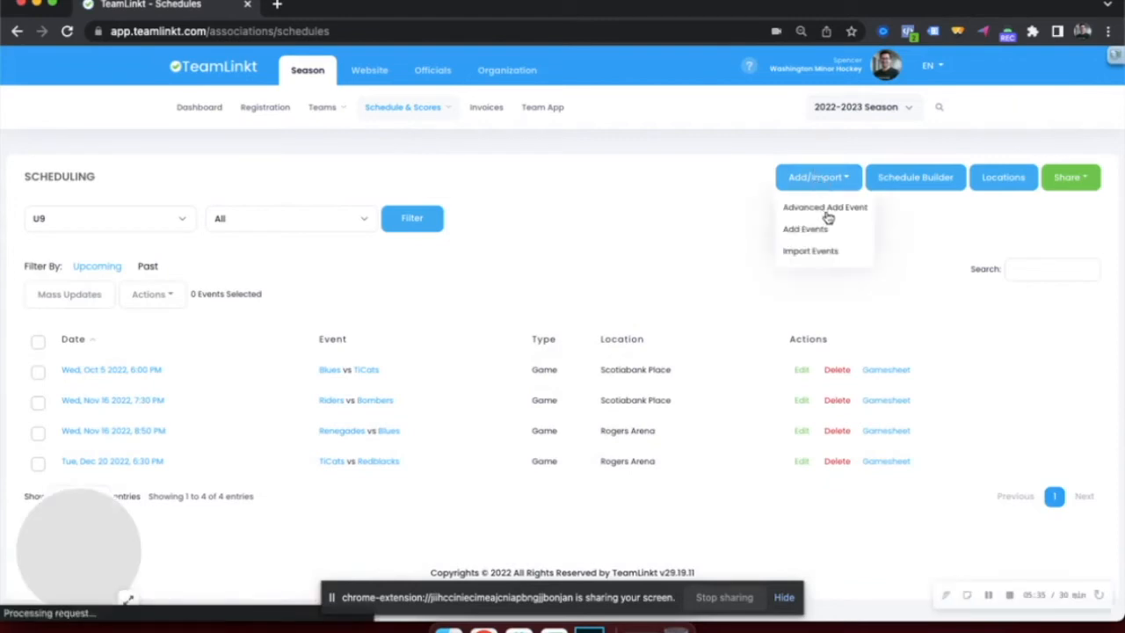
pyautogui.click(810, 251)
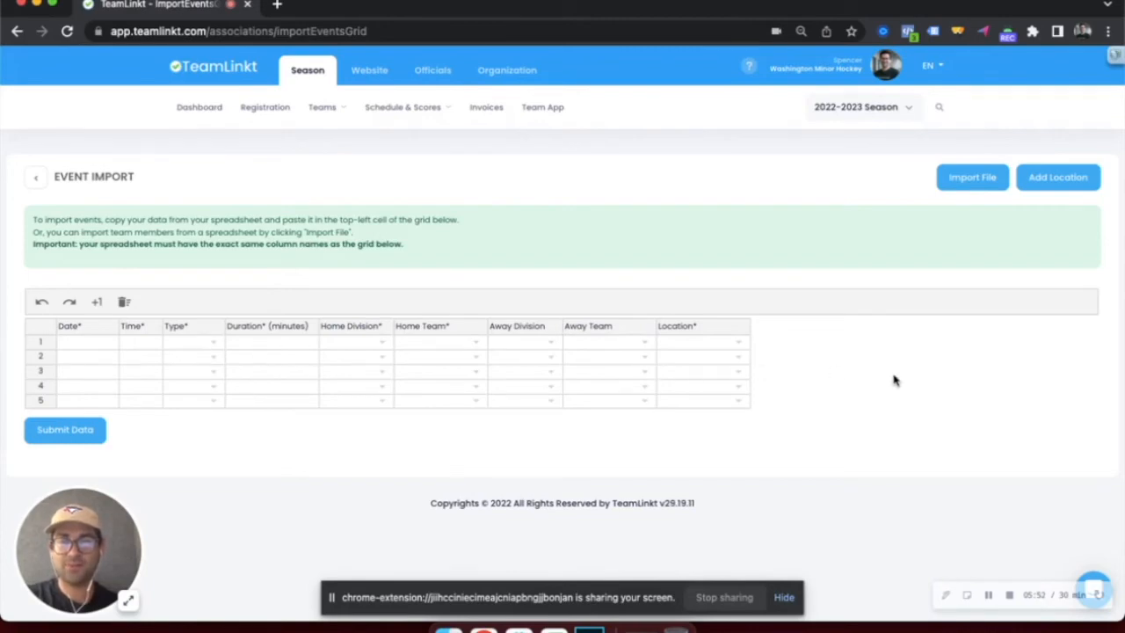
# Step: Switch to Excel and copy the game rows 2 to 14, from the Date through the Location column
pyautogui.click(655, 629)
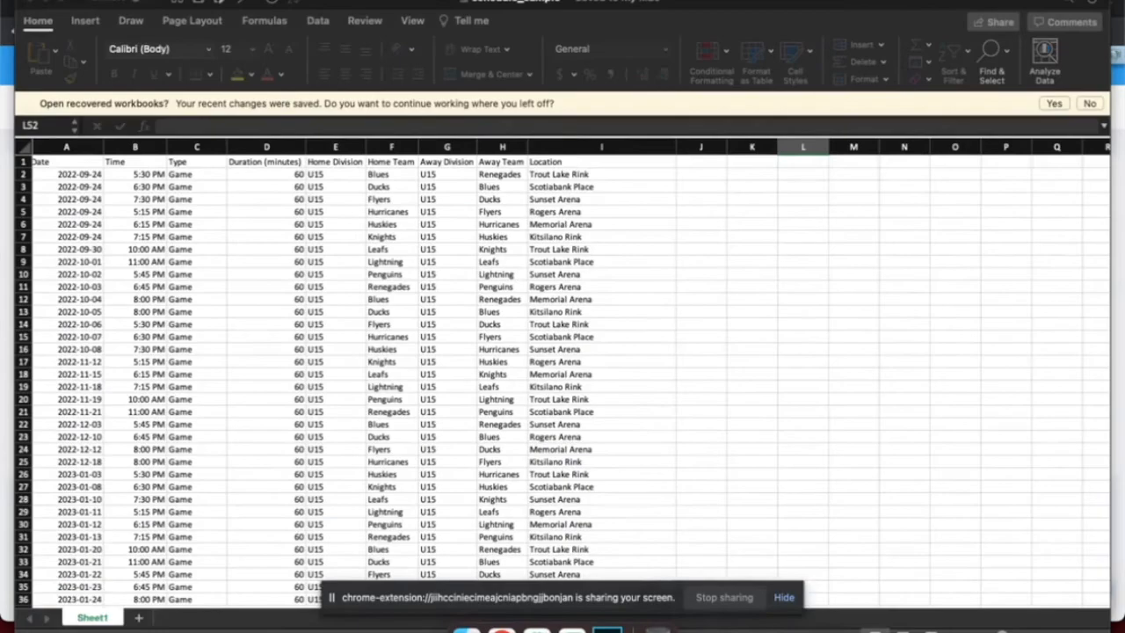
pyautogui.click(212, 252)
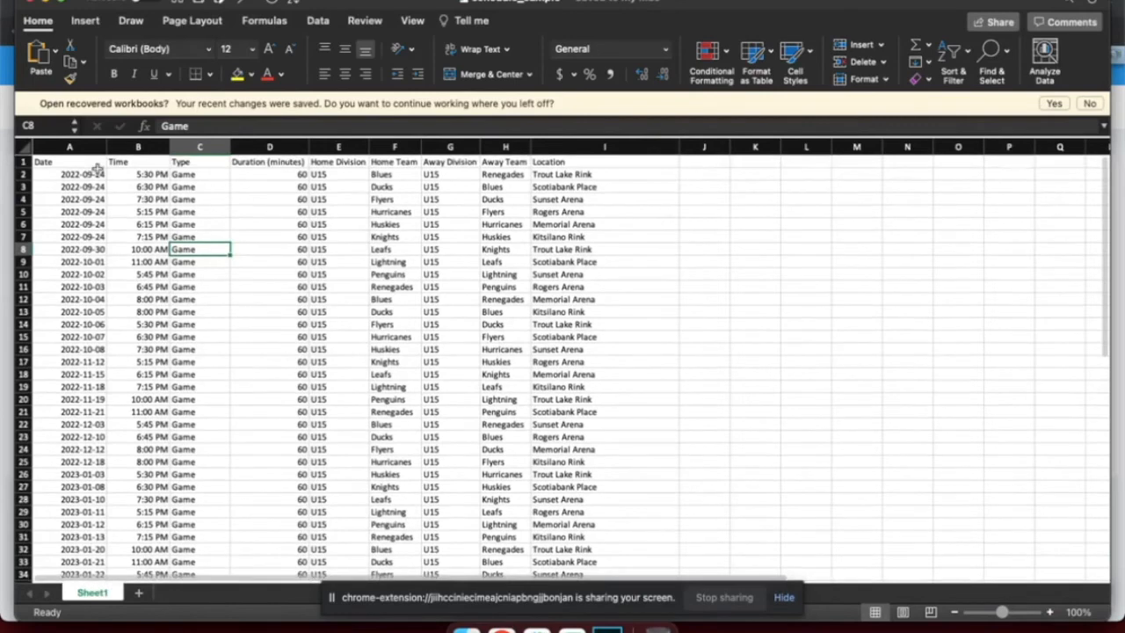
pyautogui.click(62, 174)
pyautogui.moveTo(61, 174)
pyautogui.mouseDown()
pyautogui.moveTo(505, 220)
pyautogui.moveTo(620, 268)
pyautogui.moveTo(624, 511)
pyautogui.moveTo(624, 382)
pyautogui.moveTo(630, 455)
pyautogui.moveTo(612, 319)
pyautogui.mouseUp()
pyautogui.press('super+c')
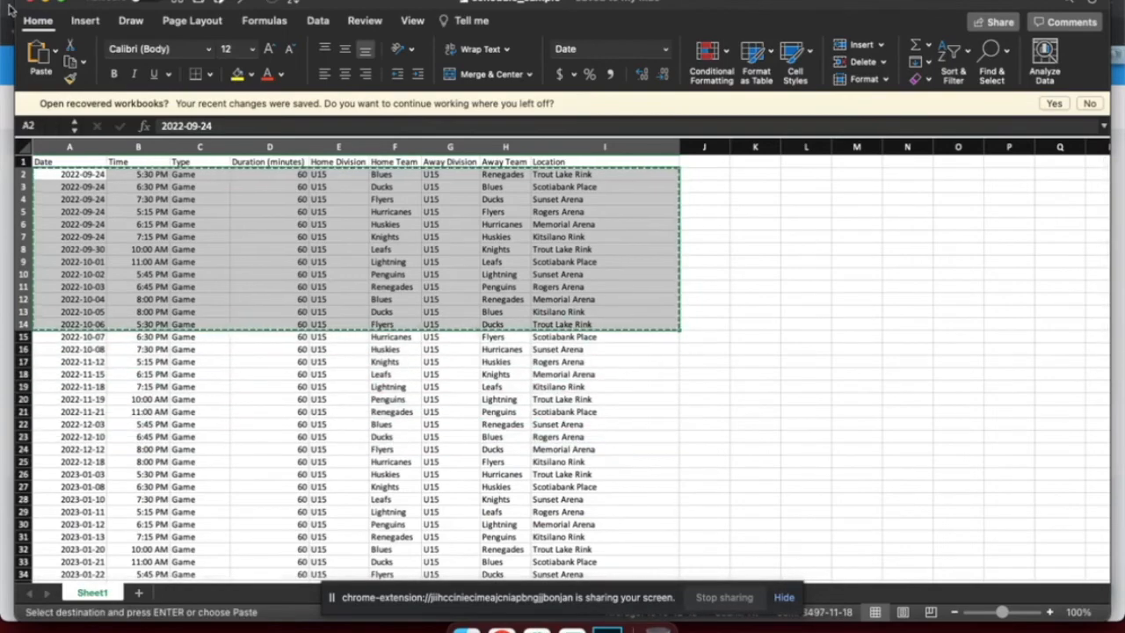
# Step: Switch back to TeamLinkt, paste the copied games into the import grid starting at the first Date cell, and submit the data
pyautogui.click(49, 4)
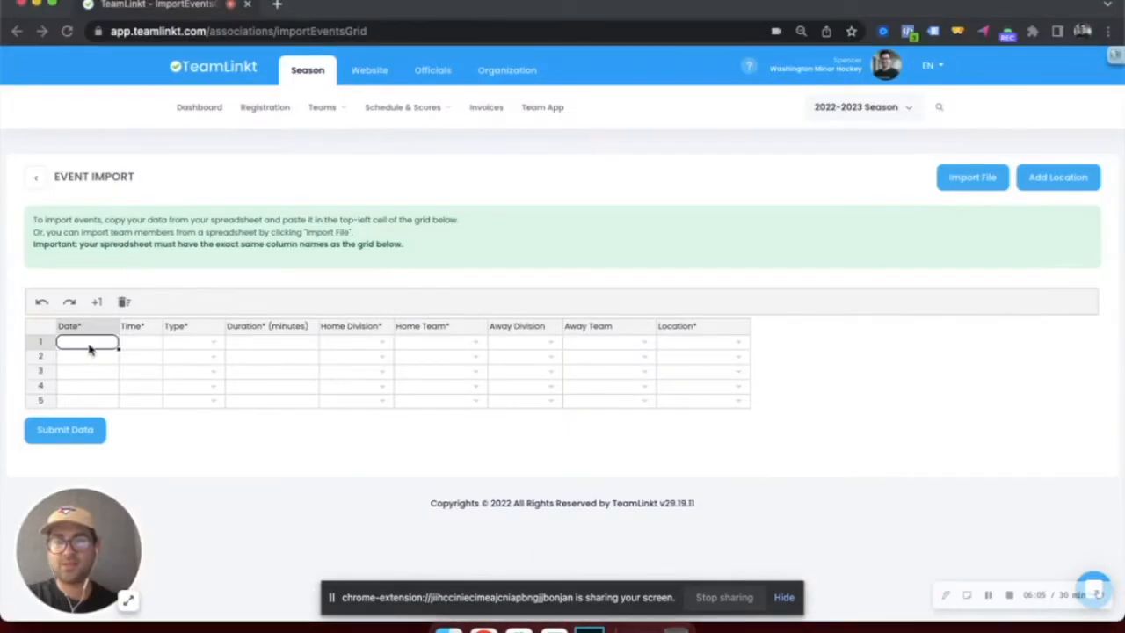
pyautogui.click(89, 349)
pyautogui.press('super+v')
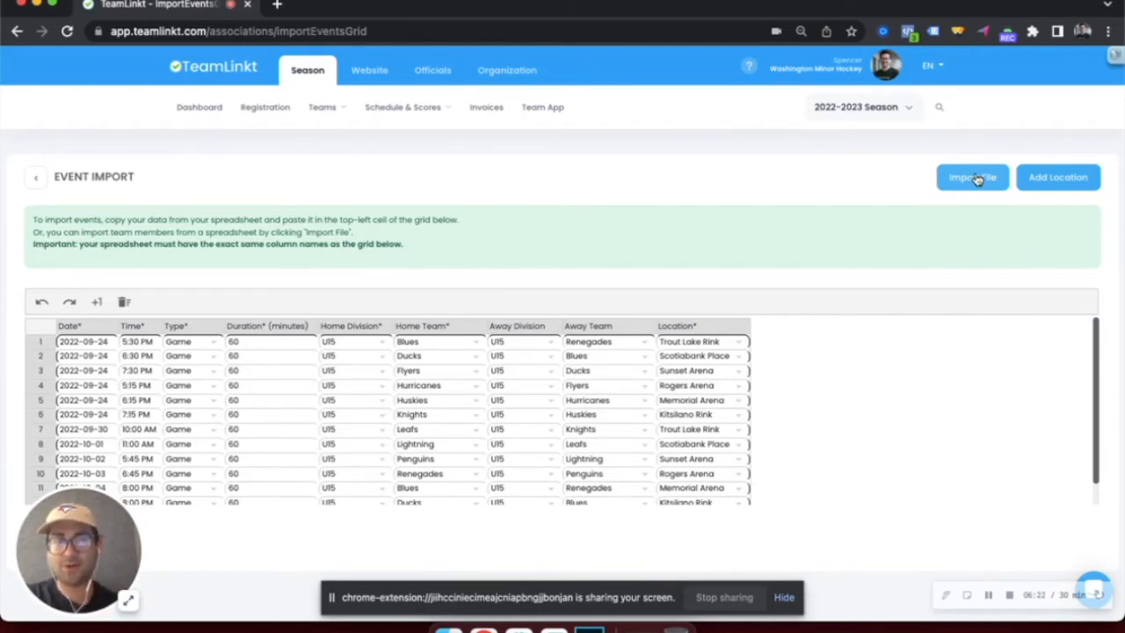
pyautogui.scroll(-1, 789, 316)
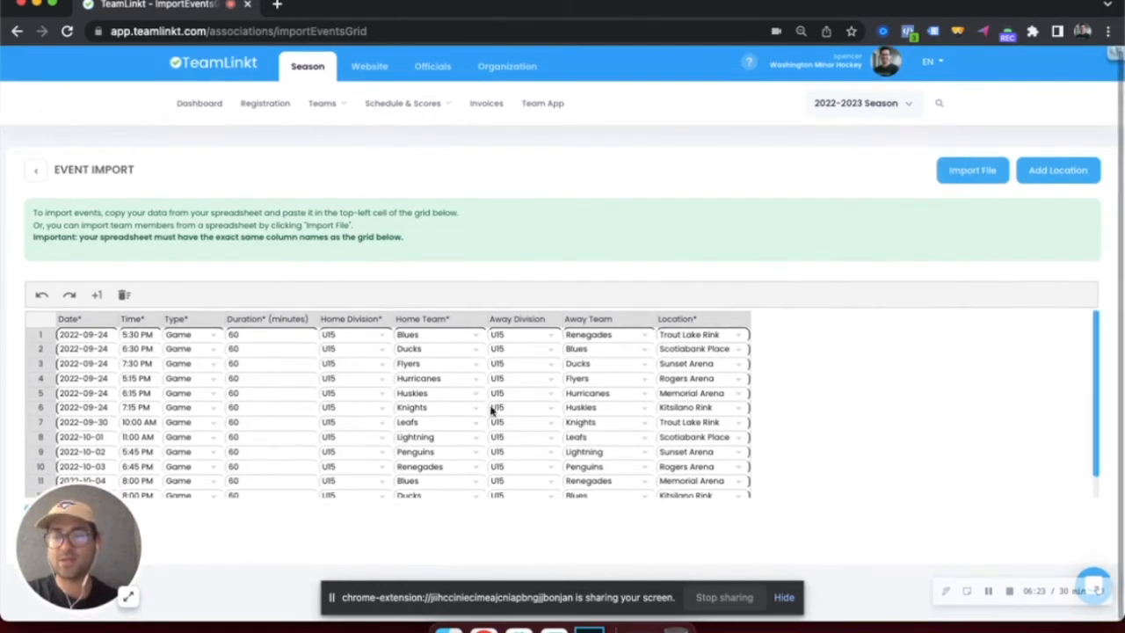
pyautogui.moveTo(96, 510); pyautogui.dragTo(173, 519)
pyautogui.click(69, 524)
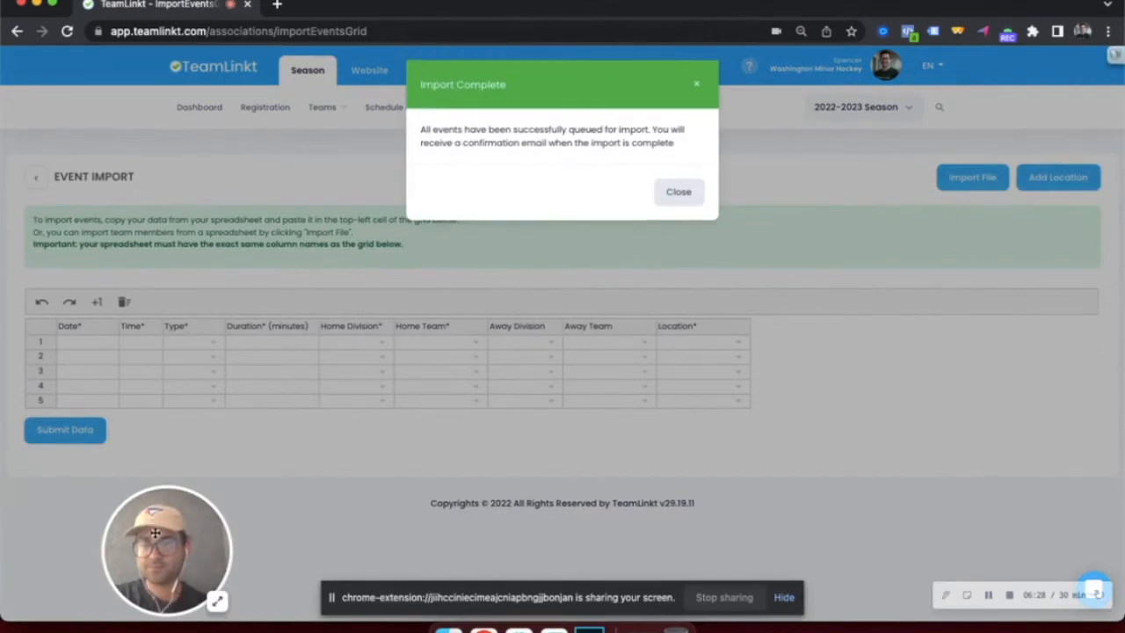
pyautogui.click(677, 192)
pyautogui.moveTo(141, 525); pyautogui.dragTo(74, 528)
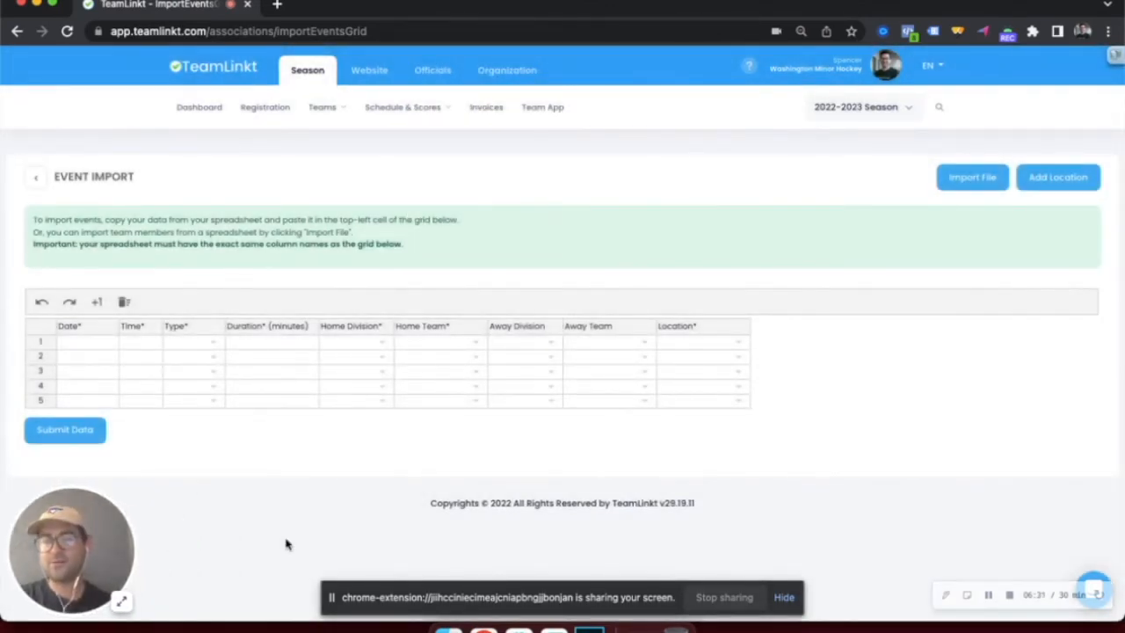
# Step: Go to the scheduled events and filter them to the U15 division
pyautogui.moveTo(395, 95)
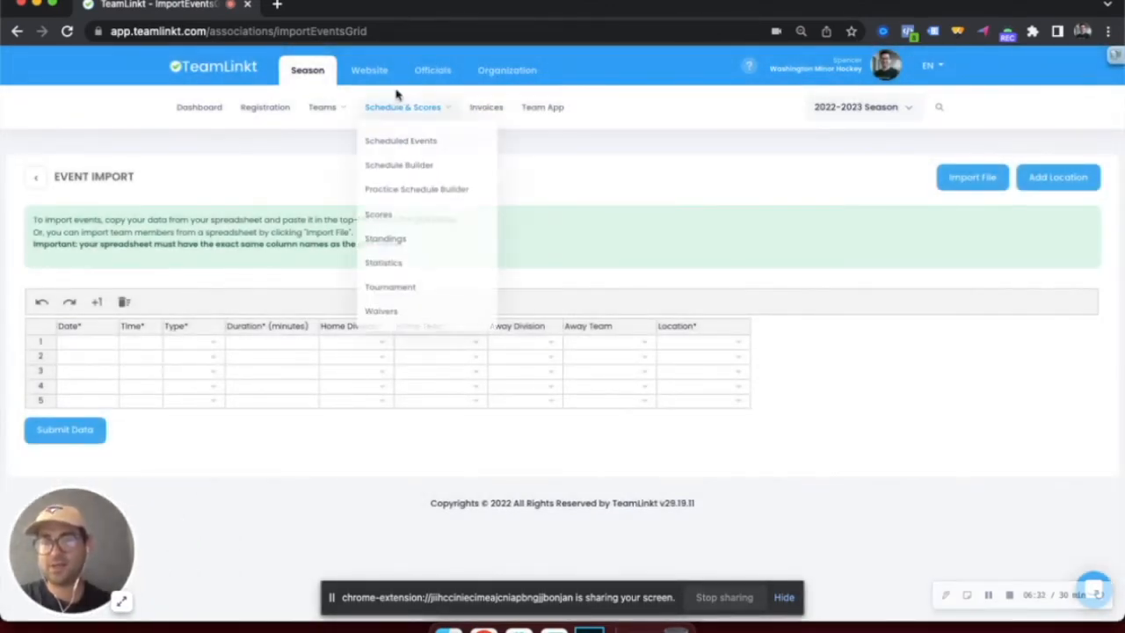
pyautogui.click(407, 143)
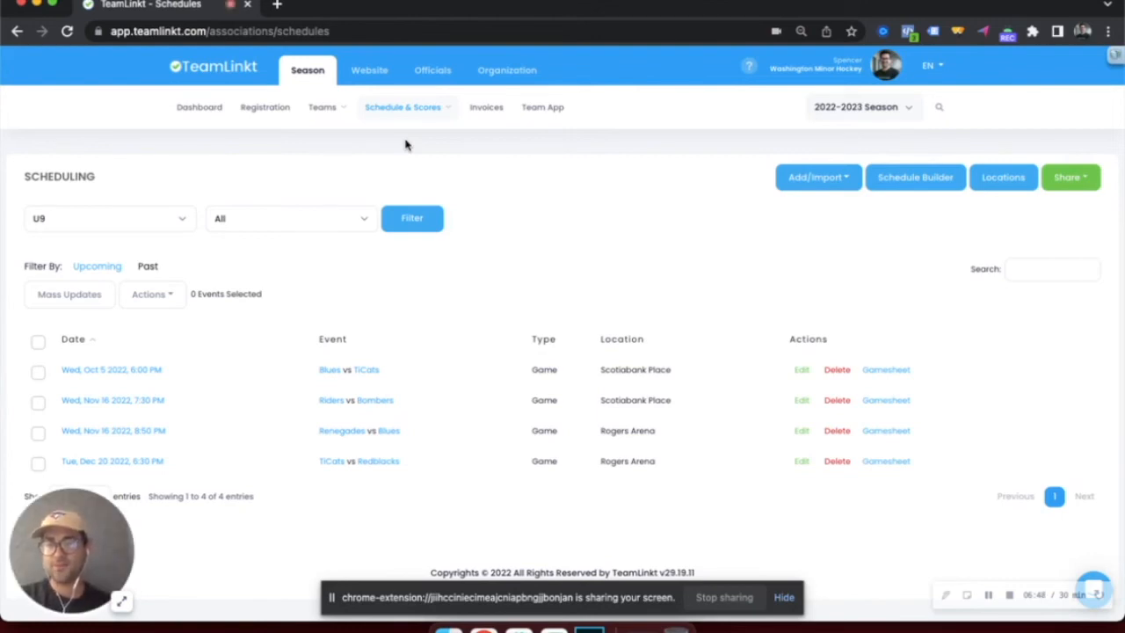
pyautogui.click(124, 225)
pyautogui.click(88, 266)
pyautogui.click(400, 221)
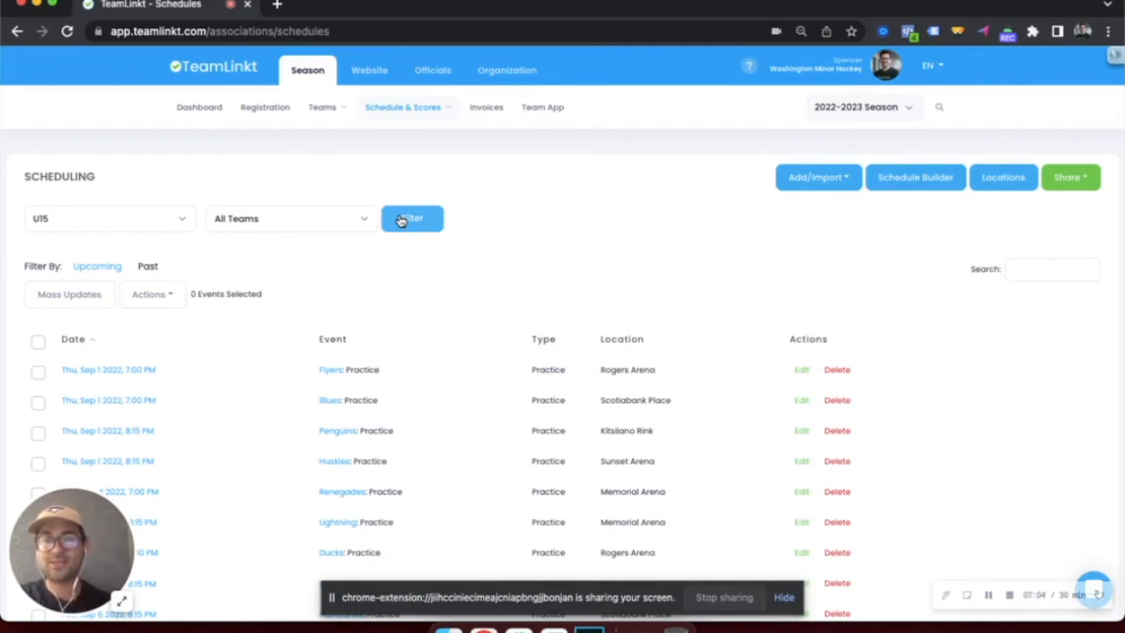
pyautogui.click(396, 110)
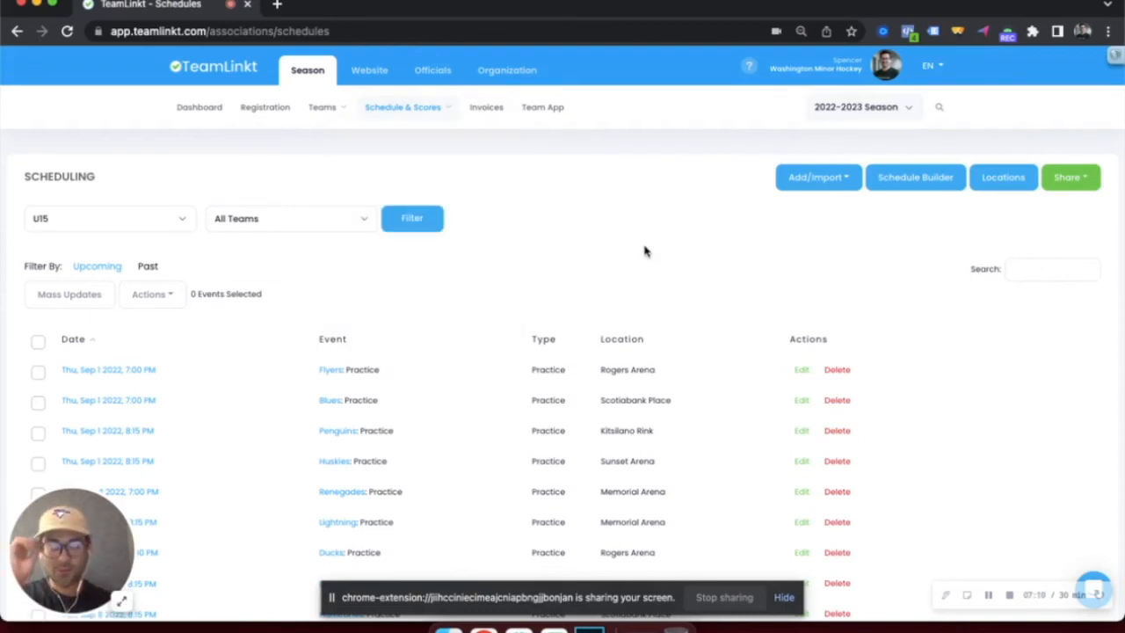
# Step: Open the Flyers practice of Sep 1 2022, 7:00 PM for editing and set its status to Canceled
pyautogui.scroll(-2, 645, 252)
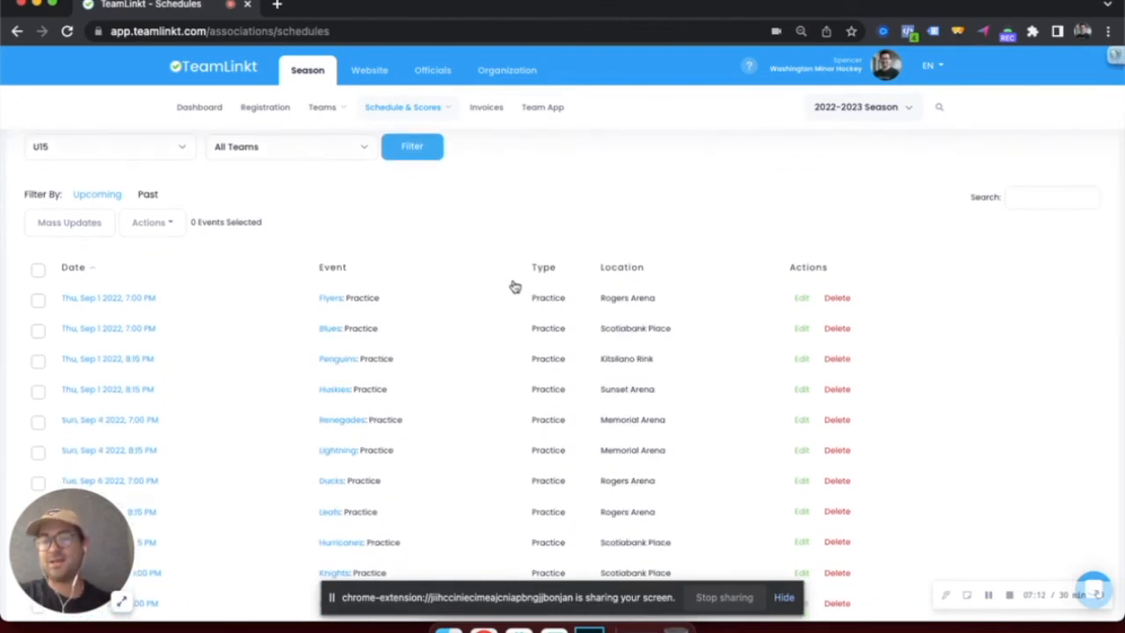
pyautogui.click(805, 301)
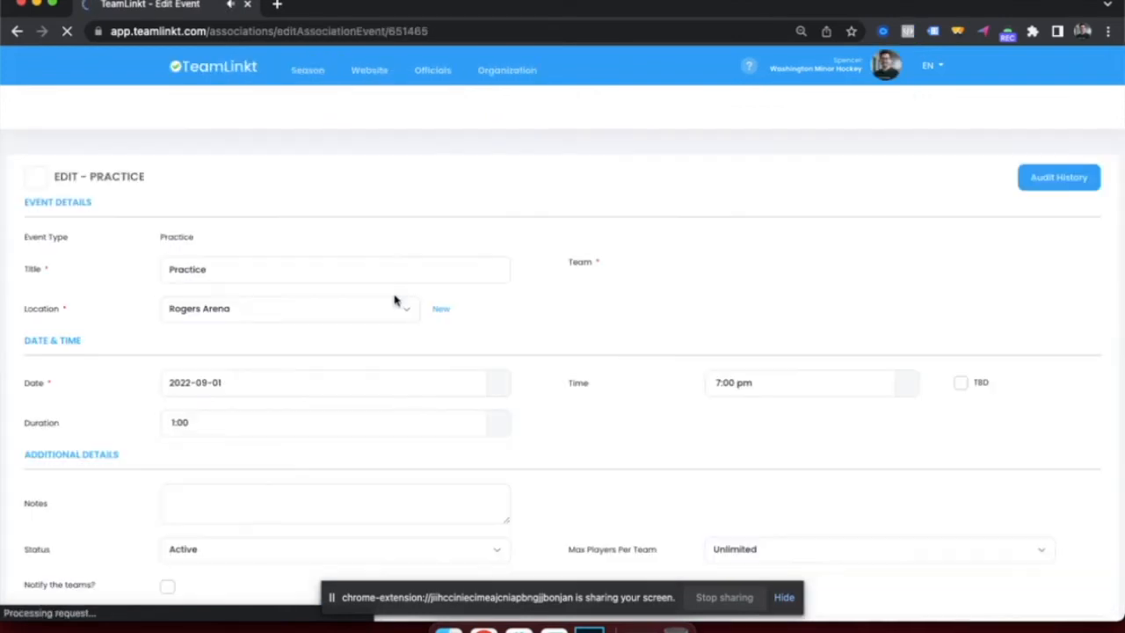
pyautogui.scroll(-1, 395, 300)
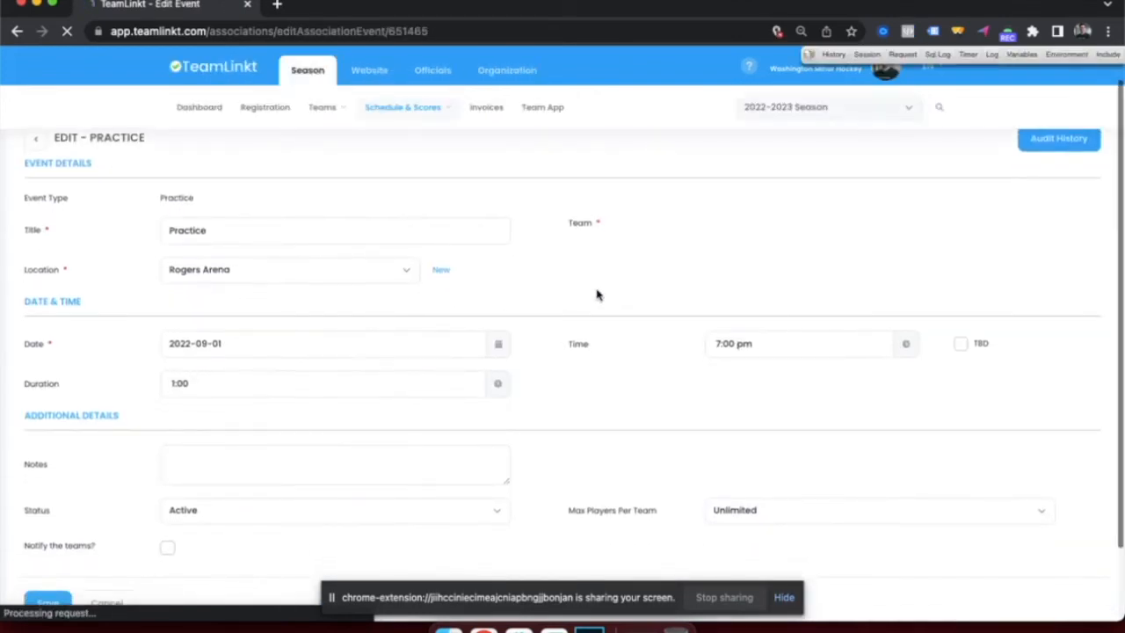
pyautogui.scroll(-1, 642, 312)
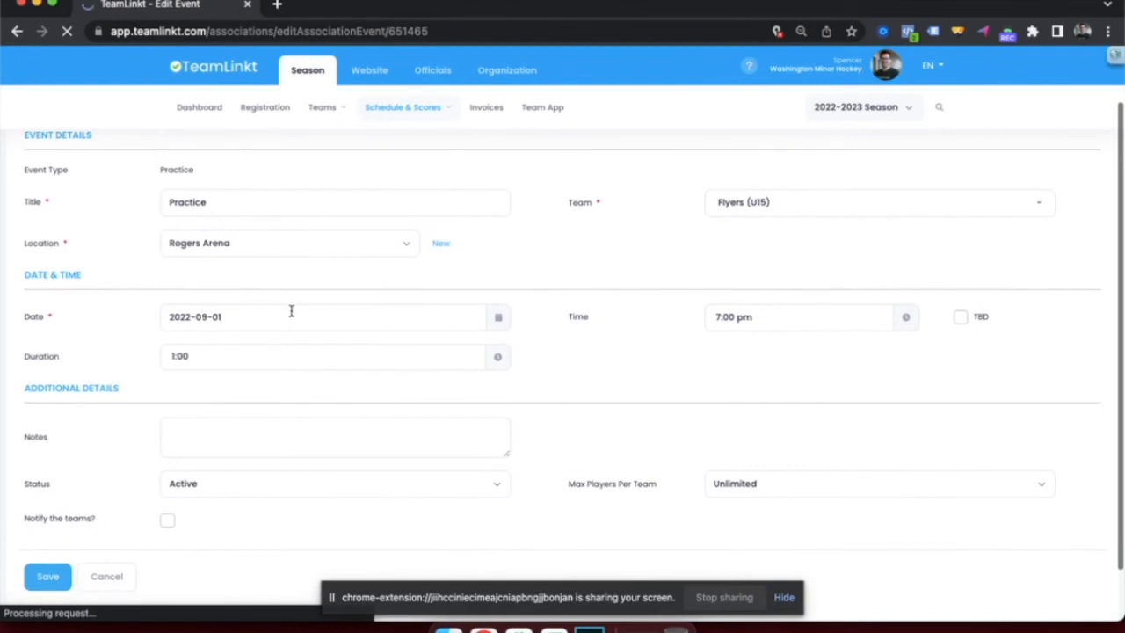
pyautogui.scroll(-2, 259, 324)
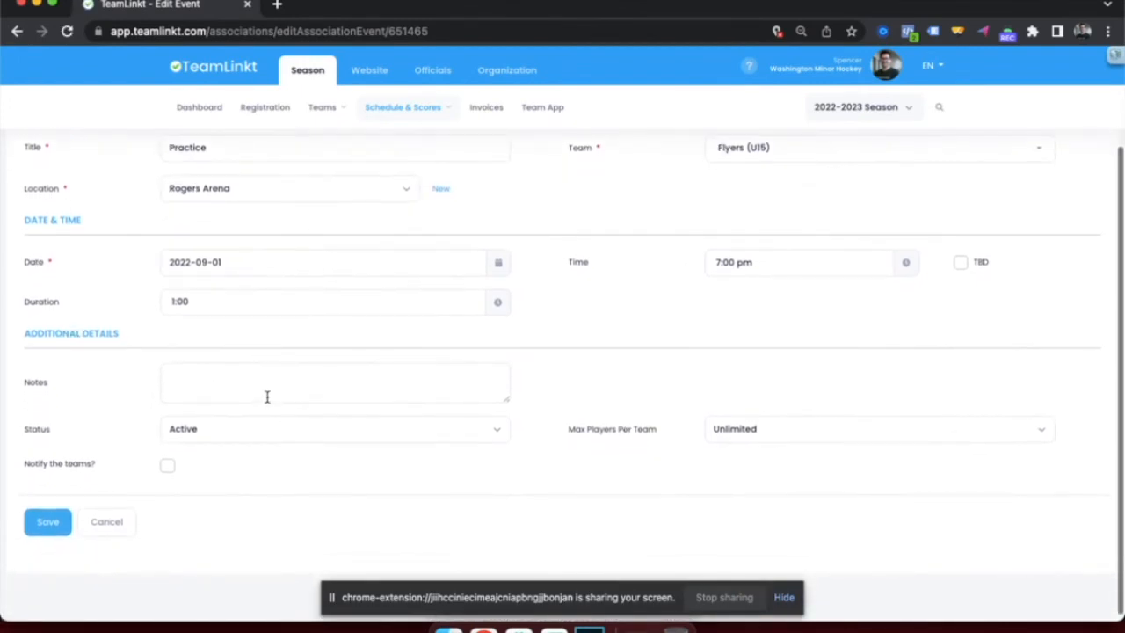
pyautogui.click(253, 432)
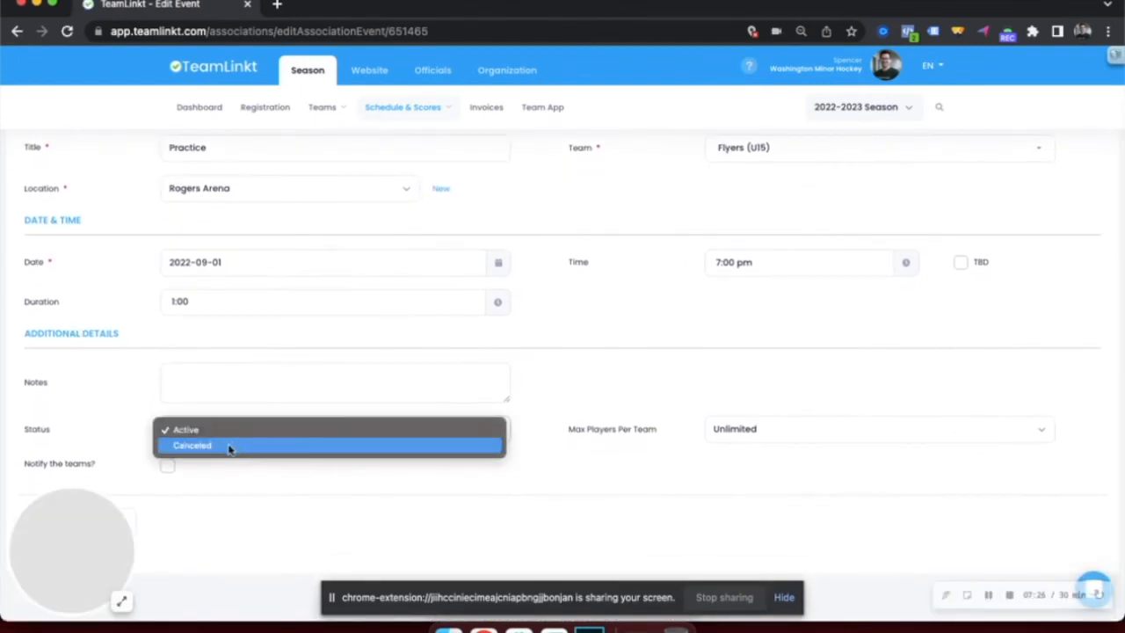
pyautogui.click(228, 447)
pyautogui.scroll(-1, 264, 430)
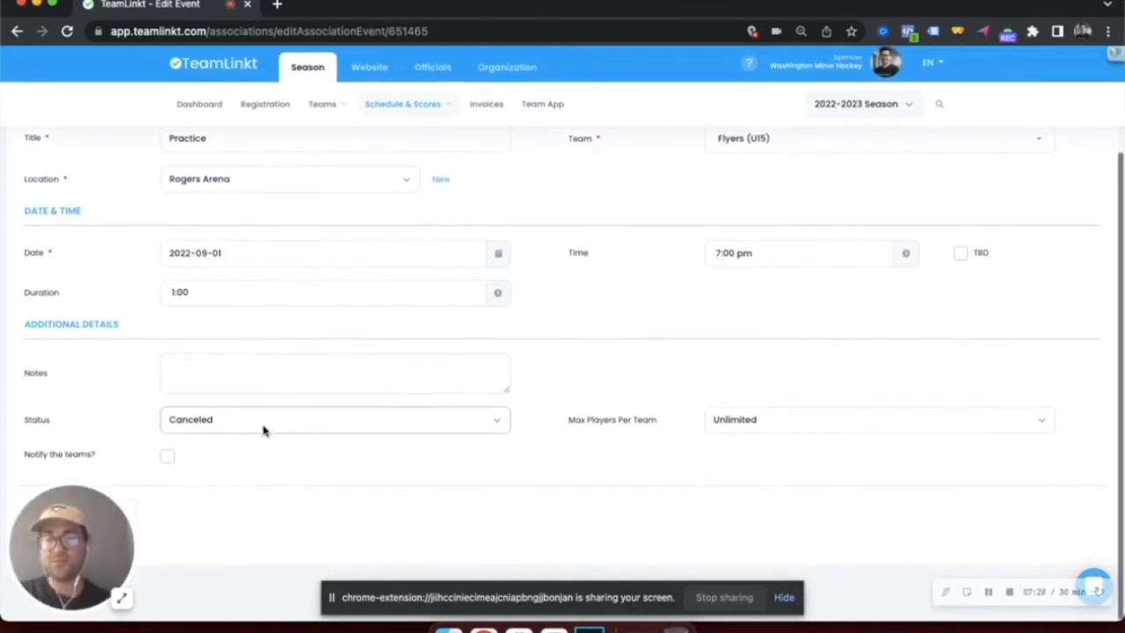
# Step: Enable notifying the teams about the canceled practice and save the event
pyautogui.scroll(2, 261, 427)
pyautogui.scroll(-1, 261, 427)
pyautogui.moveTo(79, 514); pyautogui.dragTo(277, 507)
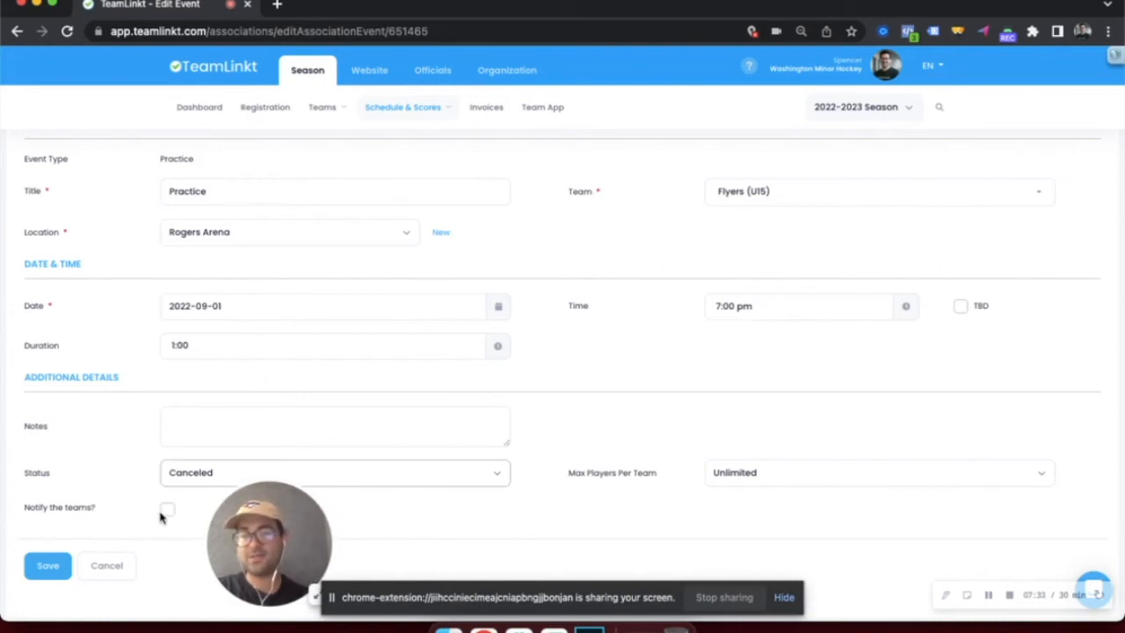
pyautogui.click(167, 510)
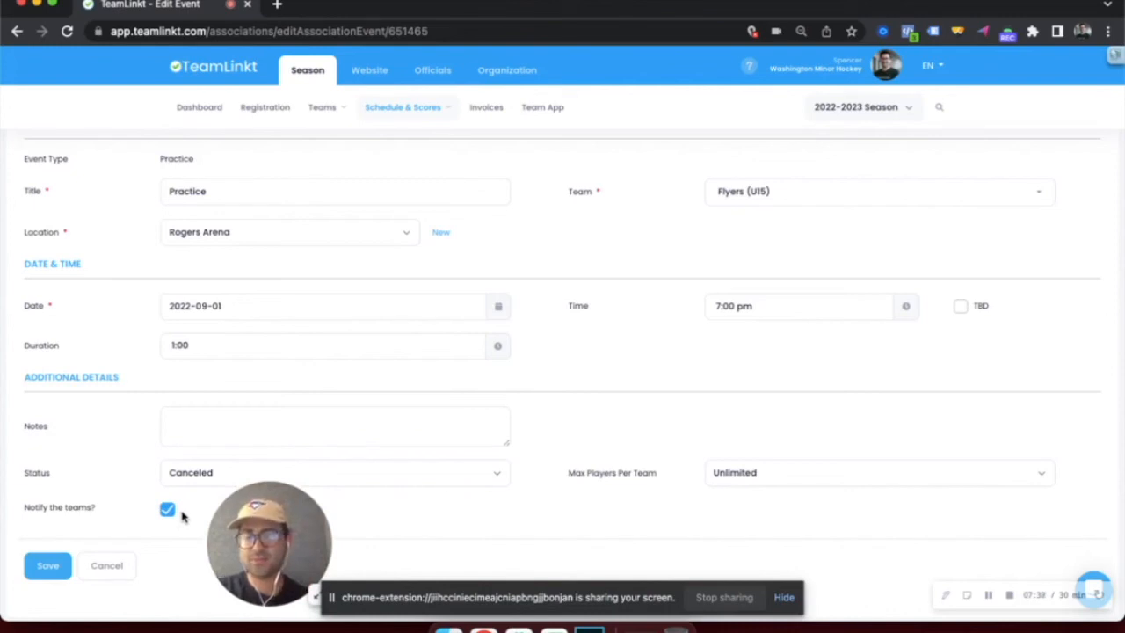
pyautogui.click(51, 567)
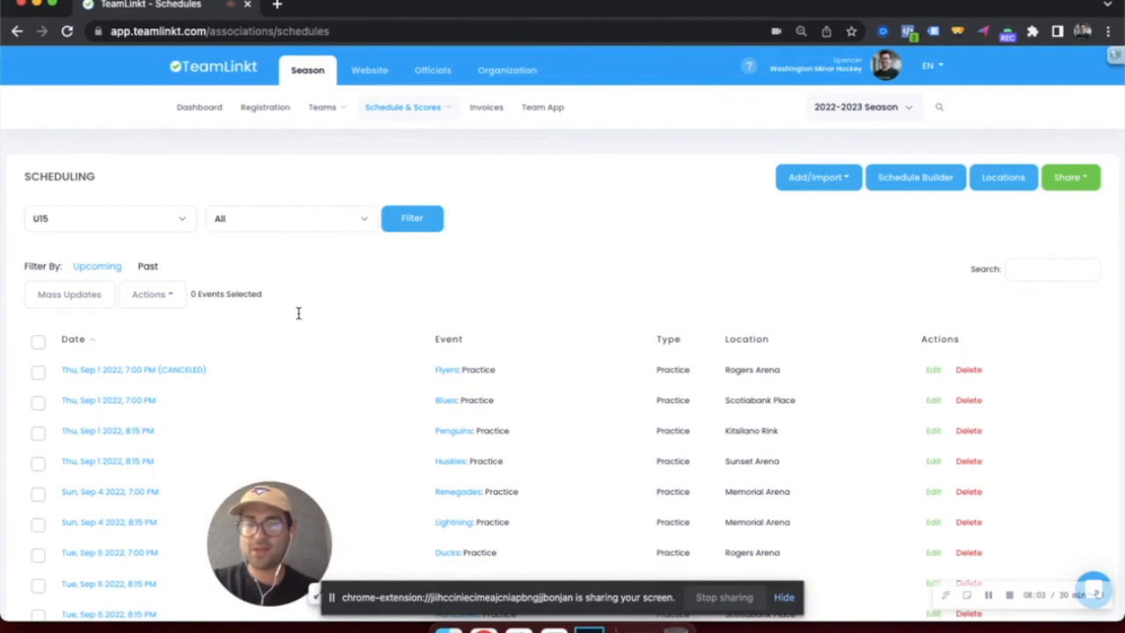
# Step: Select the four Sep 1 2022 practices of Flyers, Blues, Penguins and Huskies and open a mass update for them
pyautogui.scroll(-1, 298, 313)
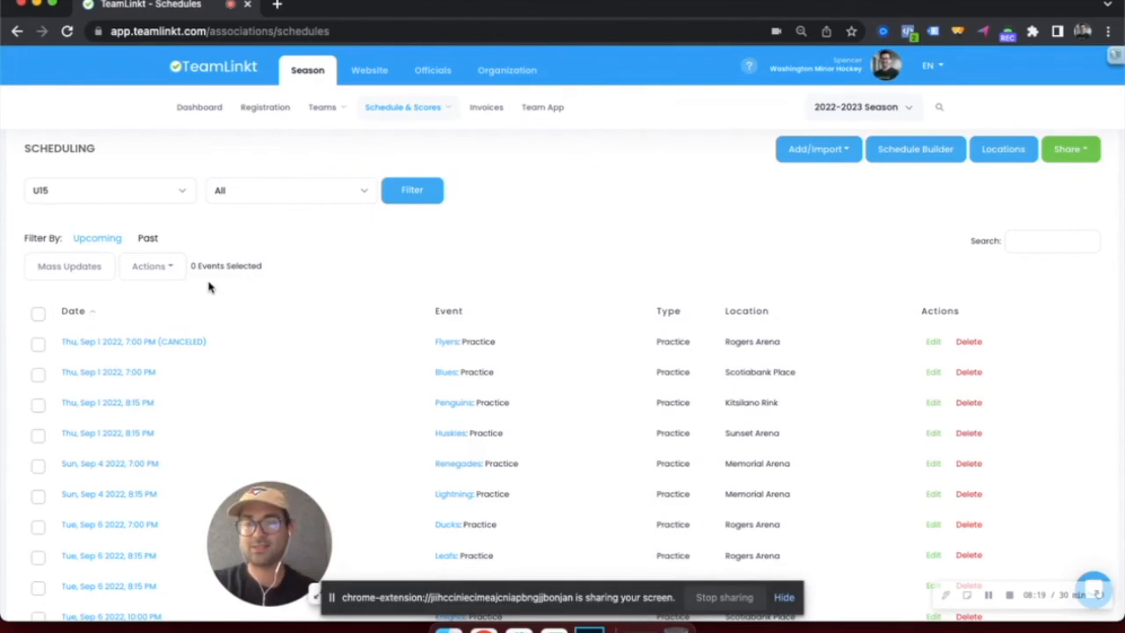
pyautogui.click(38, 344)
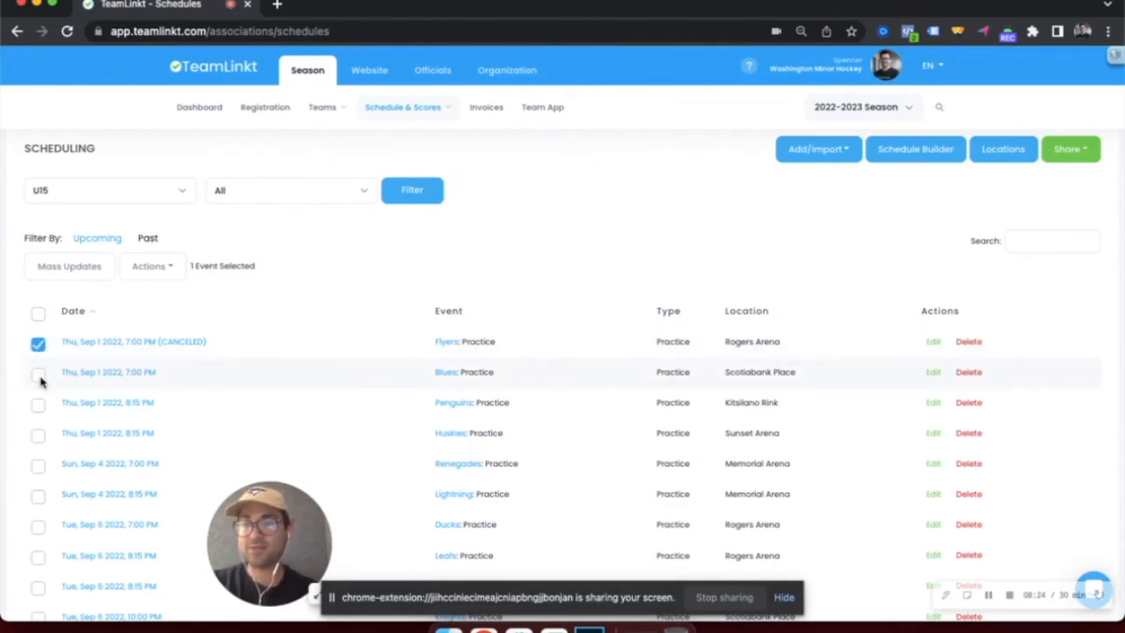
pyautogui.click(37, 375)
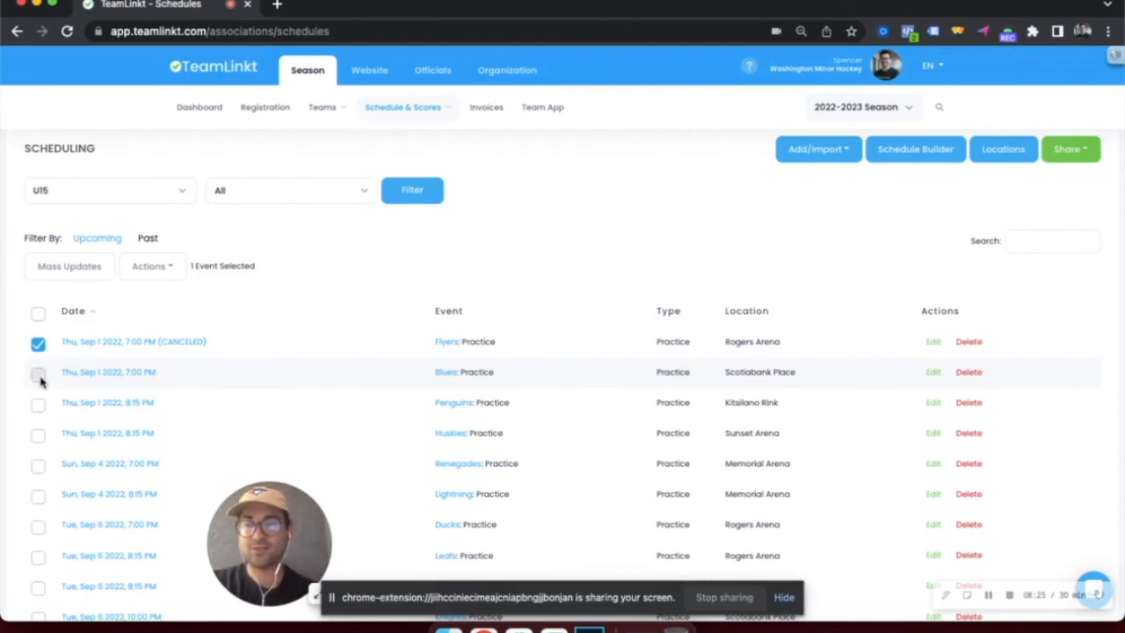
pyautogui.click(37, 405)
pyautogui.click(38, 434)
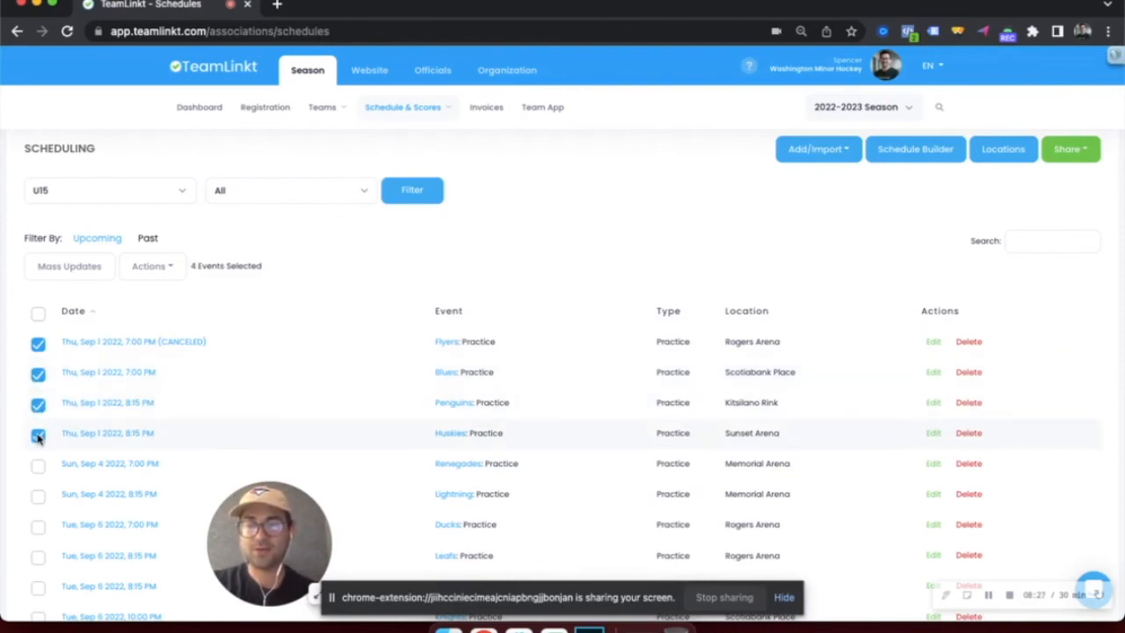
pyautogui.click(70, 267)
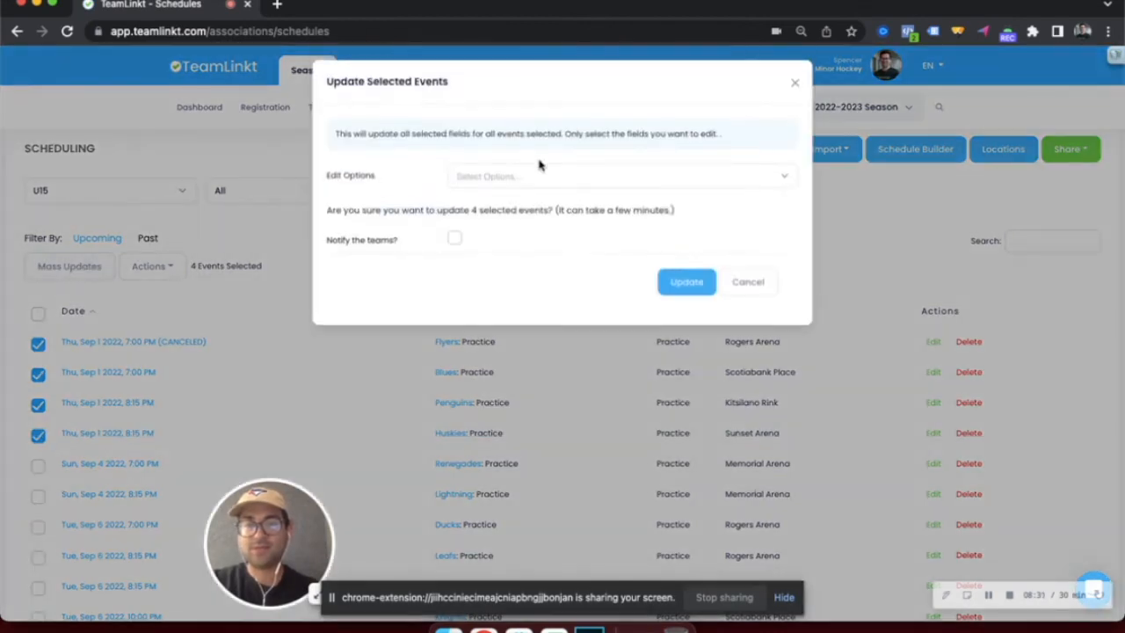
# Step: Try a start date change to 2022-09-02 in the mass update of the selected practices and remove that edit option
pyautogui.click(531, 175)
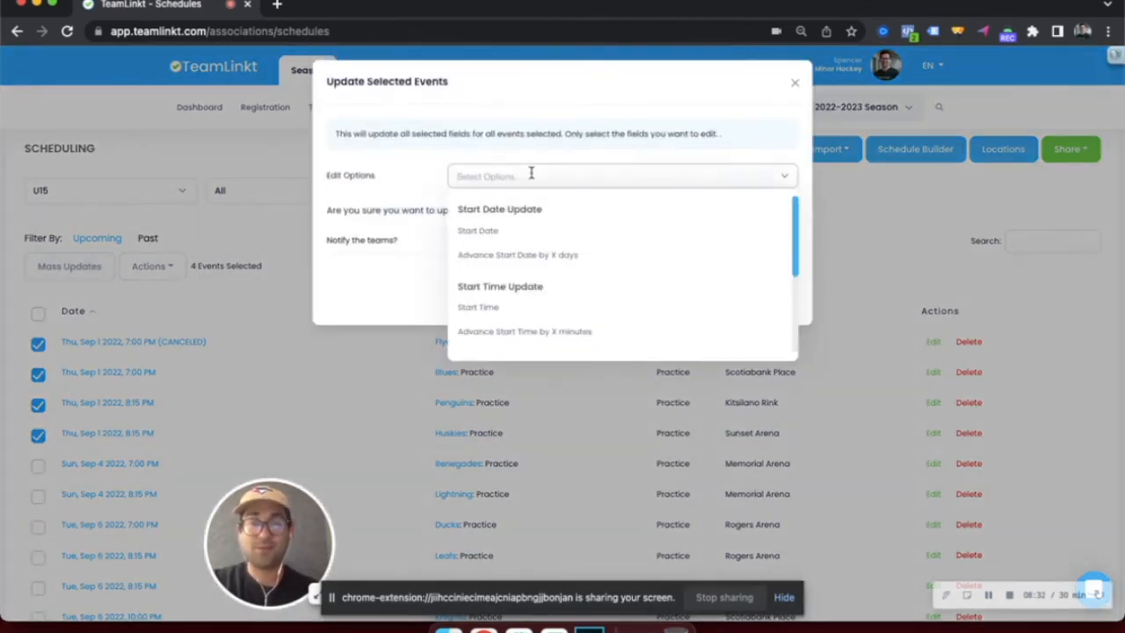
pyautogui.click(532, 234)
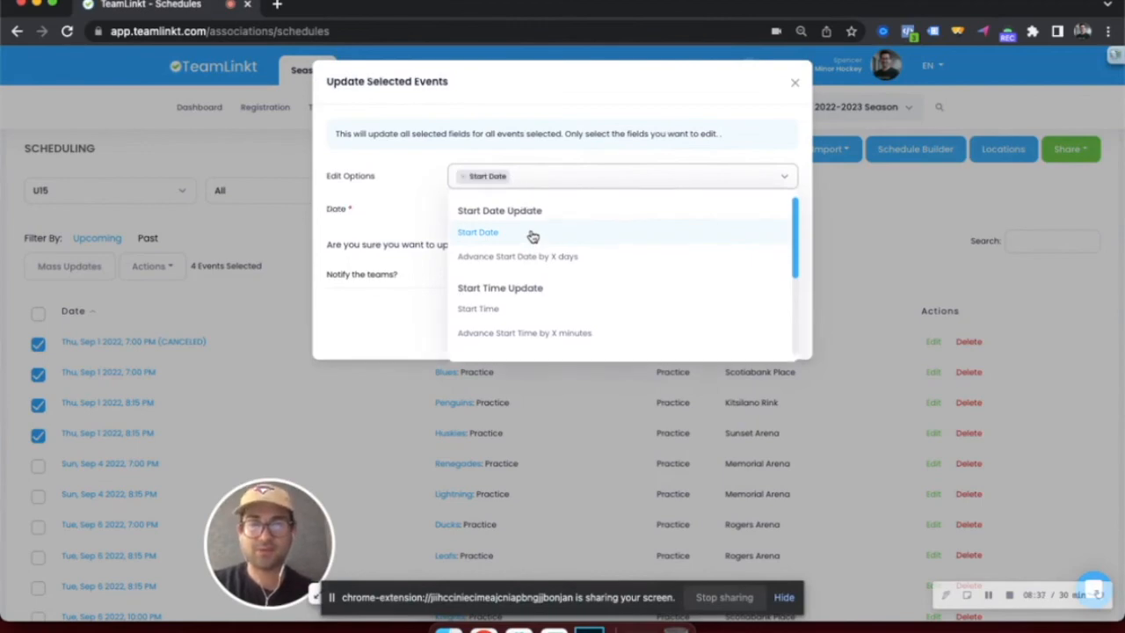
pyautogui.click(420, 233)
pyautogui.click(486, 211)
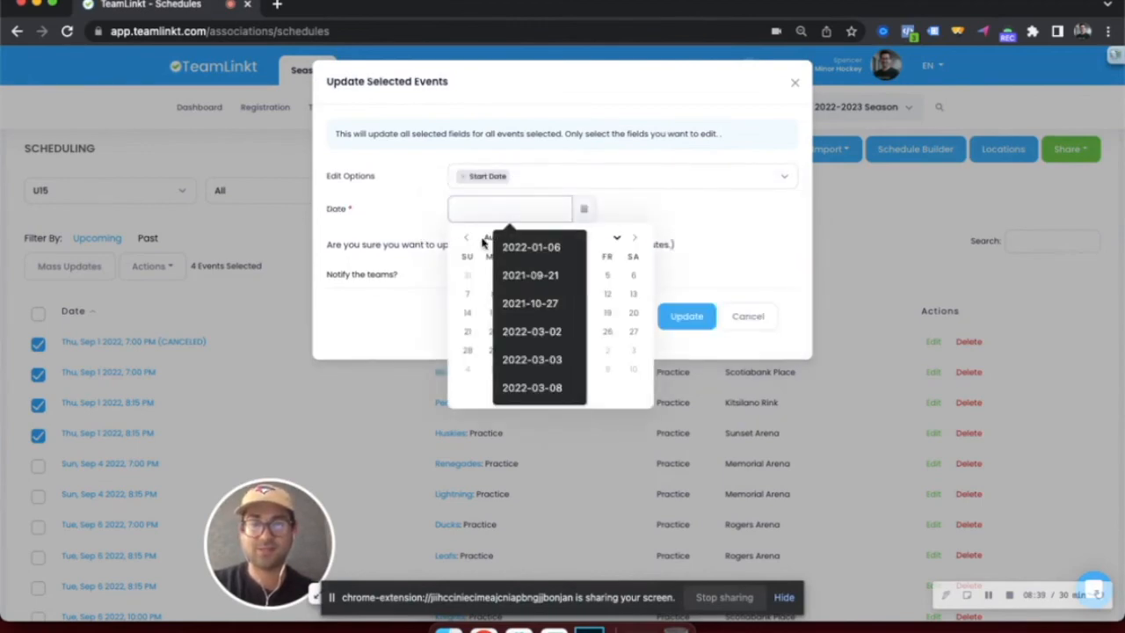
pyautogui.click(613, 238)
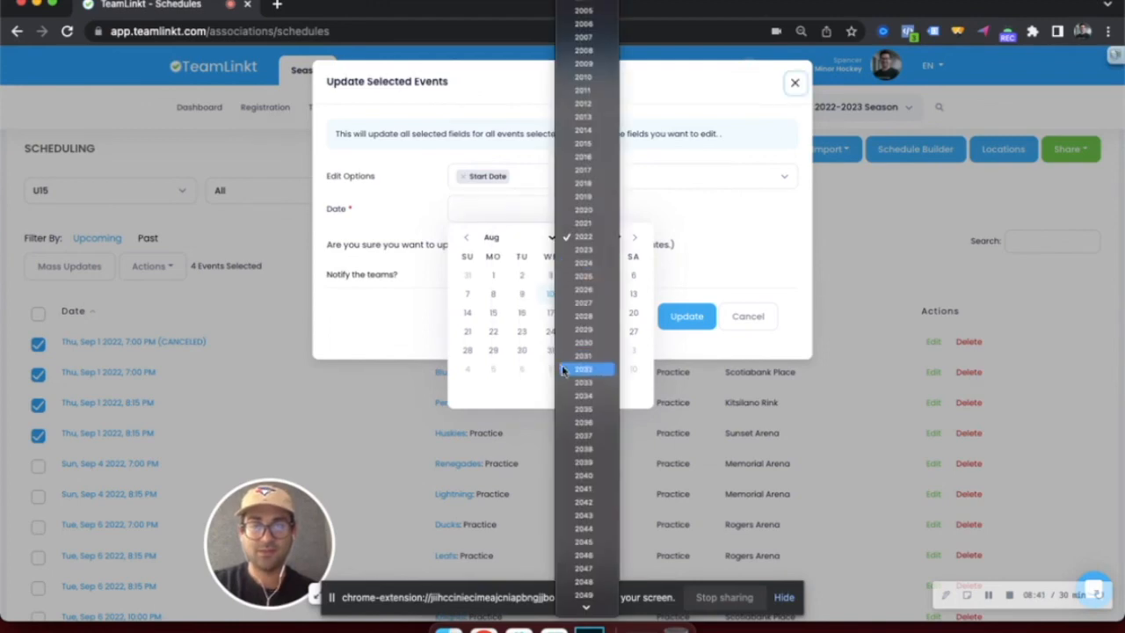
pyautogui.click(641, 392)
pyautogui.click(608, 350)
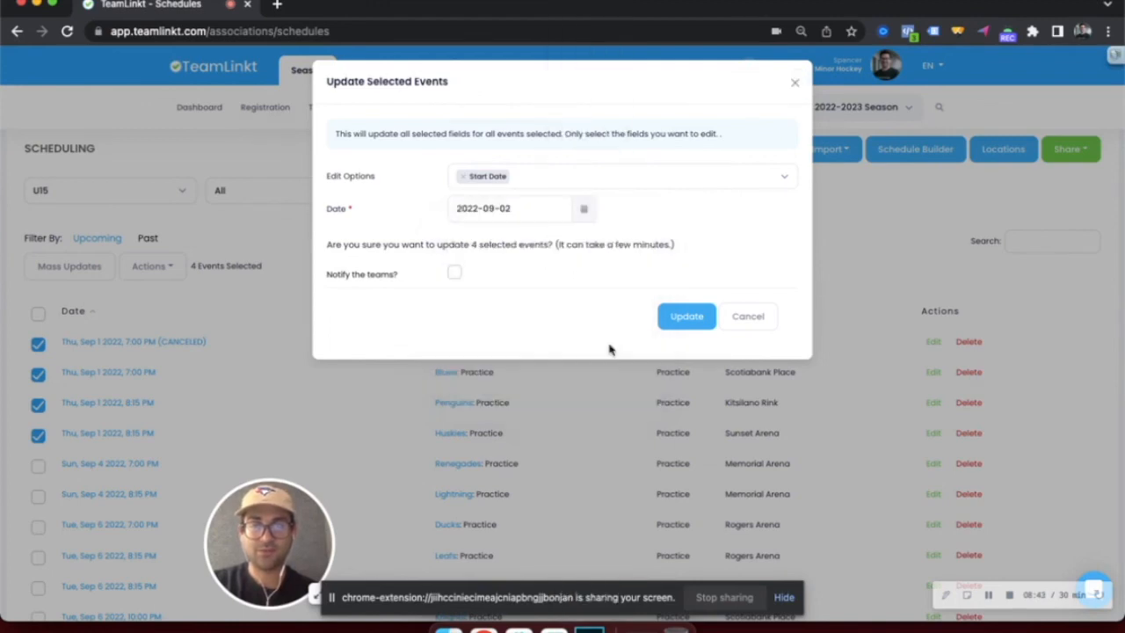
pyautogui.click(463, 177)
# Step: Mass-update the event status of the four selected Sep 1 2022 practices to Canceled and apply the update
pyautogui.scroll(-5, 537, 260)
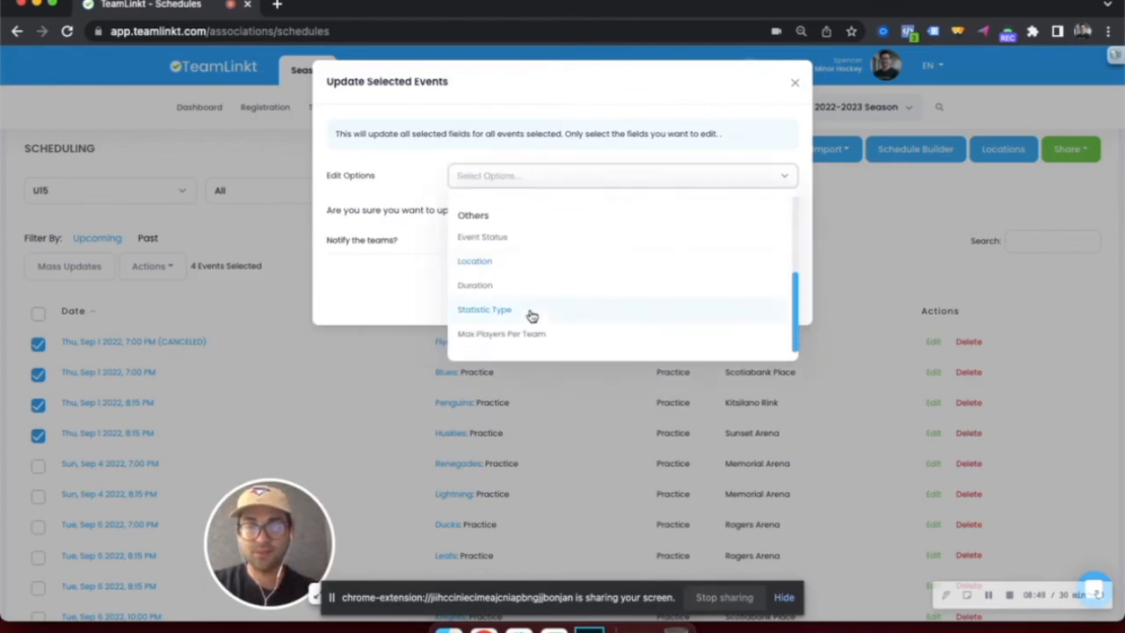
pyautogui.click(494, 238)
pyautogui.click(486, 224)
pyautogui.click(486, 218)
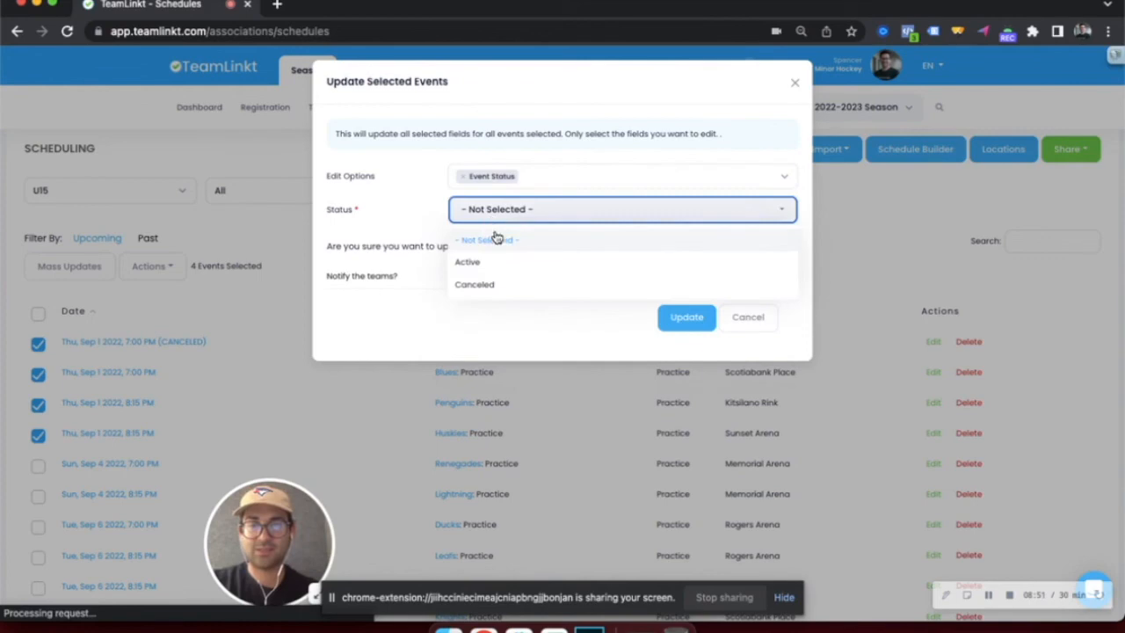
pyautogui.click(495, 283)
pyautogui.click(422, 234)
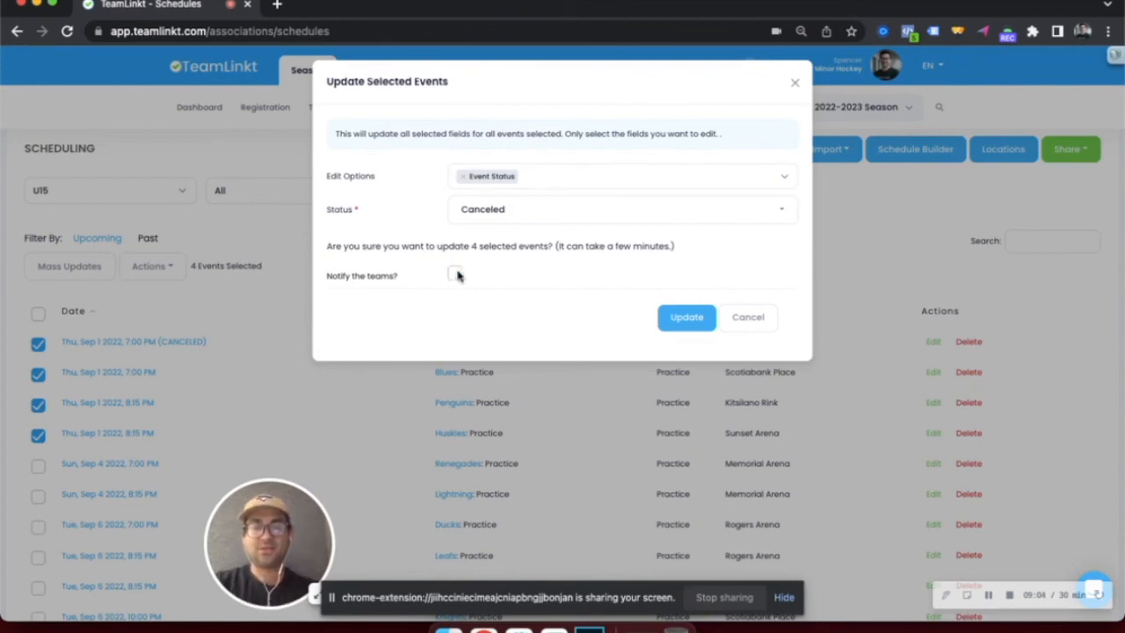
pyautogui.click(683, 320)
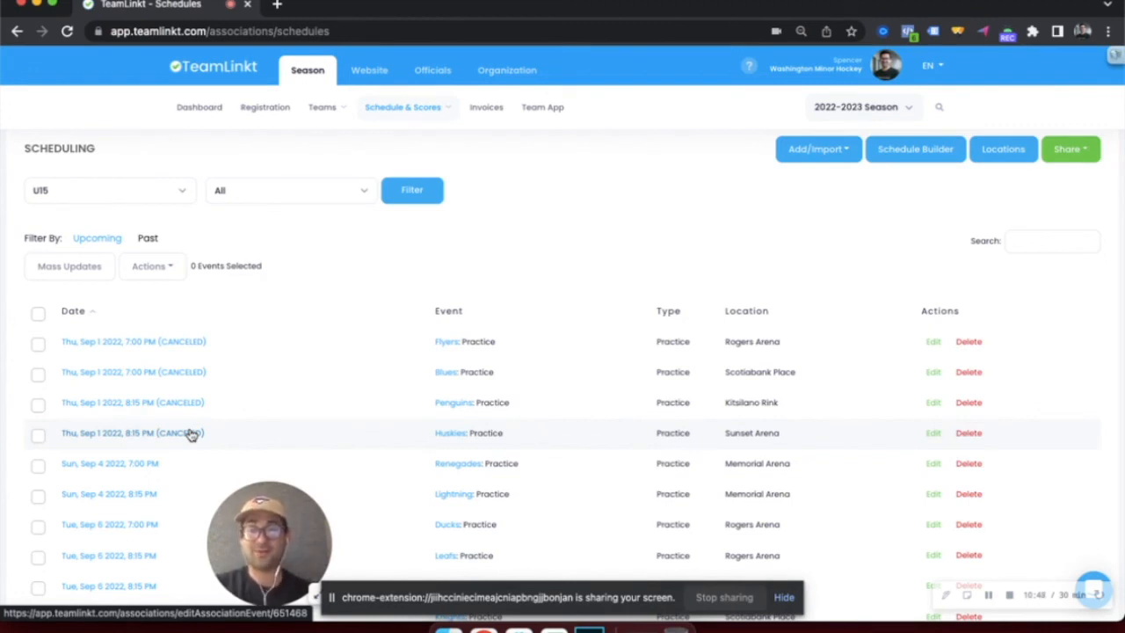
# Step: Open the teamlinkt.com website in a new browser tab
pyautogui.click(277, 5)
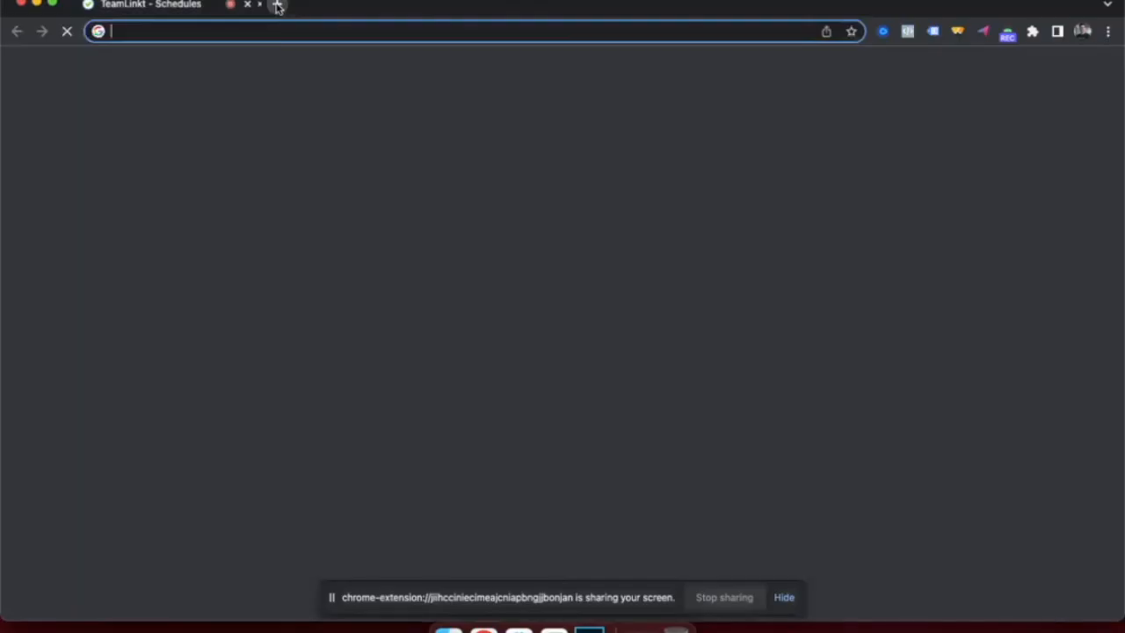
pyautogui.write('team')
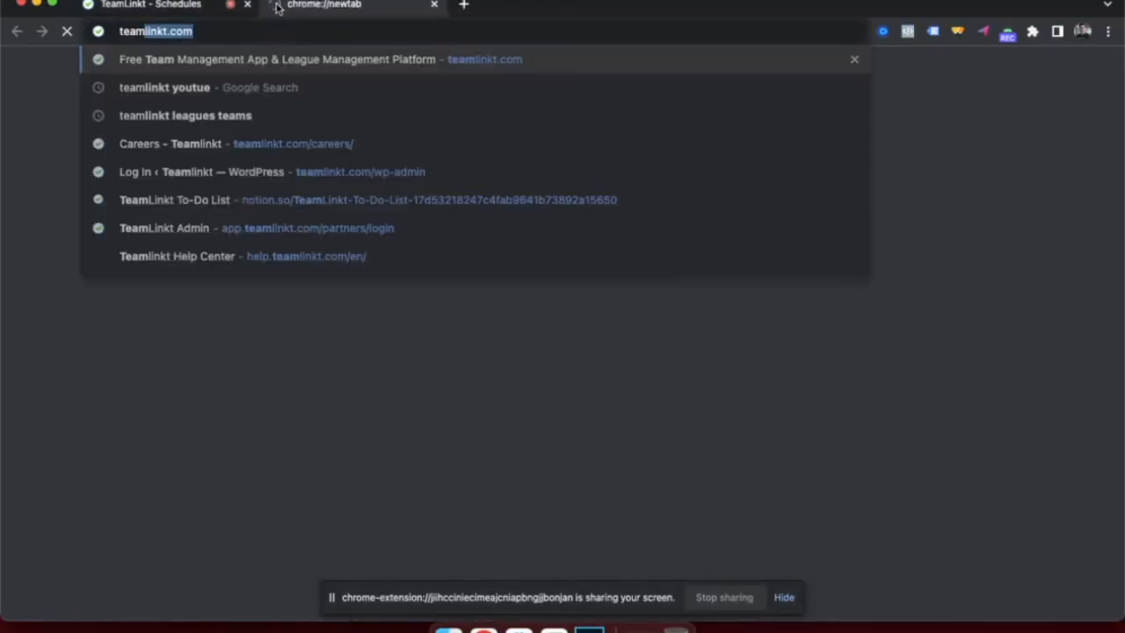
pyautogui.press('Return')
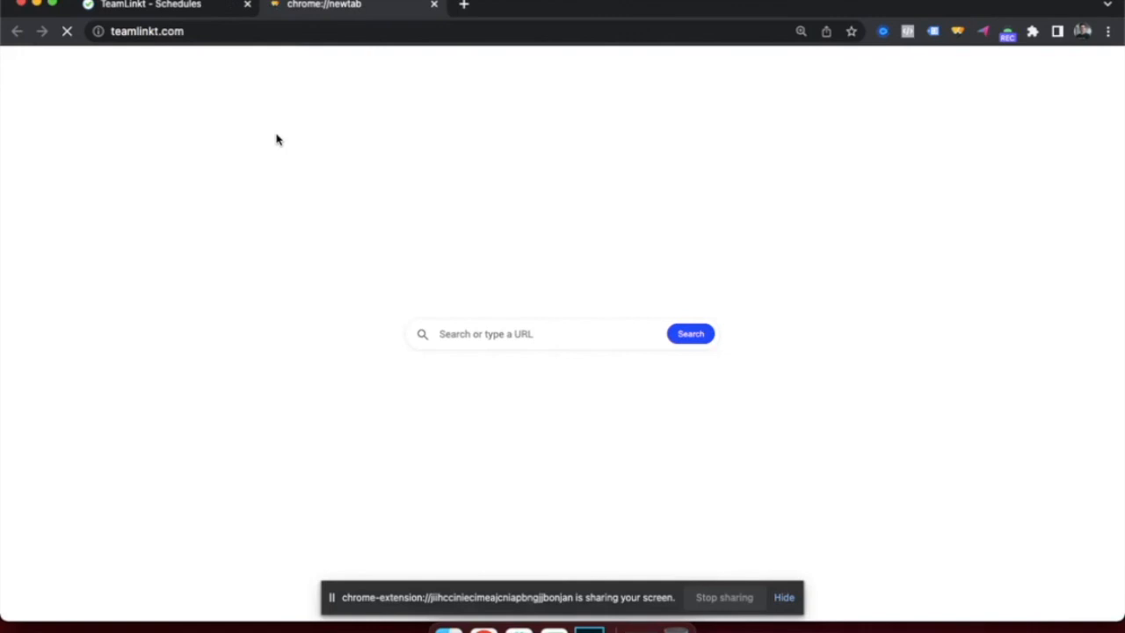